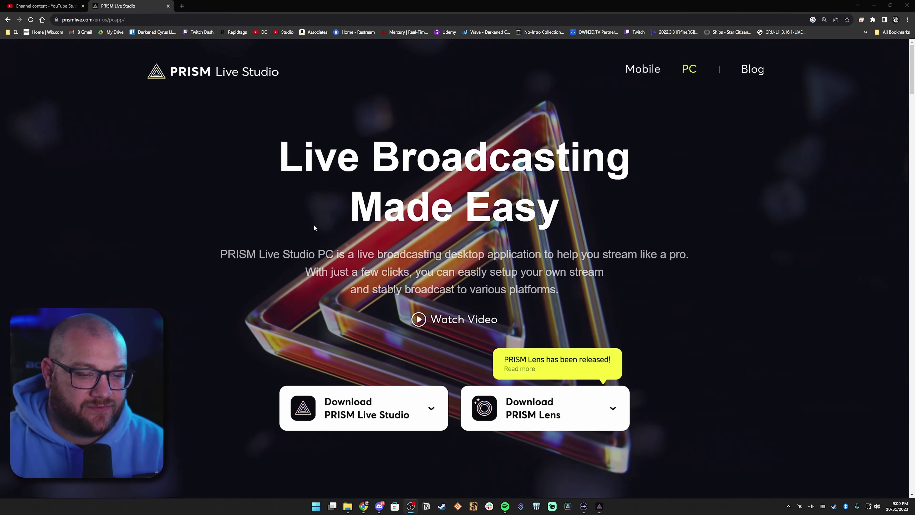
Review the PRISM Live Studio and PRISM Lens download options and the interface and multistream feature sections on the product page.
scroll(332, 253, "down", 4)
left_click(338, 263)
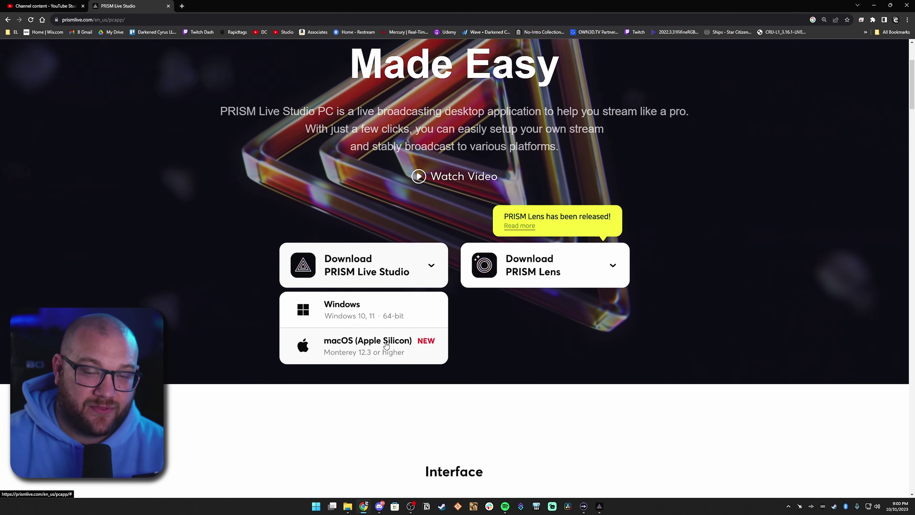
mouse_move(559, 274)
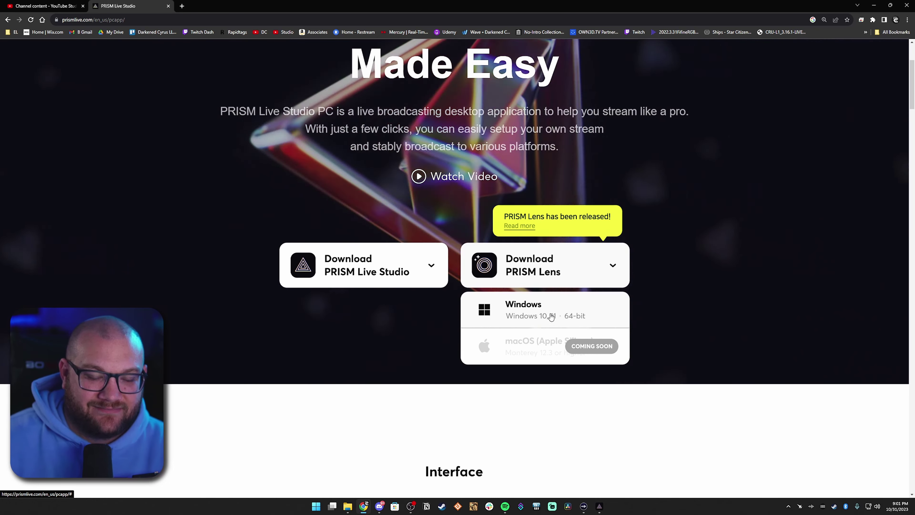
scroll(214, 379, "down", 10)
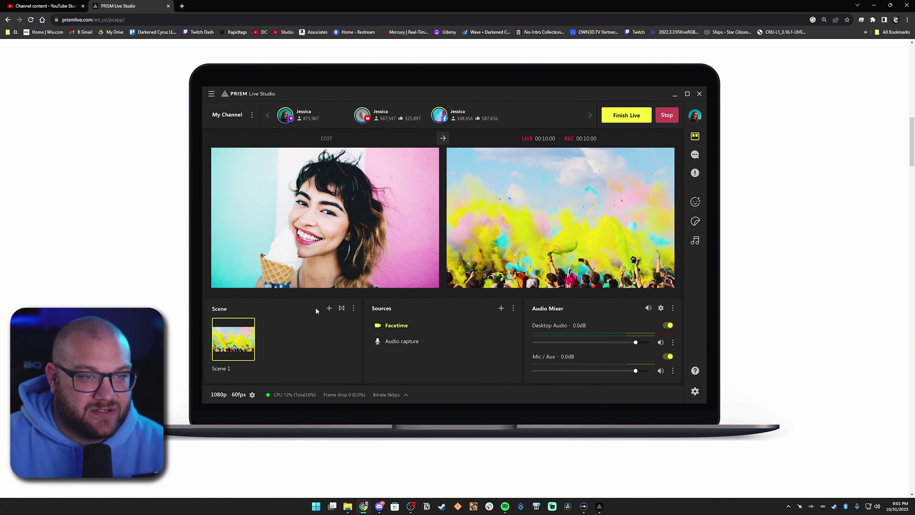
scroll(316, 310, "down", 12)
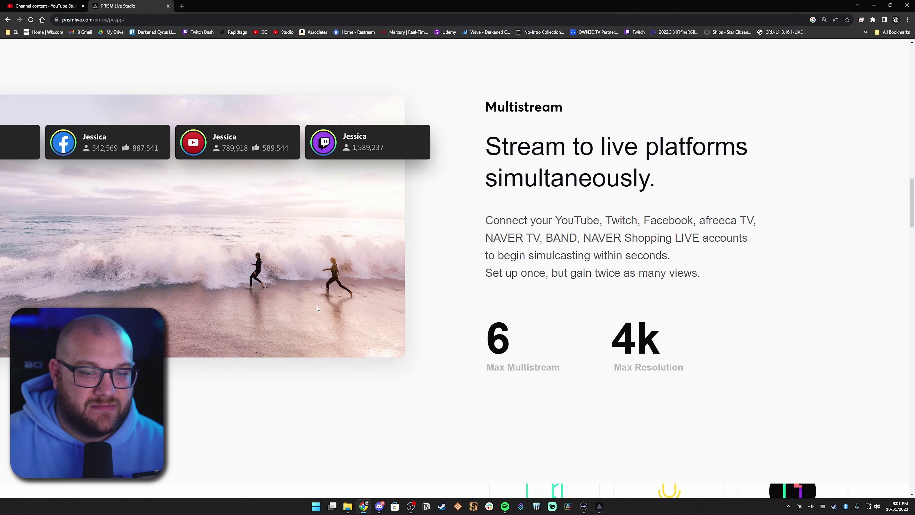
scroll(709, 318, "down", 2)
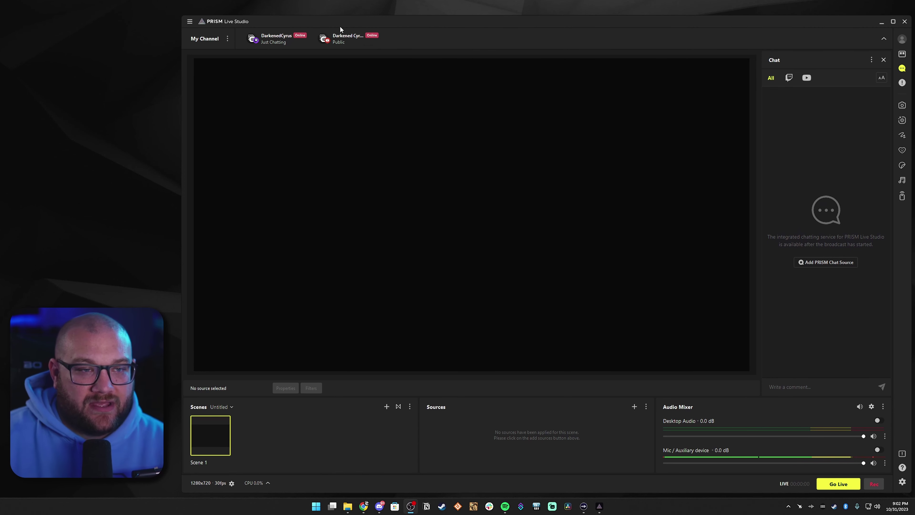
Switch to PRISM Live Studio and examine the connected channels and the main menu's Docks, Tools and Virtual Camera options.
mouse_move(333, 35)
mouse_move(282, 40)
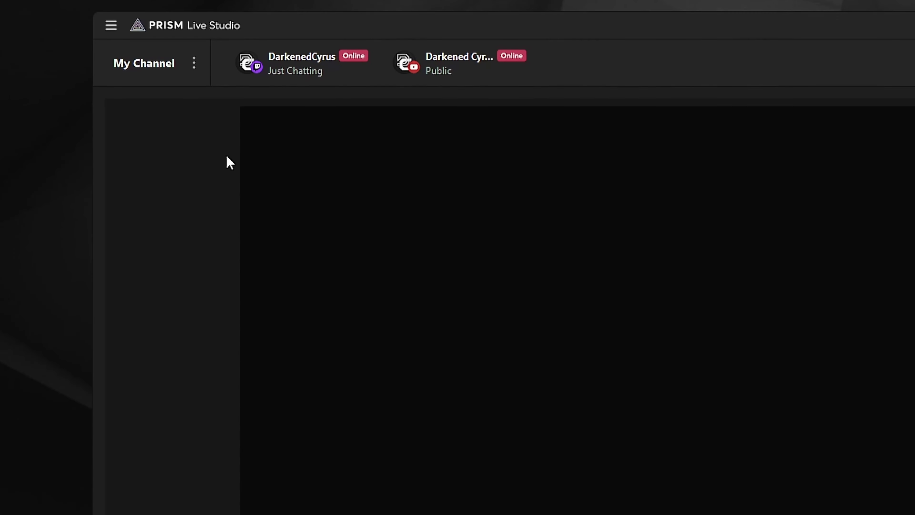
left_click(109, 29)
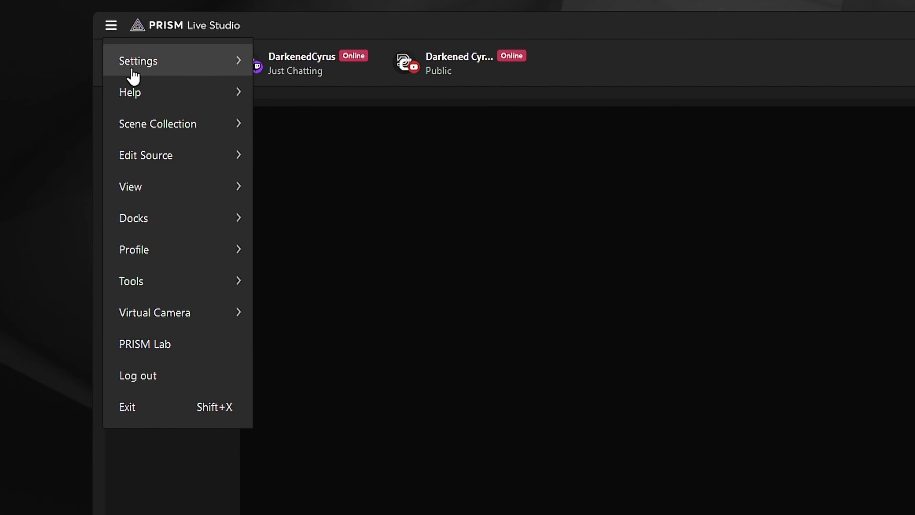
mouse_move(158, 222)
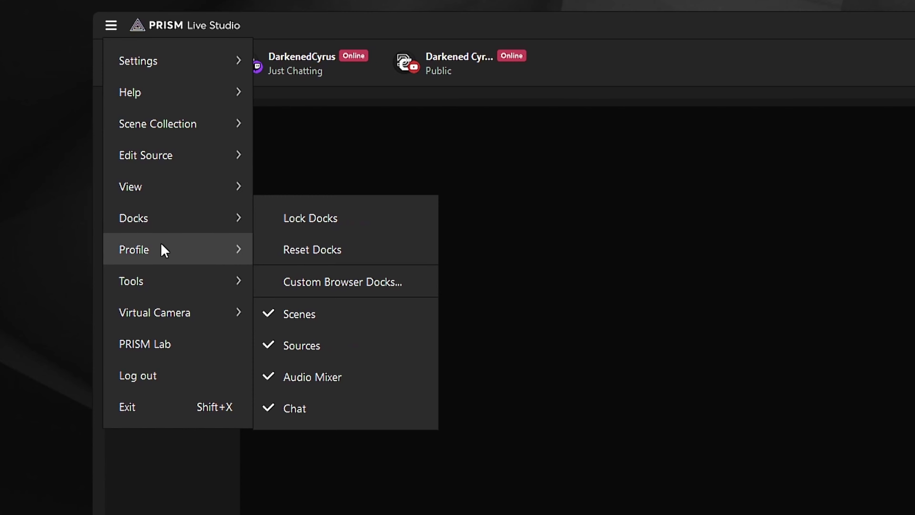
mouse_move(172, 324)
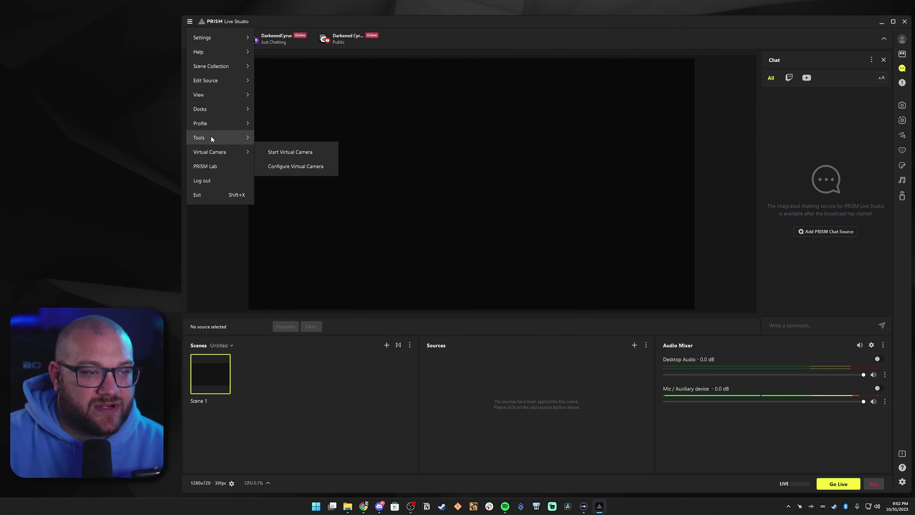
mouse_move(148, 252)
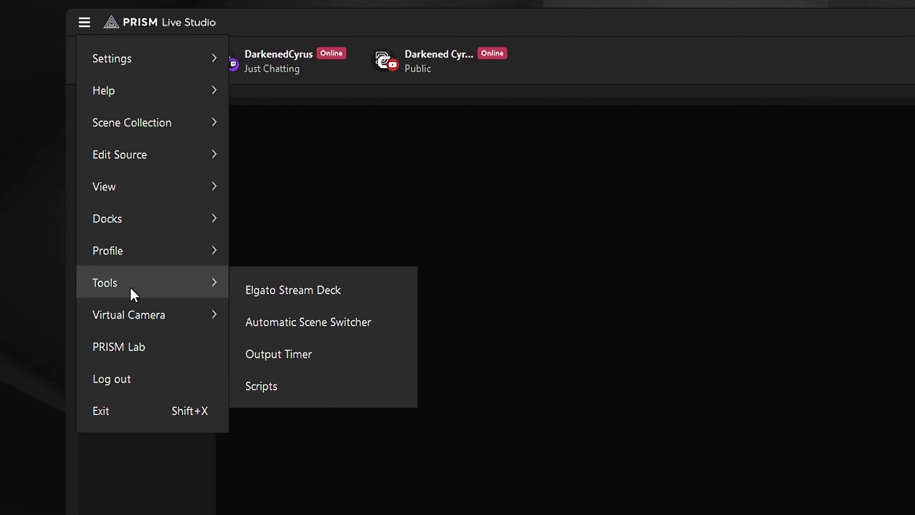
mouse_move(226, 113)
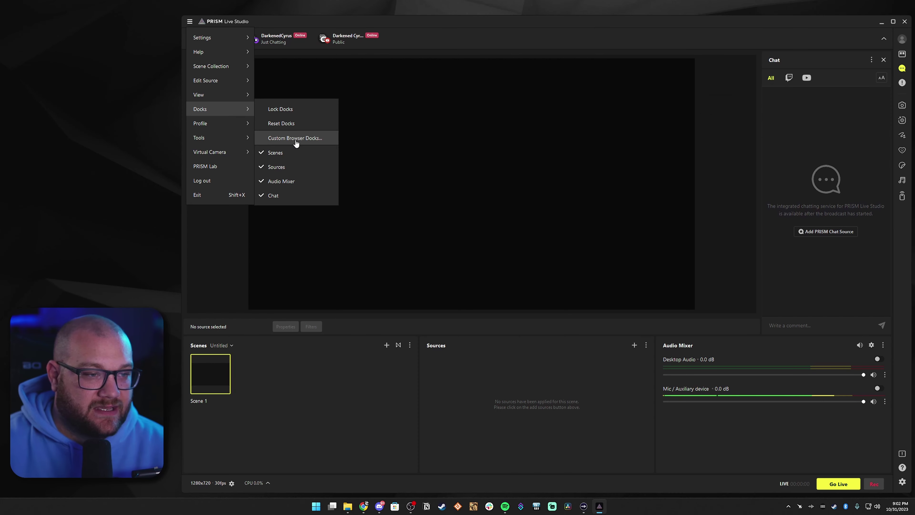
mouse_move(154, 312)
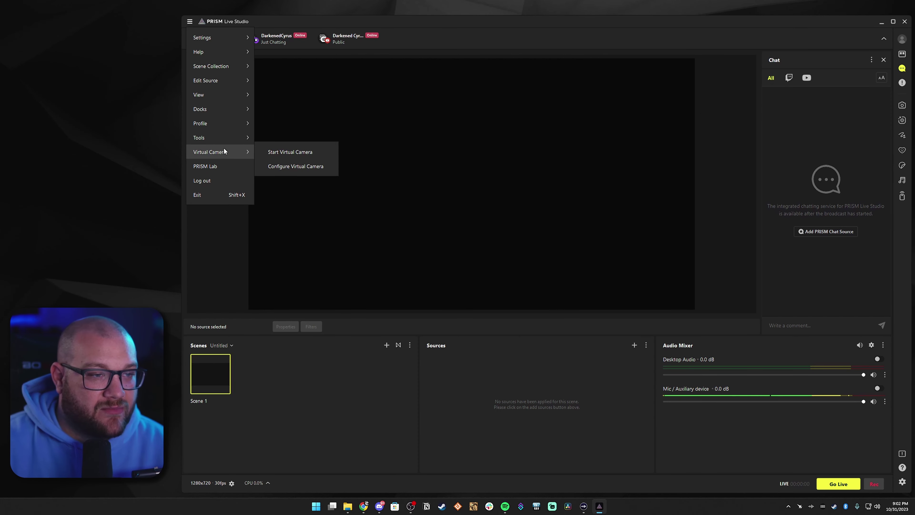
mouse_move(226, 135)
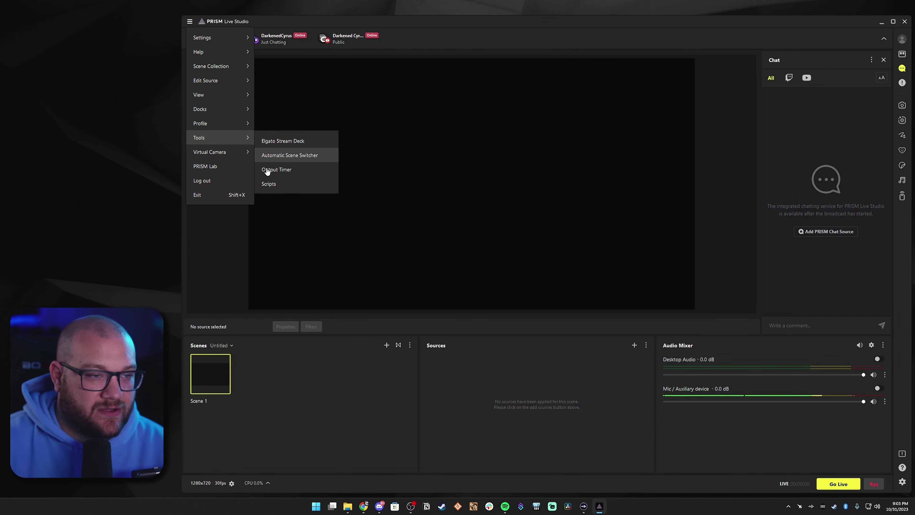
left_click(223, 259)
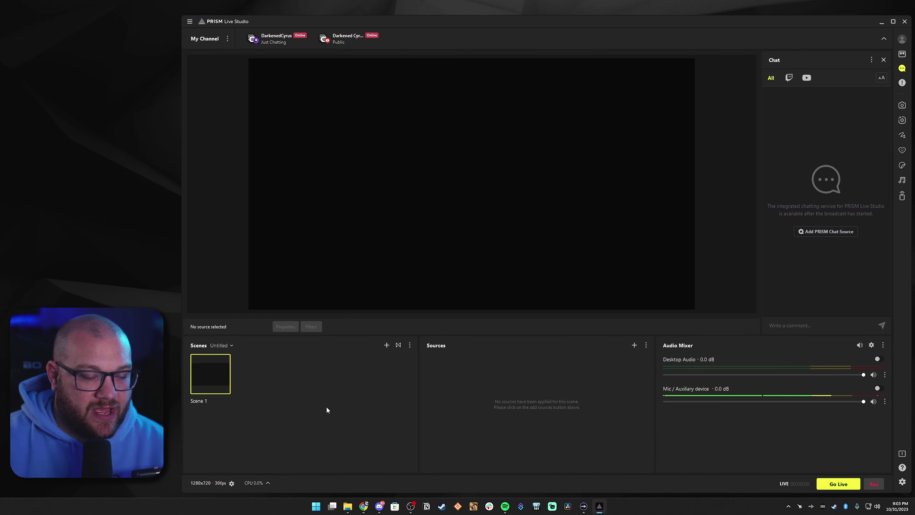
Look over the scene, source and mixer areas and view the Advanced Audio Properties for desktop audio and microphone.
mouse_move(219, 360)
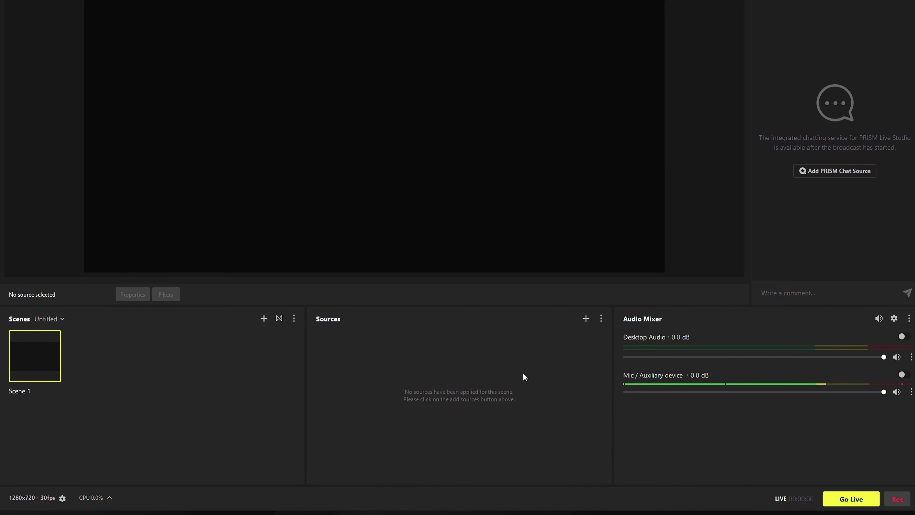
left_click(778, 477)
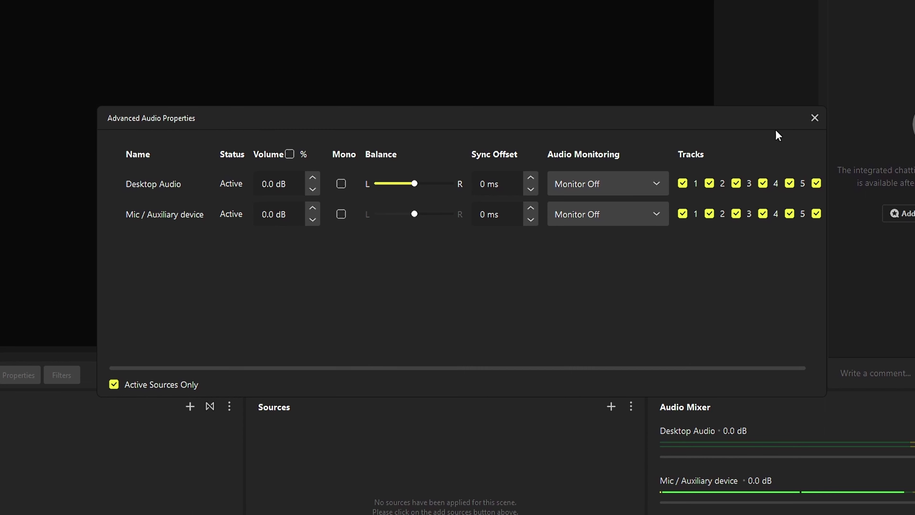
left_click(814, 120)
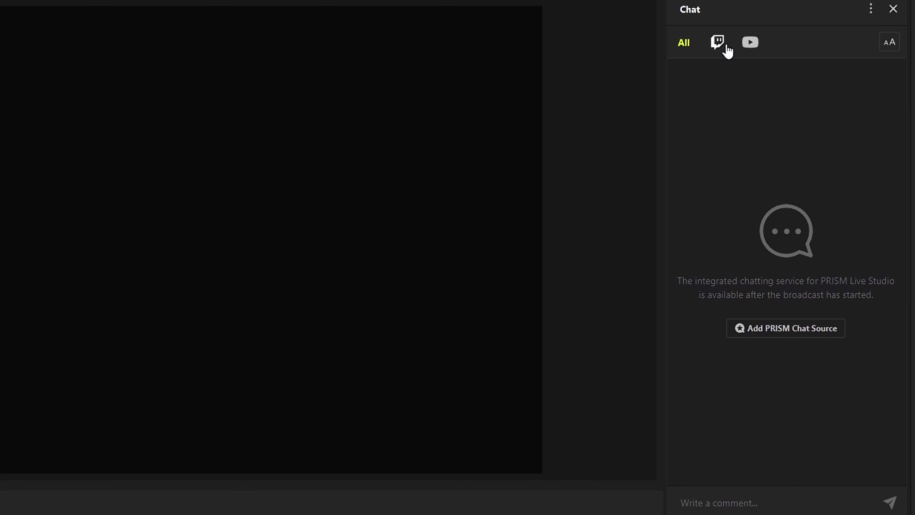
View the Twitch and YouTube chats separately, and return the chat to the combined All view.
left_click(791, 80)
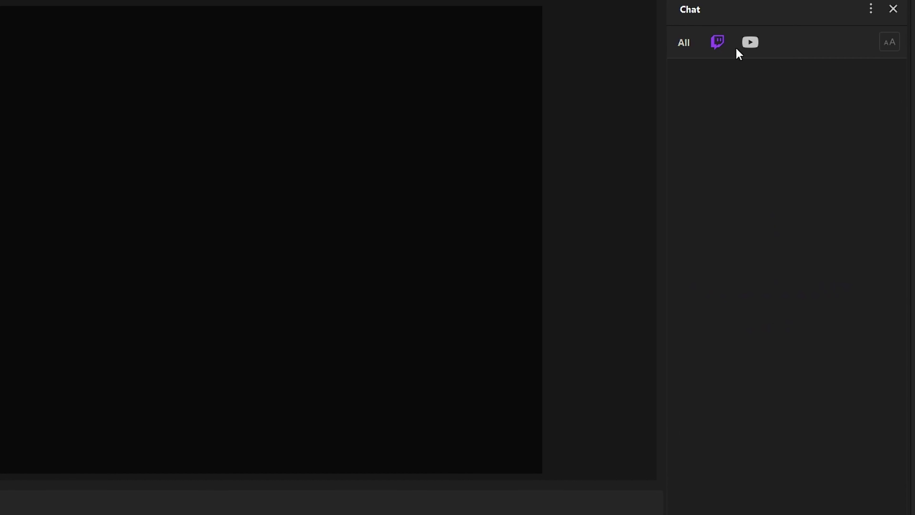
left_click(753, 51)
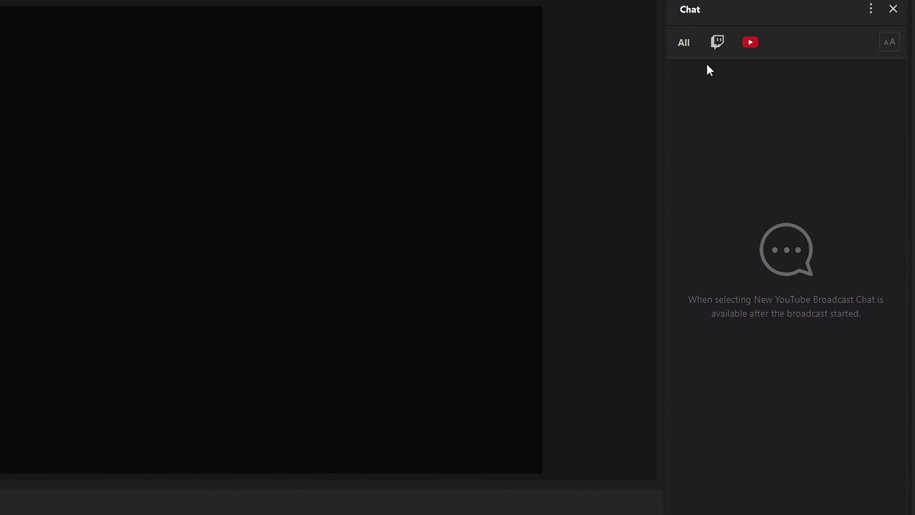
left_click(686, 44)
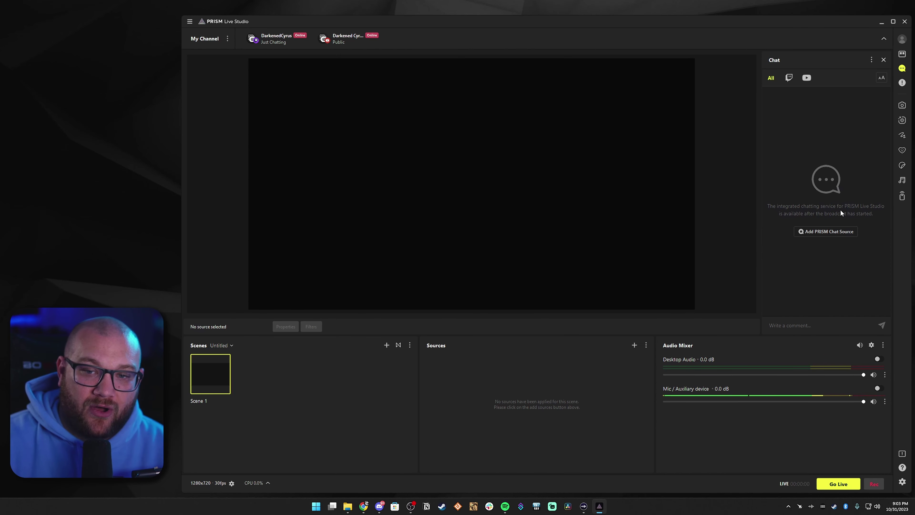
left_click(831, 231)
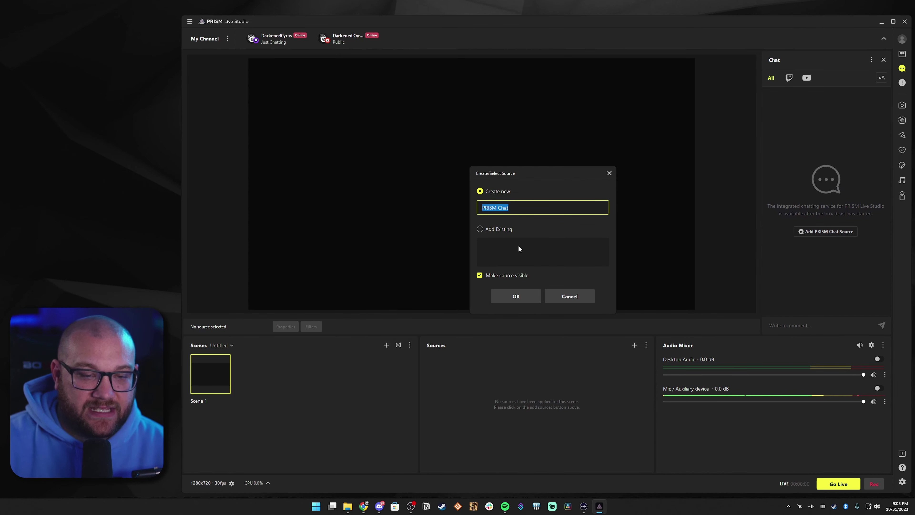
left_click(516, 296)
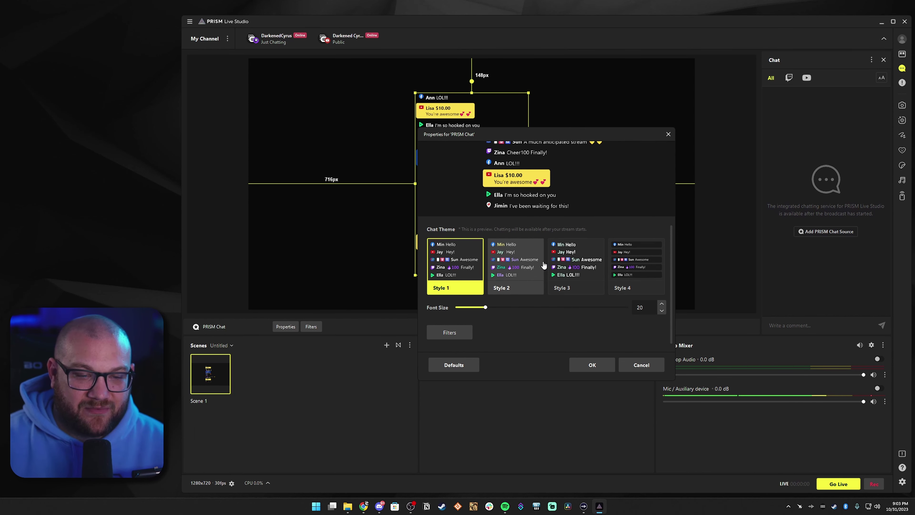
left_click(645, 364)
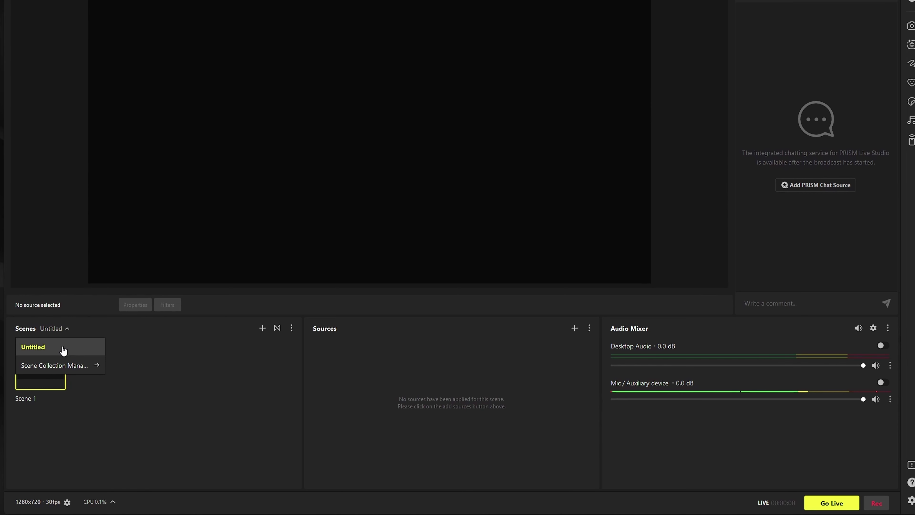
Try the Thumbnail (5sec) display method for the scene list and set it to Text instead.
left_click(60, 347)
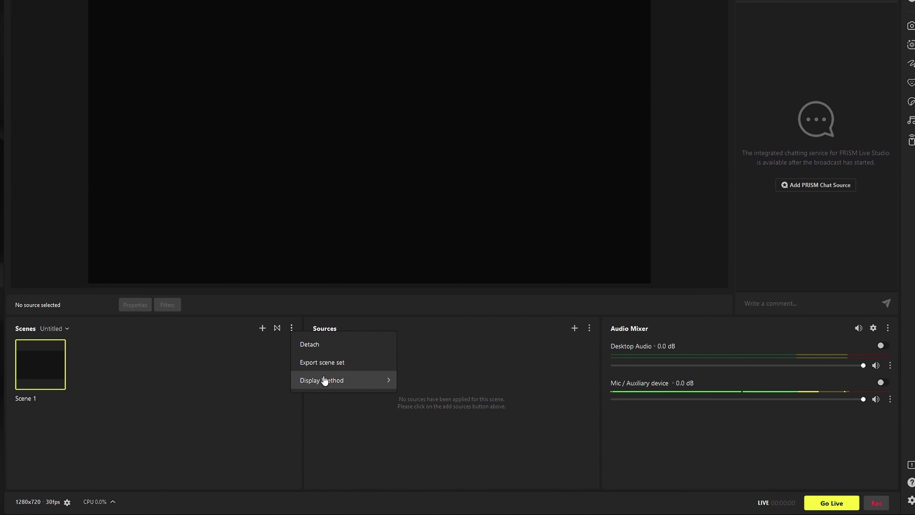
mouse_move(323, 379)
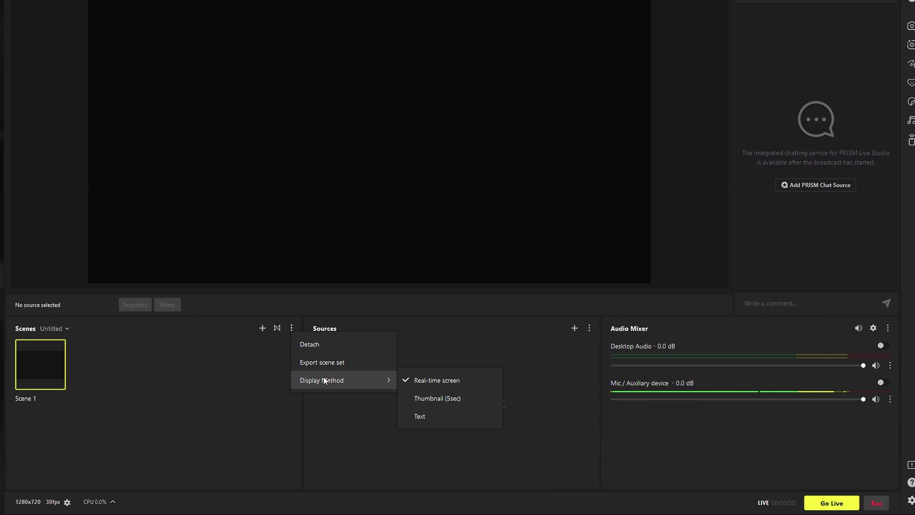
left_click(434, 403)
left_click(295, 332)
mouse_move(326, 376)
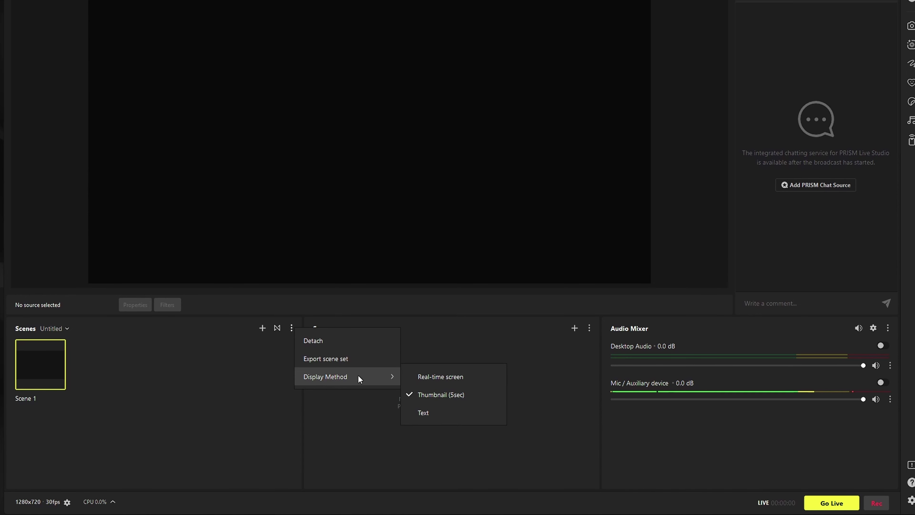
left_click(426, 413)
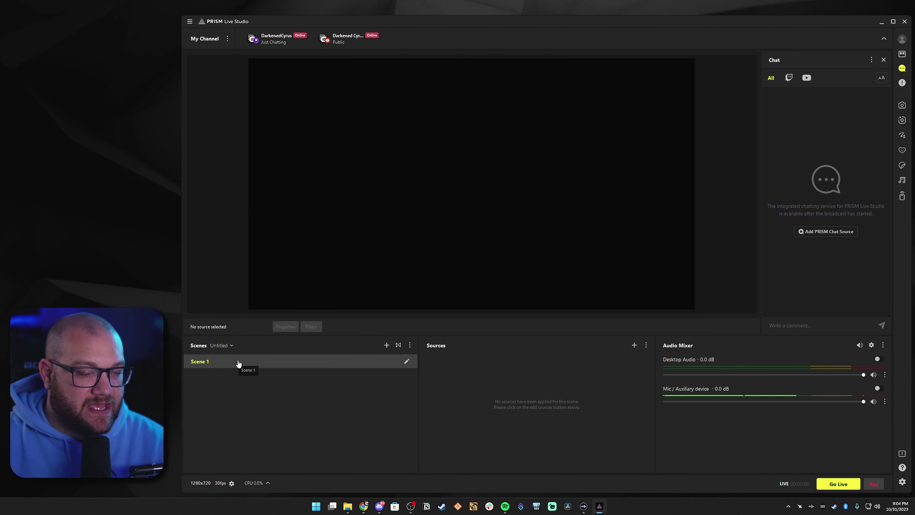
Rename Scene 1 as "Nested-------------" so it serves as a divider heading in the scene list.
left_click(406, 361)
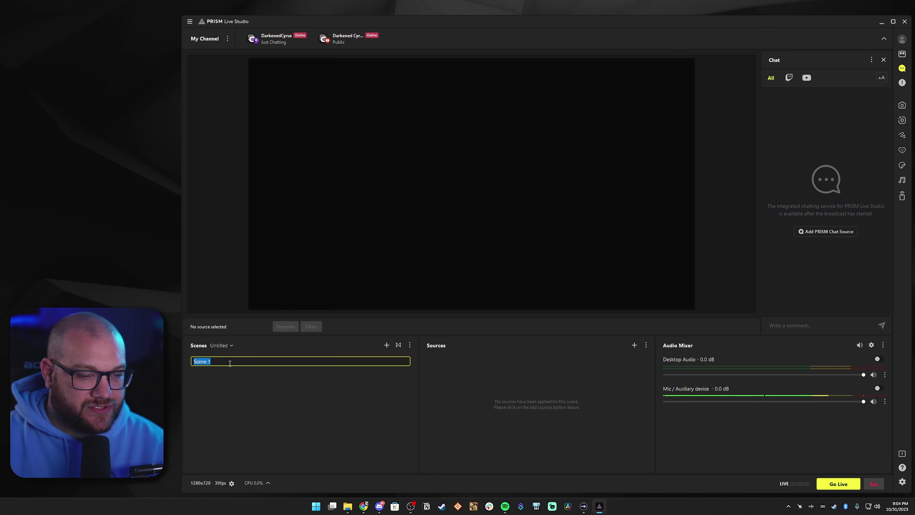
type("Nested---------------")
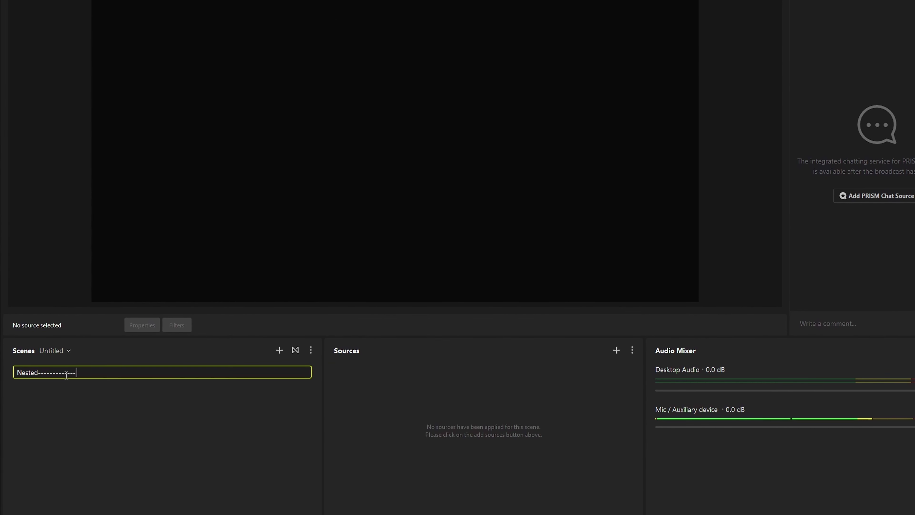
key("Return")
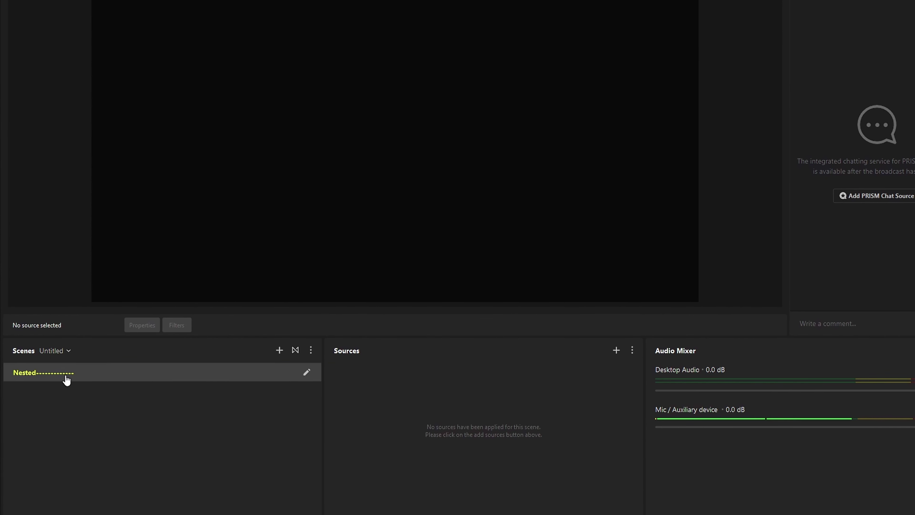
Add two scenes named Cam and Audio below the Nested heading.
left_click(279, 350)
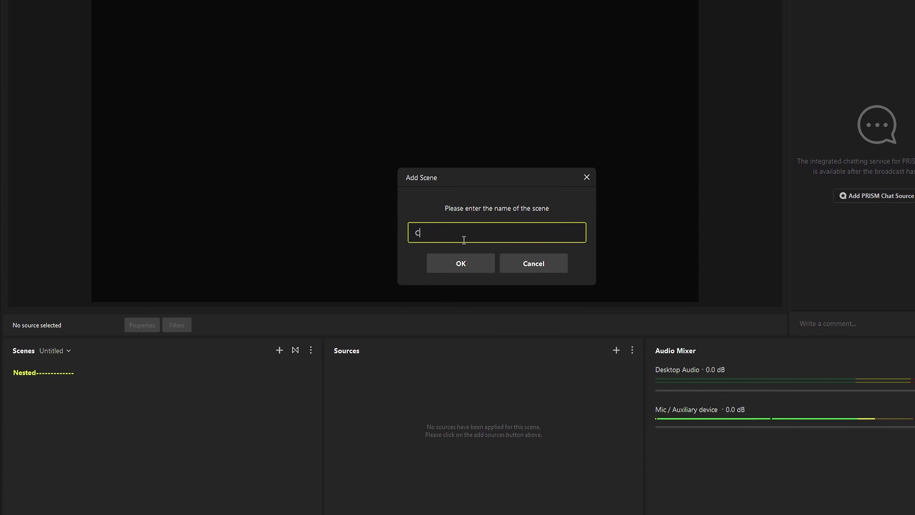
type("C")
key("Return")
left_click(280, 349)
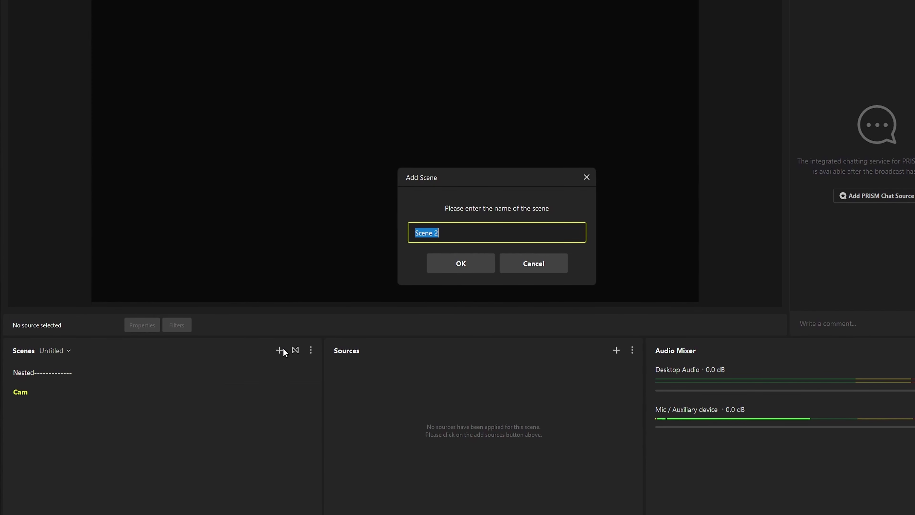
type("Audio")
key("Return")
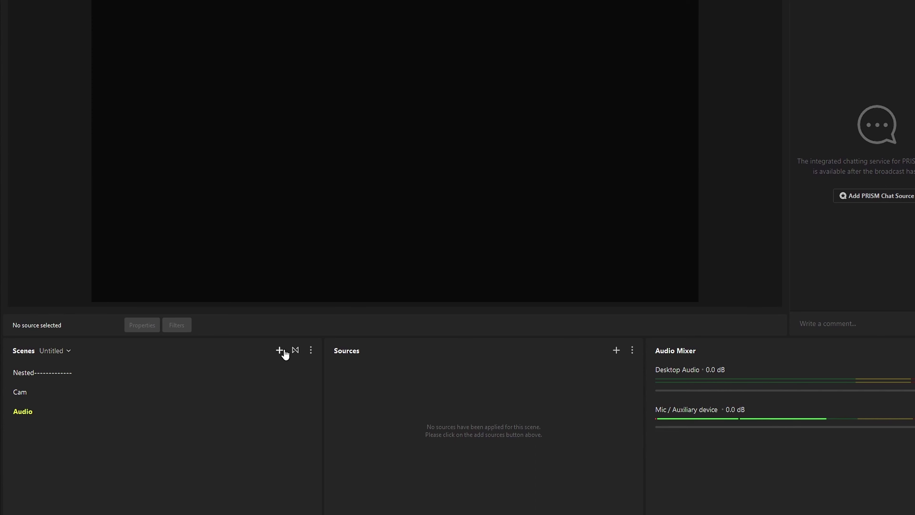
Add a scene named Live below the Audio scene.
left_click(280, 349)
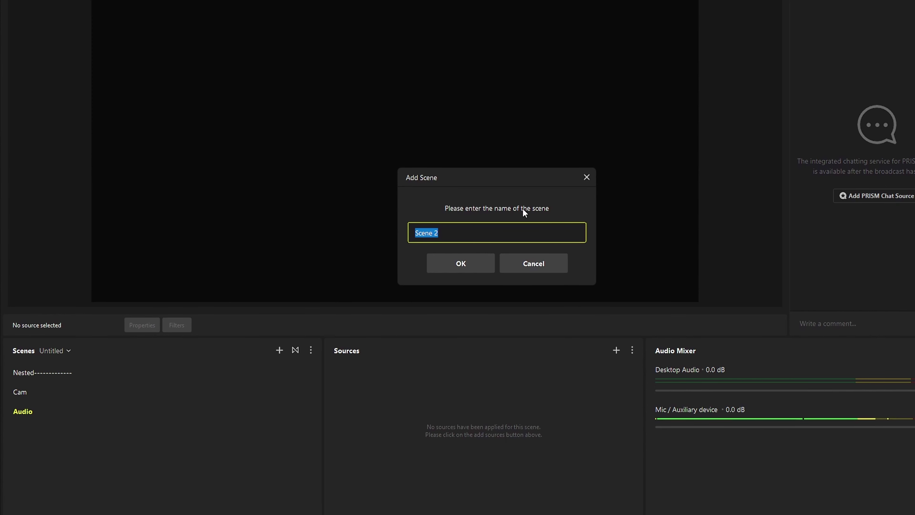
type("Live")
key("Return")
Add a scene named Intermission and move the Live and Intermission scenes above the Nested heading.
left_click(278, 350)
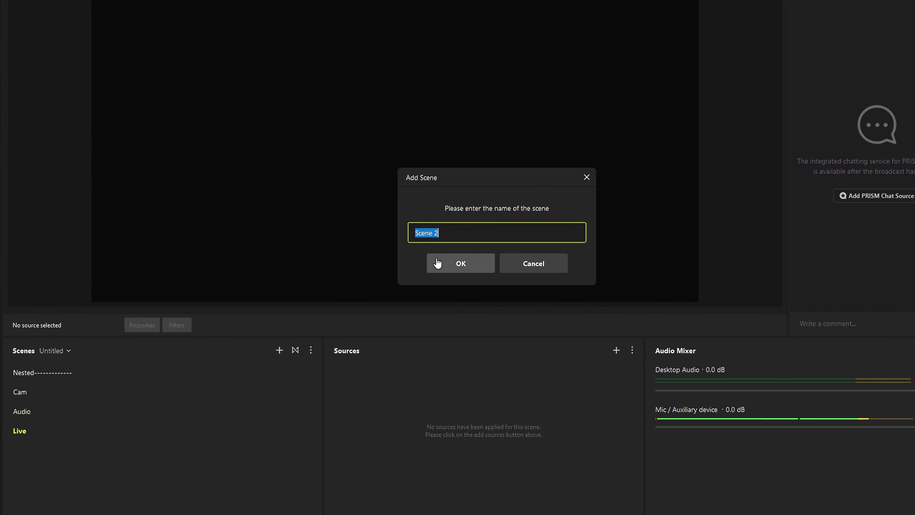
type("Intermission")
left_click(437, 263)
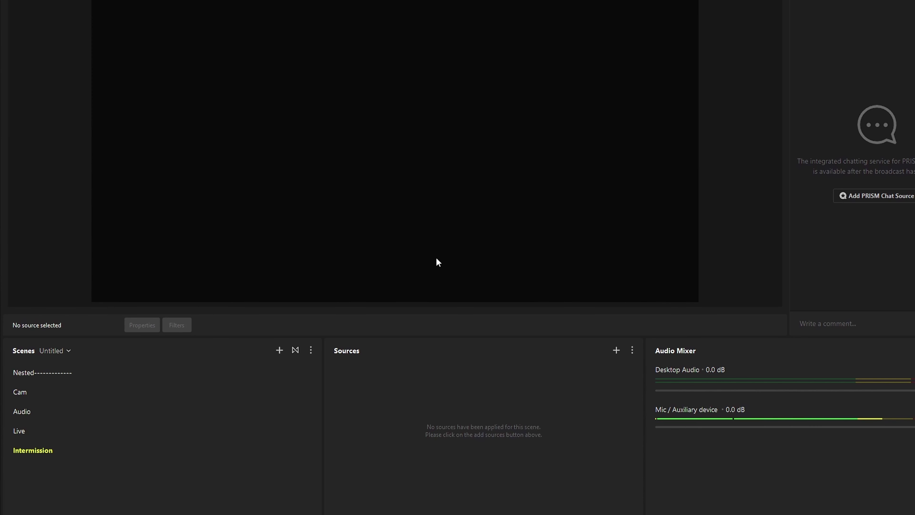
left_click_drag(39, 430, 41, 365)
left_click_drag(29, 450, 35, 389)
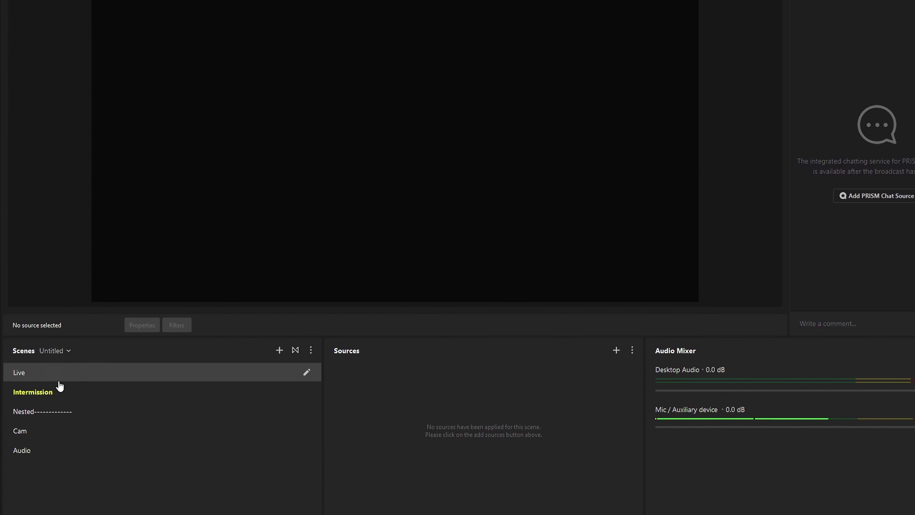
Start adding a source to the Cam scene and look through the available default and PRISM source types.
left_click(79, 431)
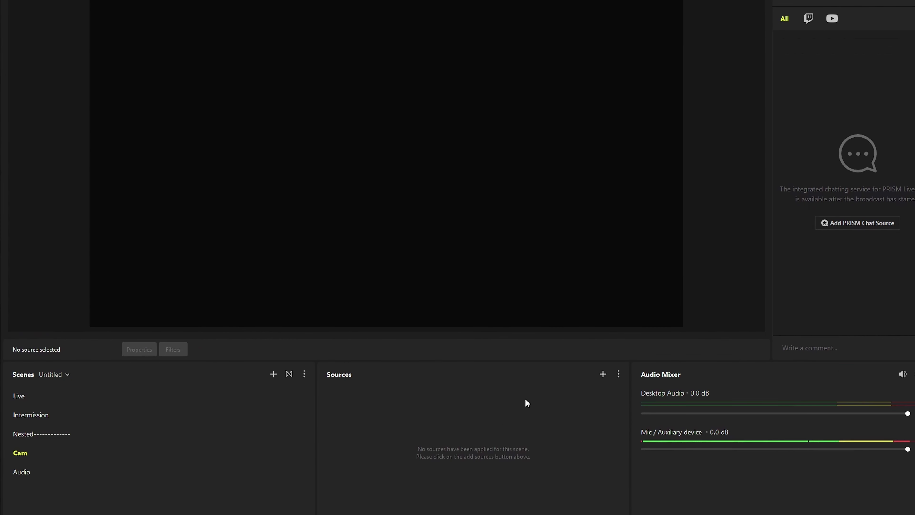
left_click(602, 375)
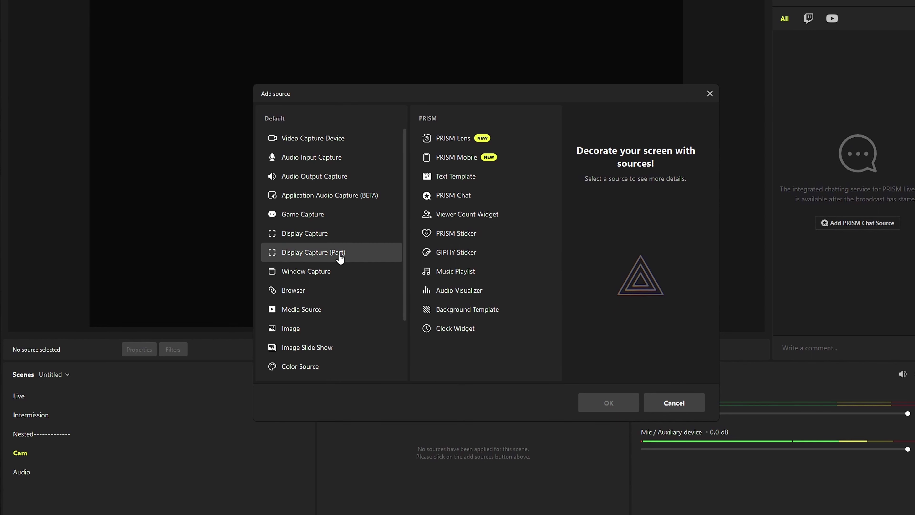
scroll(337, 288, "down", 3)
scroll(337, 321, "up", 3)
scroll(324, 348, "down", 1)
scroll(307, 348, "down", 1)
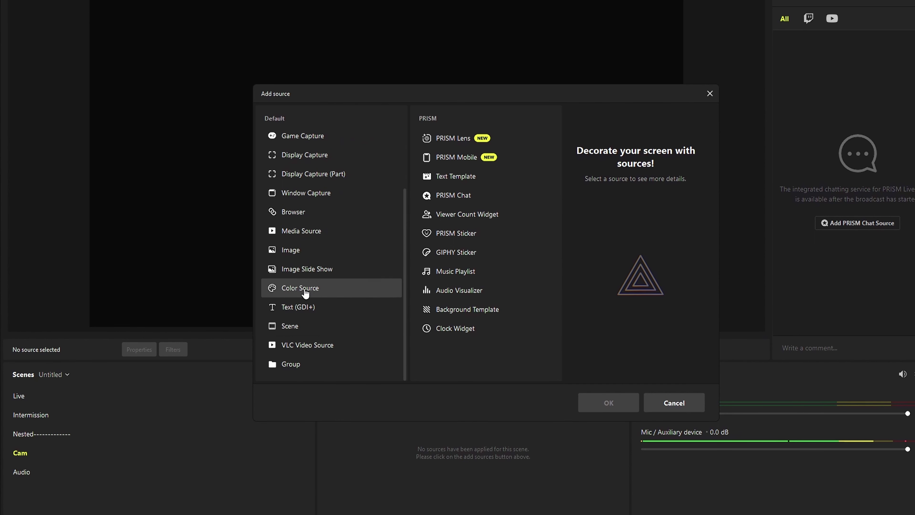
scroll(355, 317, "up", 1)
scroll(355, 317, "up", 1)
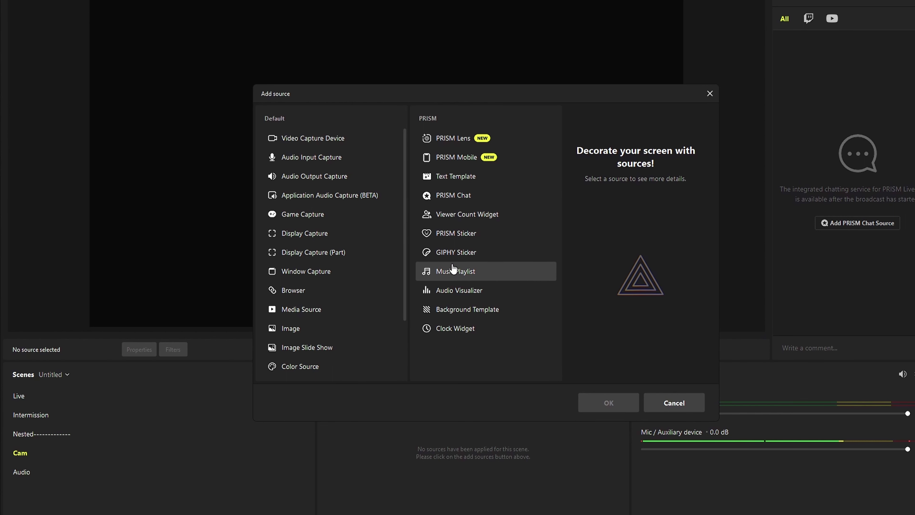
left_click(461, 240)
left_click(461, 293)
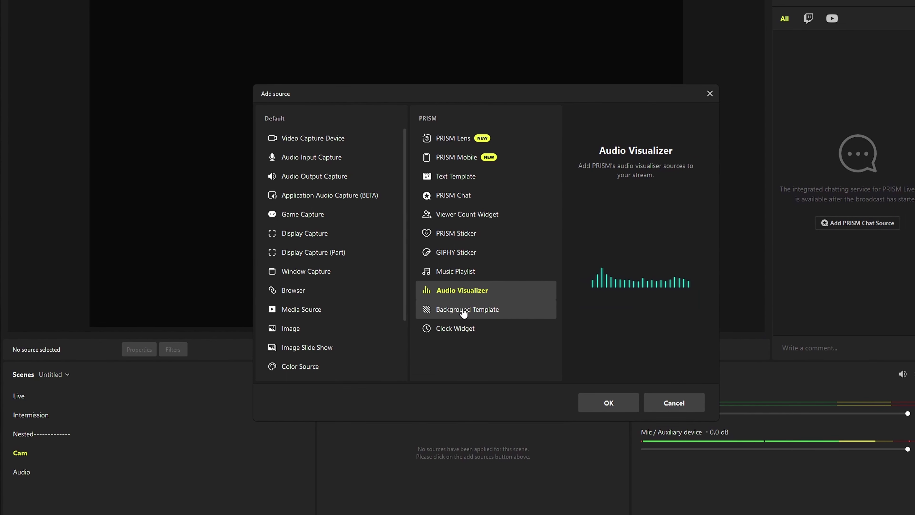
left_click(464, 317)
left_click(465, 336)
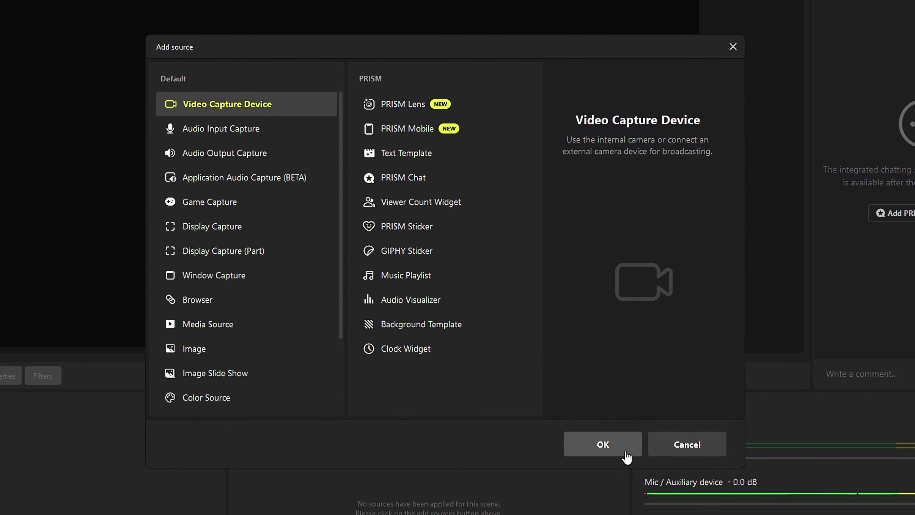
Add a Video Capture Device source named ZVE10 to the Cam scene, using the Cam Link Pro HDMI-4 device.
left_click(647, 369)
type("ZV-E10")
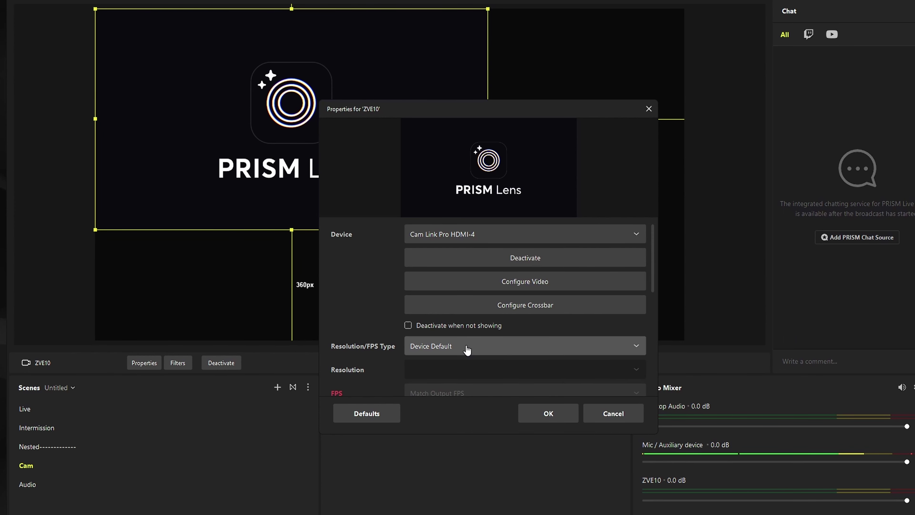
left_click(571, 413)
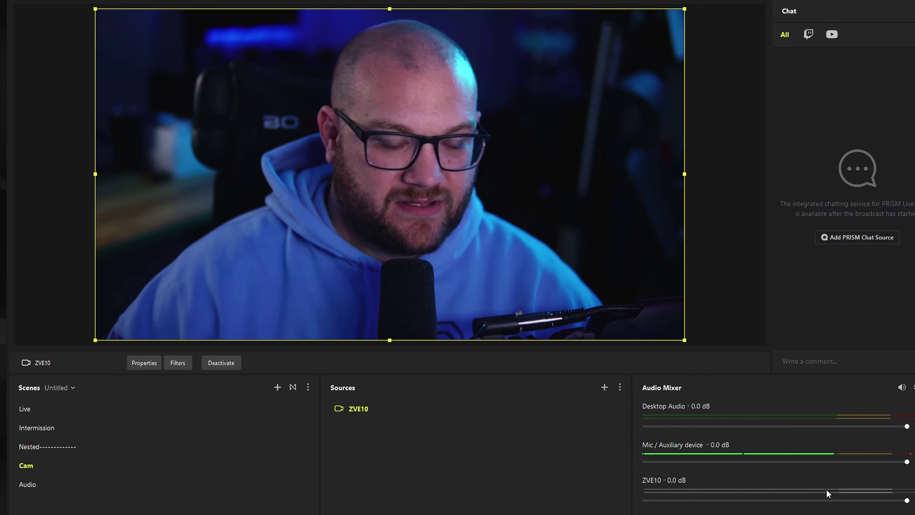
Add an Audio Input Capture source named Wave Link Monitor to the Audio scene, using the Wave Link Stream (Elgato Wave:XLR) device.
left_click(28, 484)
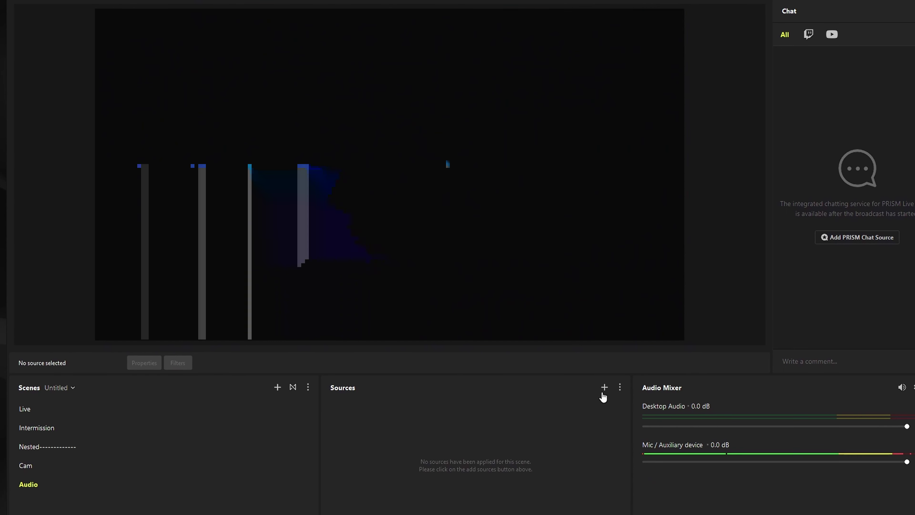
left_click(605, 387)
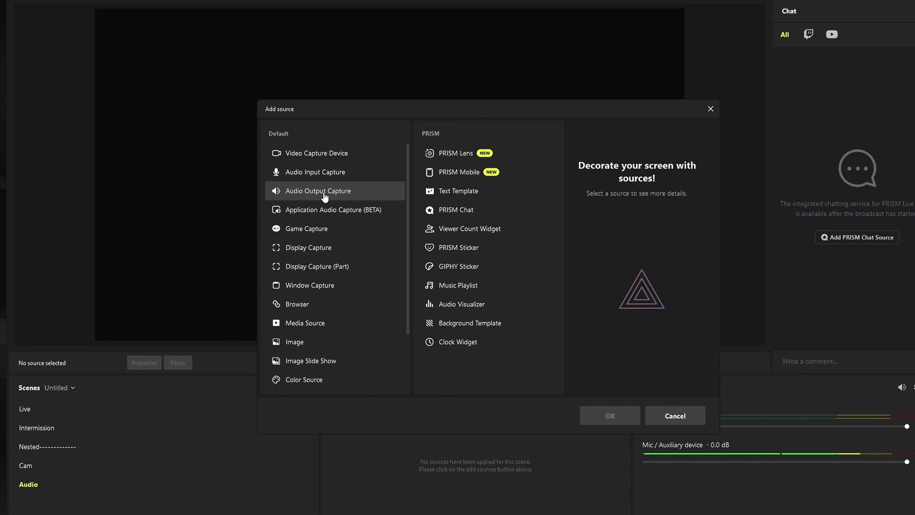
left_click(326, 176)
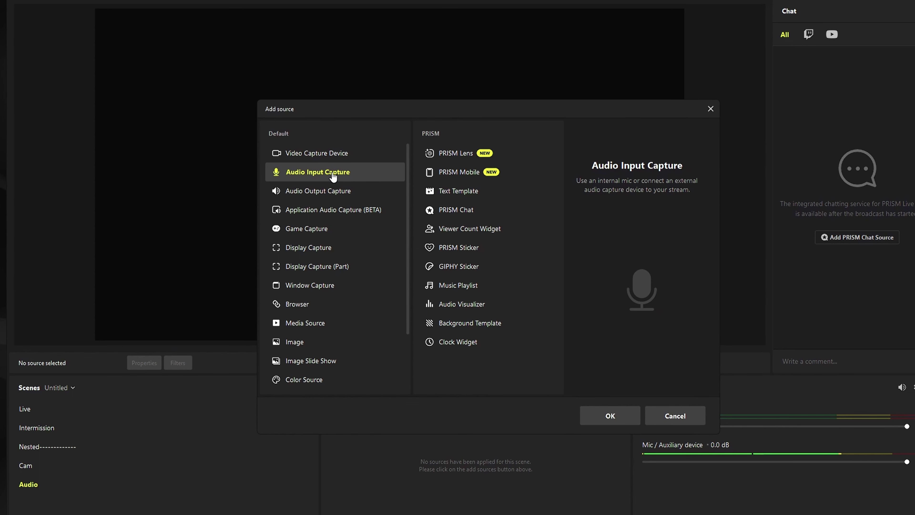
left_click(610, 416)
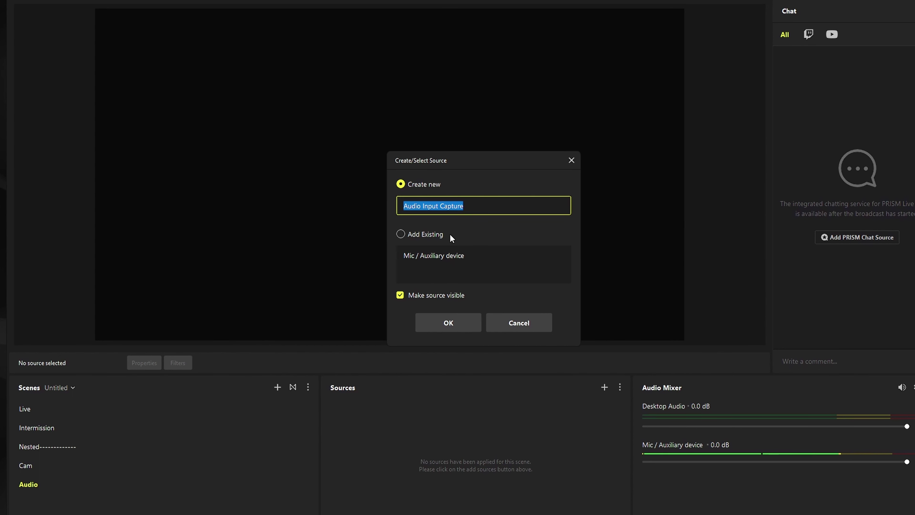
type("Wave Link Monitor")
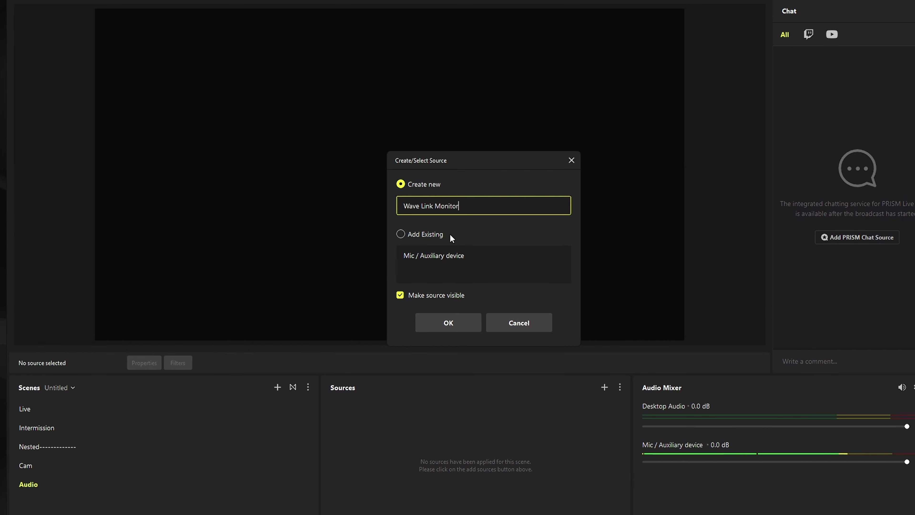
key("Return")
left_click(429, 234)
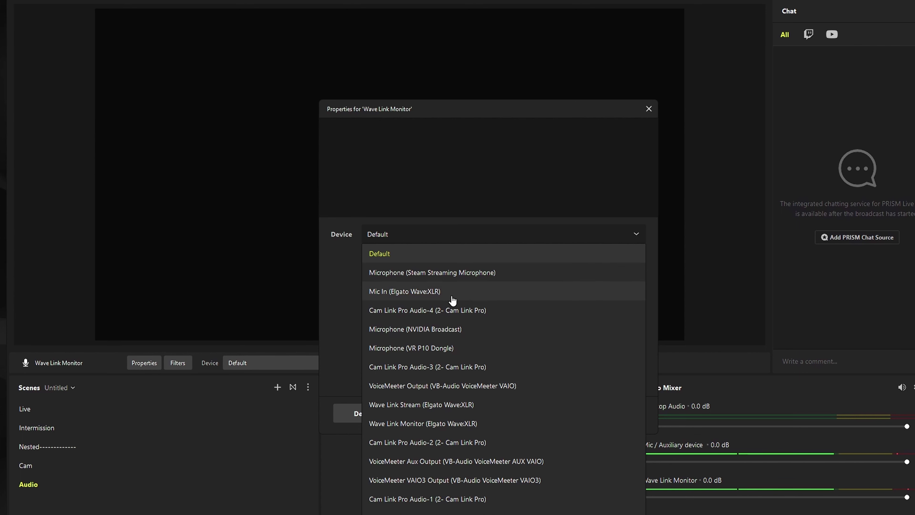
left_click(442, 410)
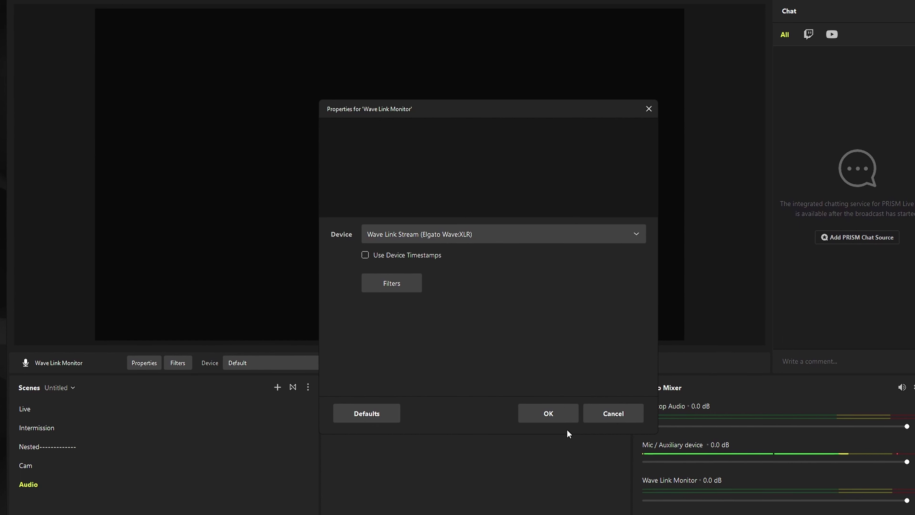
left_click(566, 418)
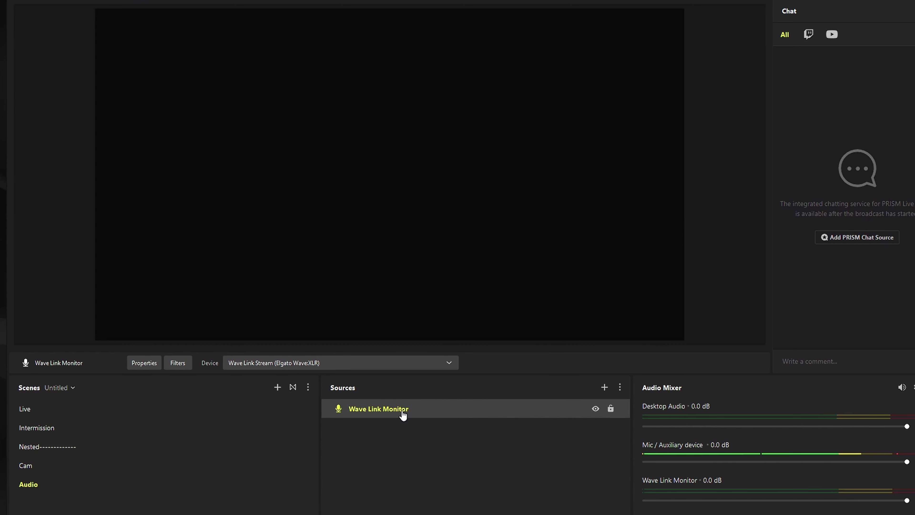
Rename the Audio scene's Wave Link Monitor source as Wave Link Stream.
right_click(402, 413)
left_click(435, 376)
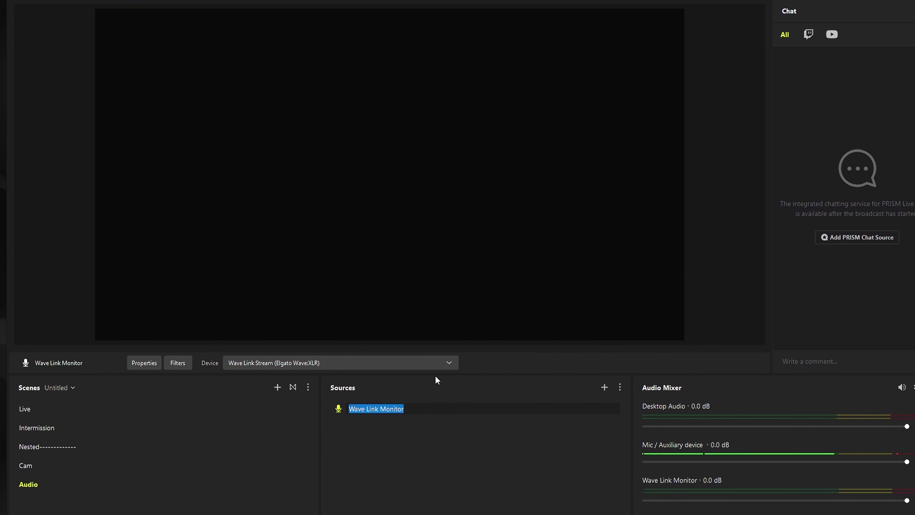
type("Wave Link Stream")
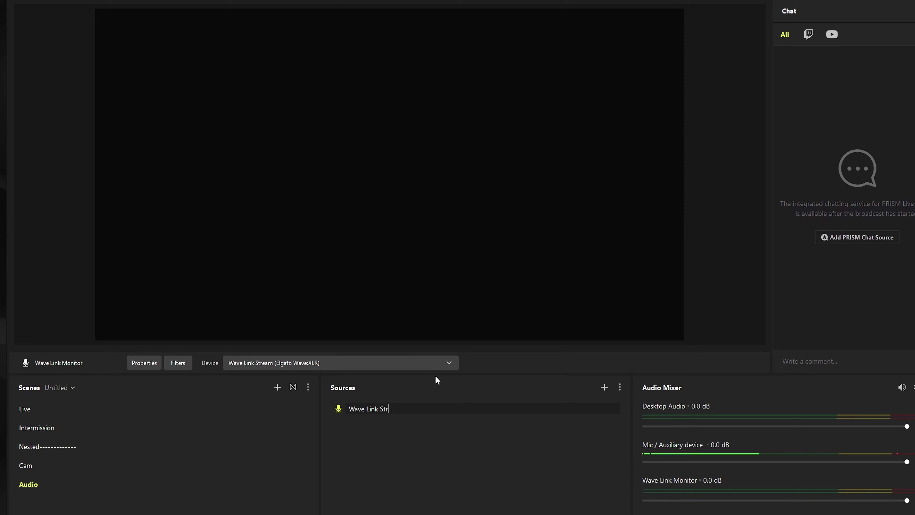
key("Return")
Add a Limiter audio filter with its default name and settings to the Wave Link Stream source.
double_click(594, 407)
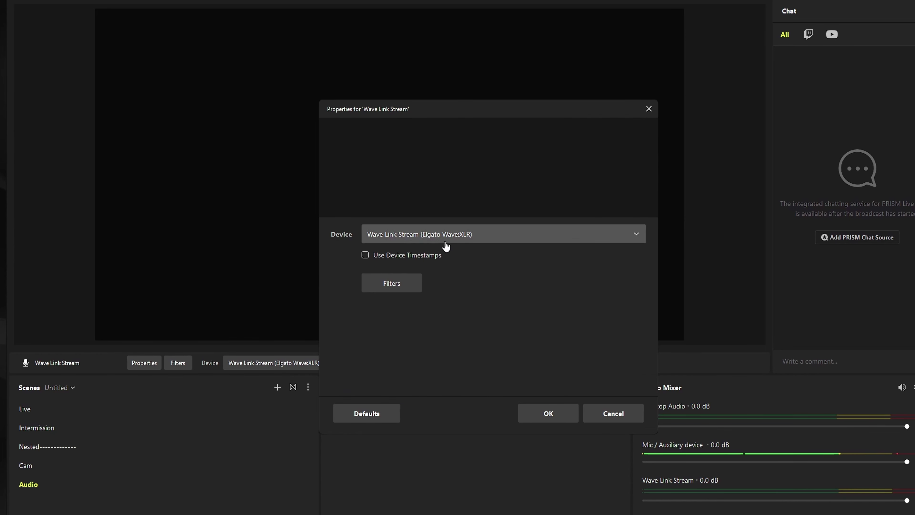
left_click(390, 284)
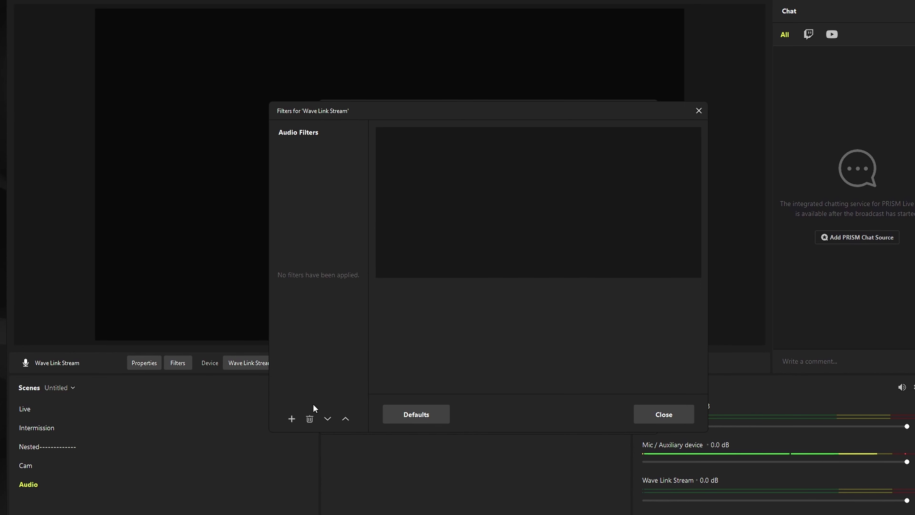
left_click(291, 419)
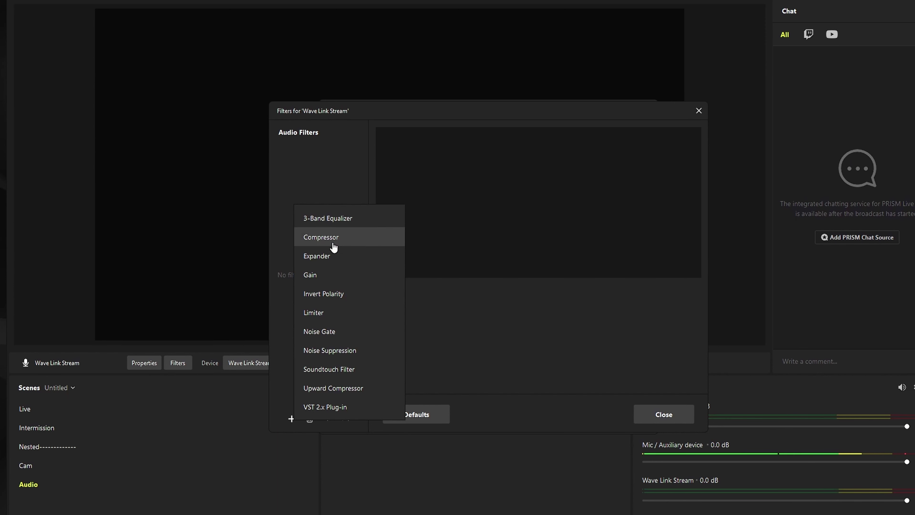
left_click(334, 312)
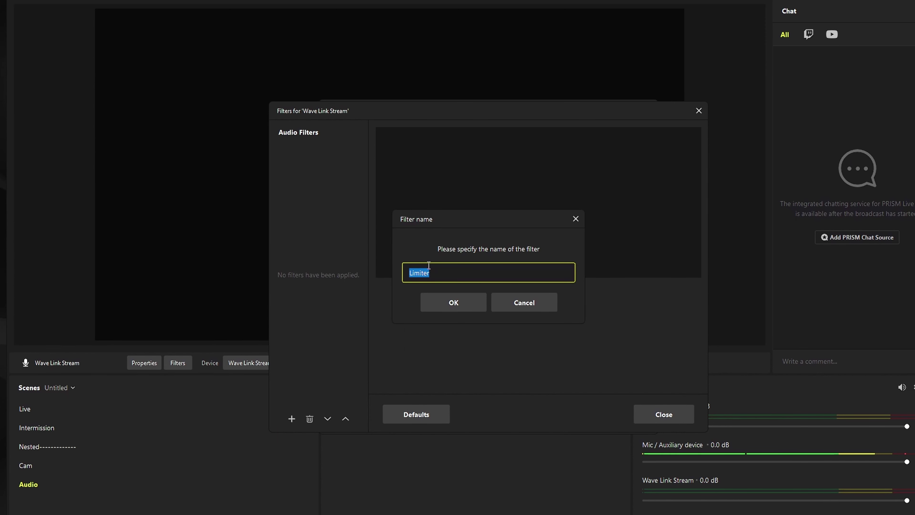
left_click(448, 301)
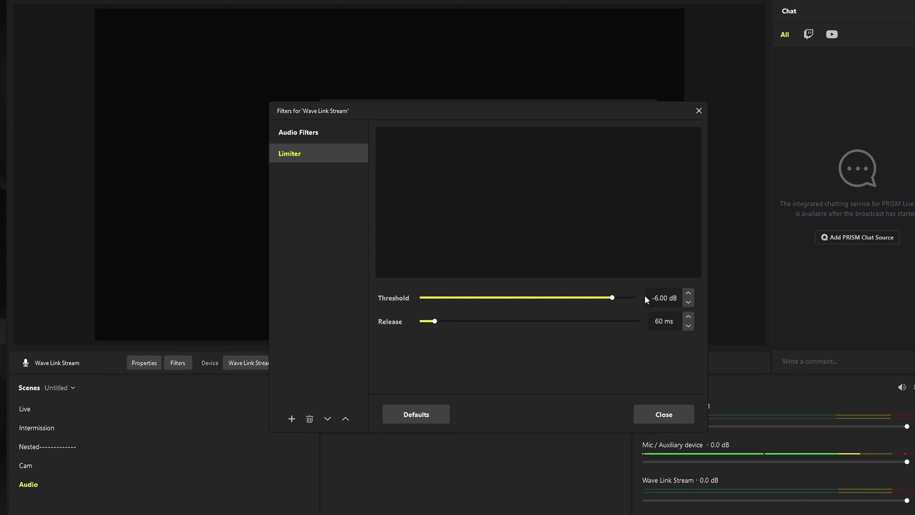
left_click(663, 415)
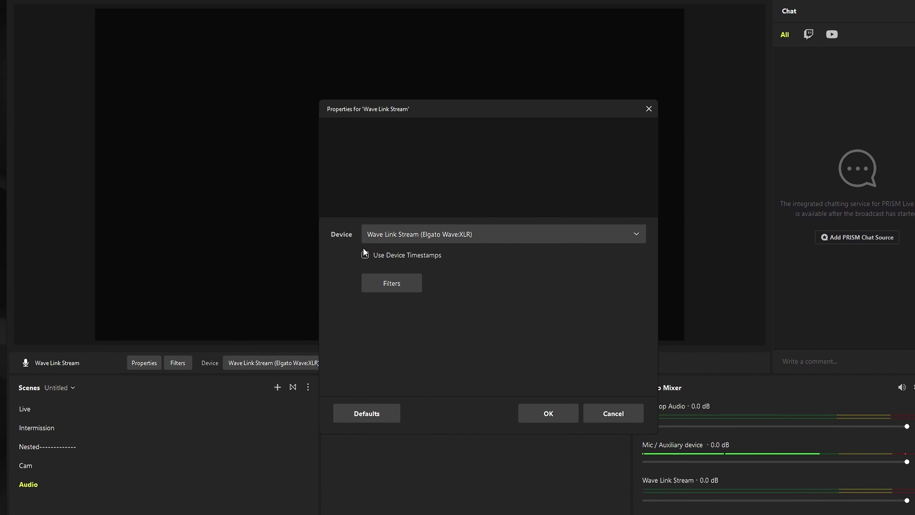
left_click(540, 413)
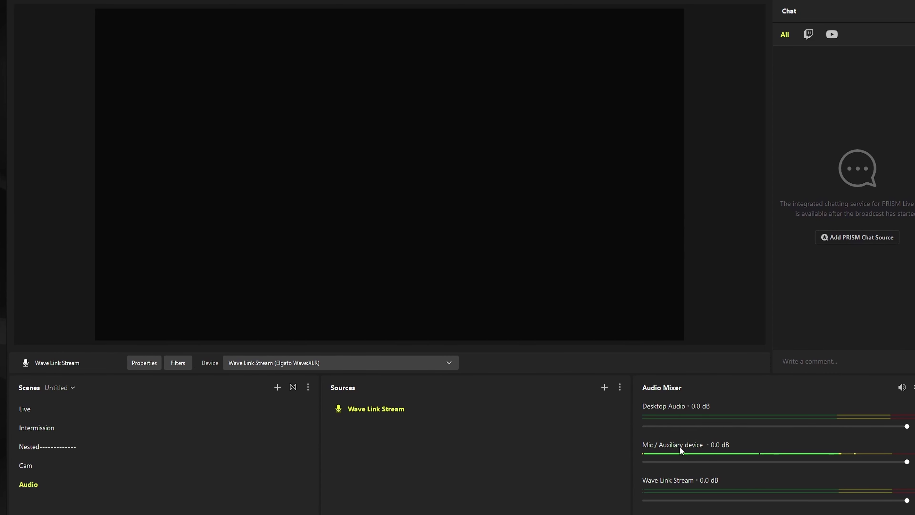
Switch between the Cam and Audio scenes to compare their sources and audio mixer channels.
left_click(40, 469)
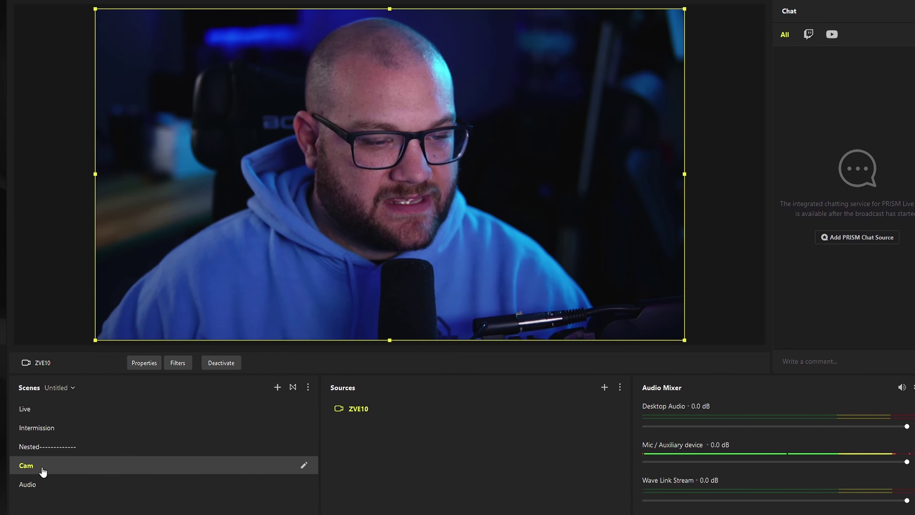
left_click(44, 485)
left_click(47, 468)
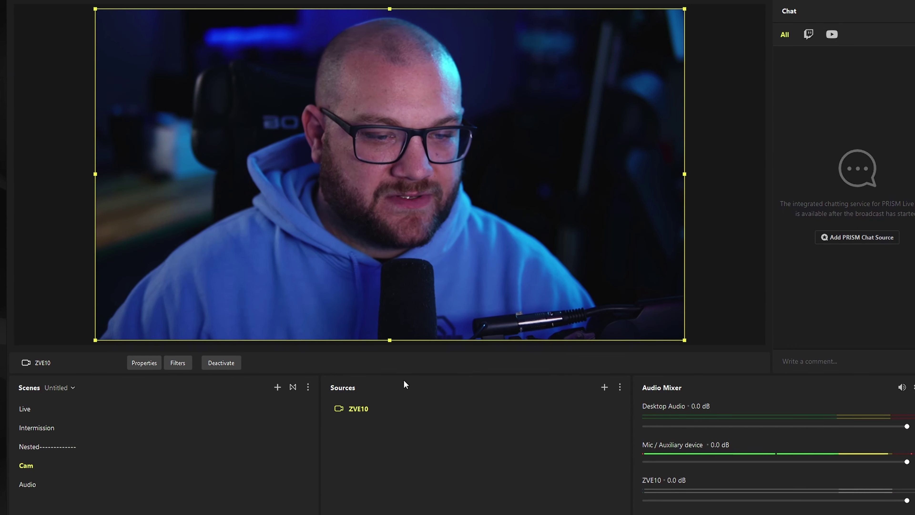
Add a scene named Display below the Audio scene.
left_click(277, 388)
type("D")
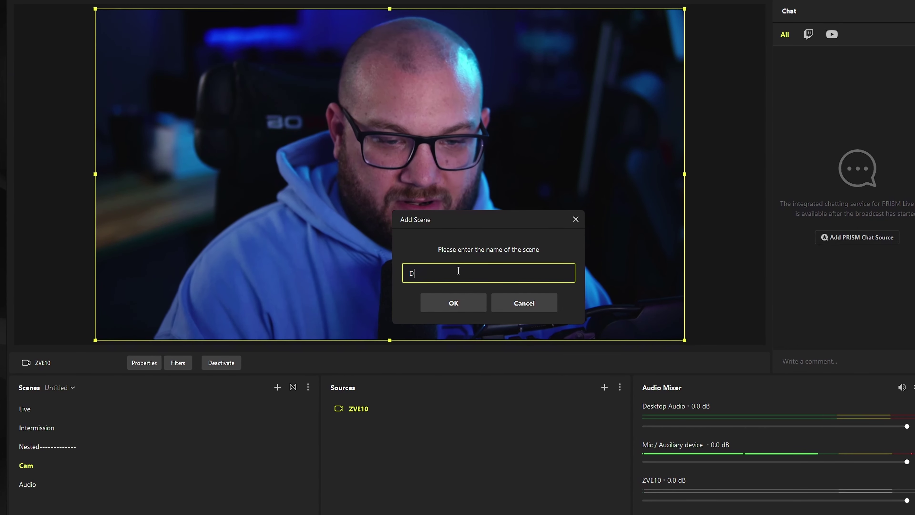
type("isplay")
key("Return")
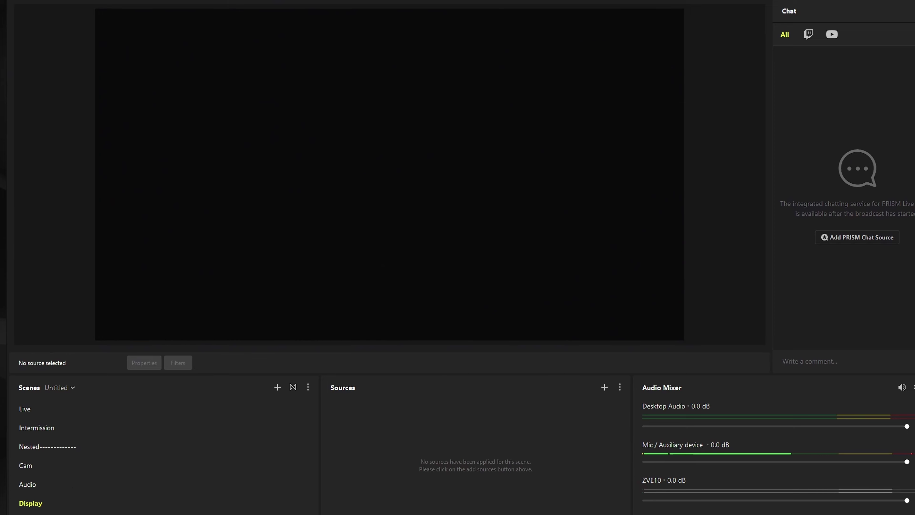
Add a Display Capture source to the Display scene, capturing the Z1-9 1920x1080 display with the Automatic method and the cursor included.
left_click(609, 388)
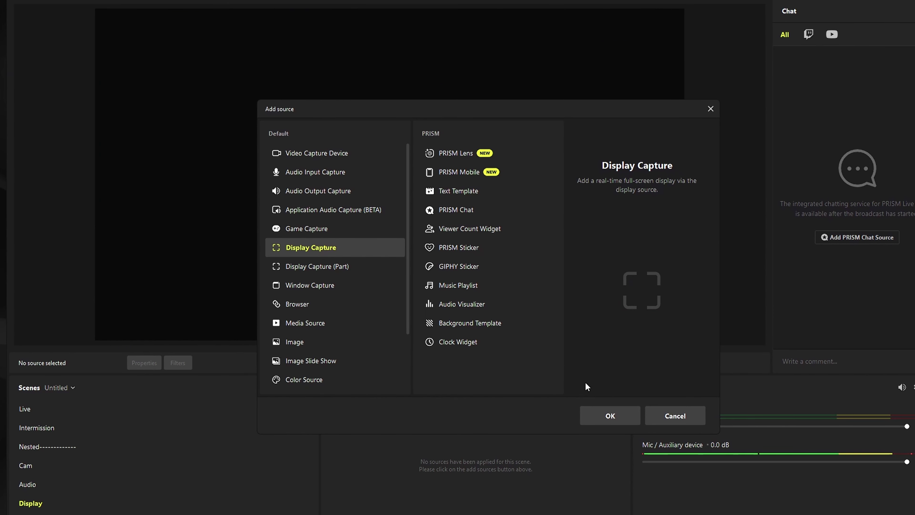
left_click(616, 414)
left_click(445, 321)
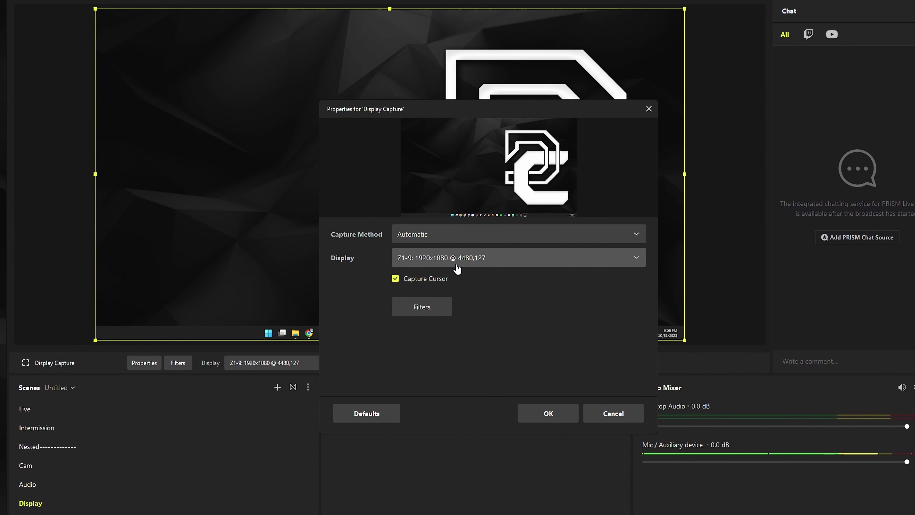
left_click(559, 416)
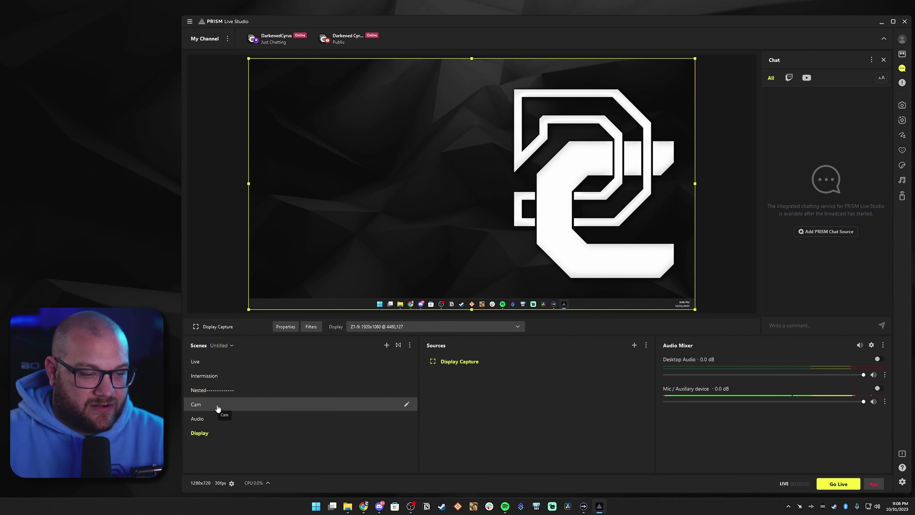
Switch to the browser, move its PRISM Live Studio page onto the captured display and browse the page to check the capture preview.
left_click(362, 506)
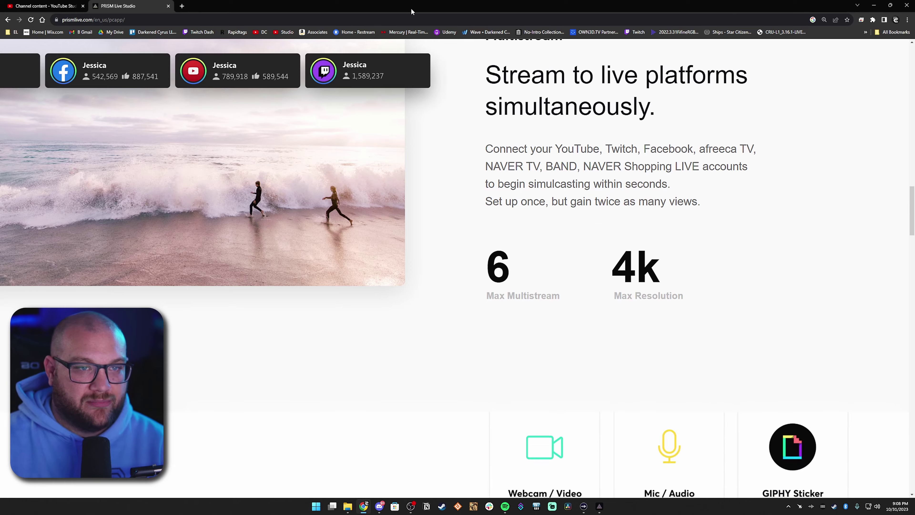
left_click_drag(613, 7, 914, 72)
left_click_drag(443, 61, 443, 59)
scroll(472, 187, "down", 5)
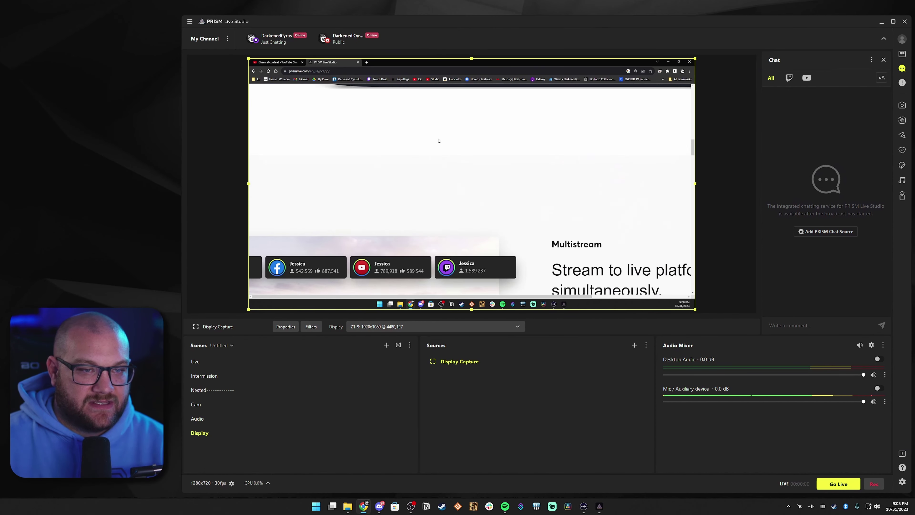
scroll(472, 188, "up", 10)
scroll(471, 188, "down", 3)
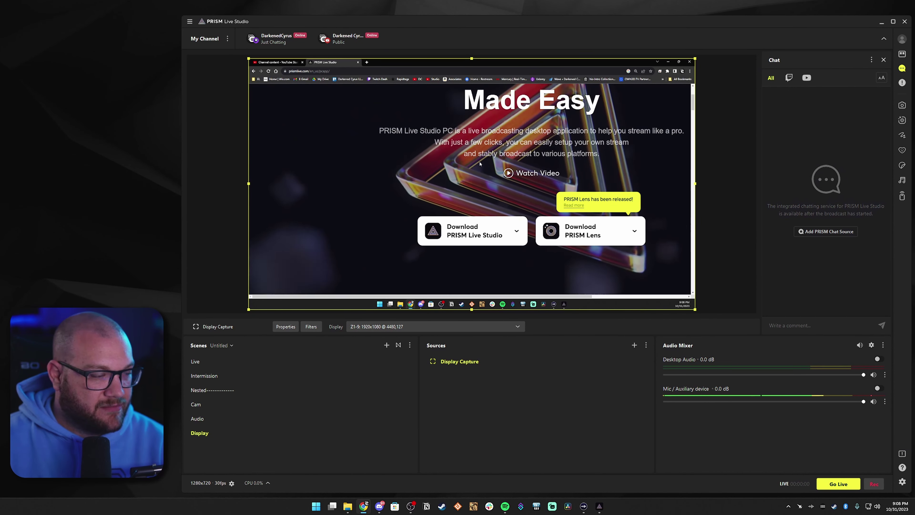
scroll(472, 187, "up", 2)
Add the existing Display scene as a visible Scene source in the Live scene.
left_click(288, 361)
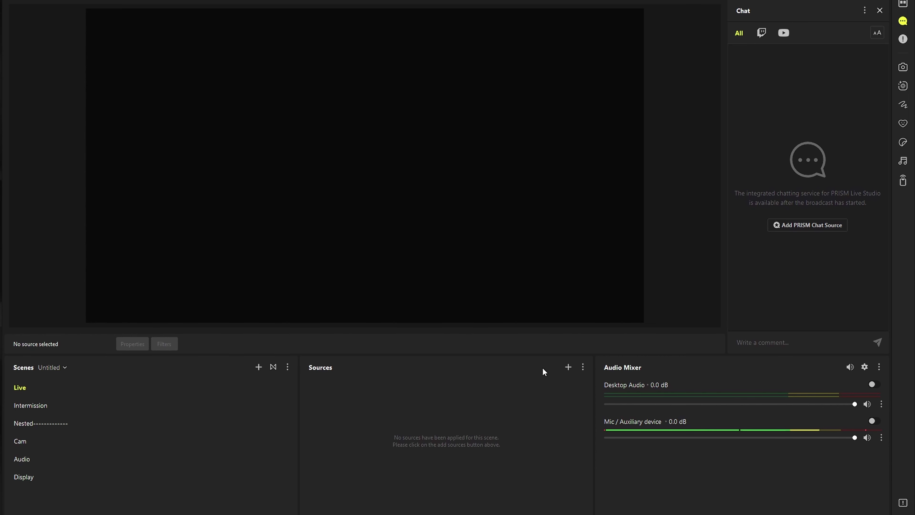
left_click(568, 368)
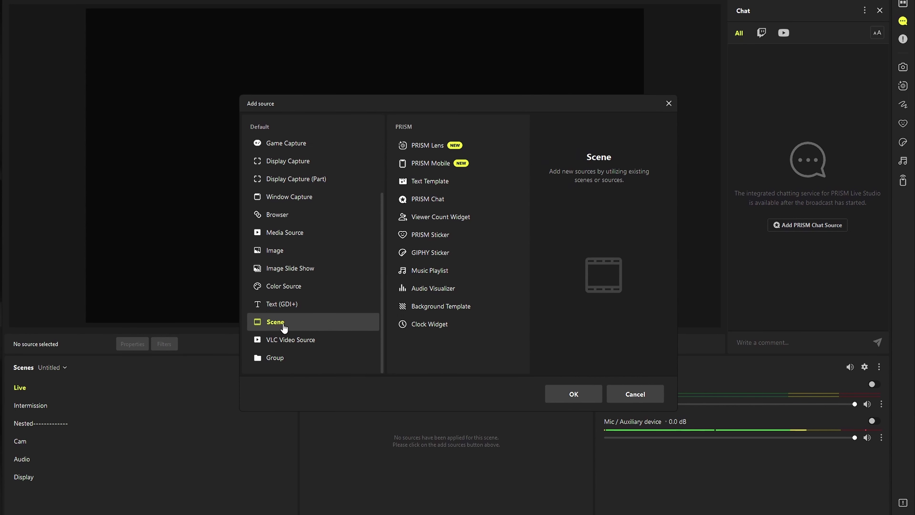
left_click(570, 387)
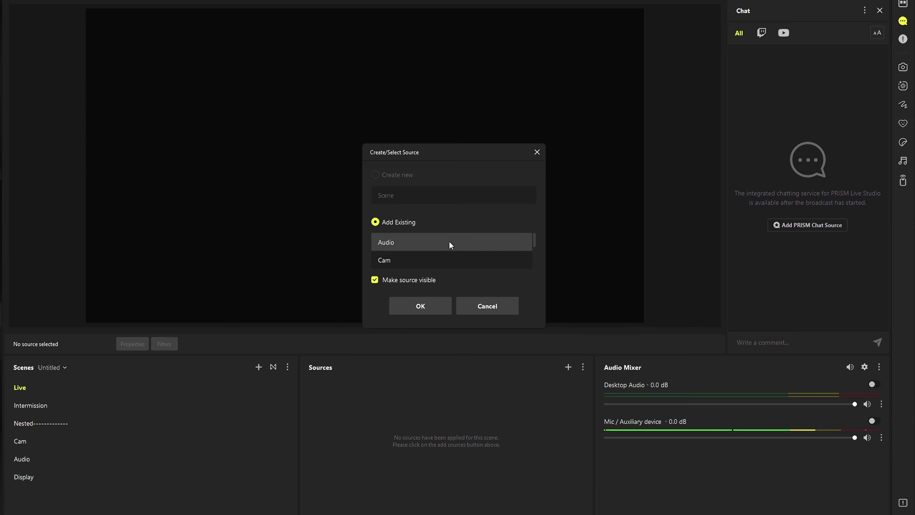
scroll(445, 256, "down", 3)
scroll(444, 257, "up", 3)
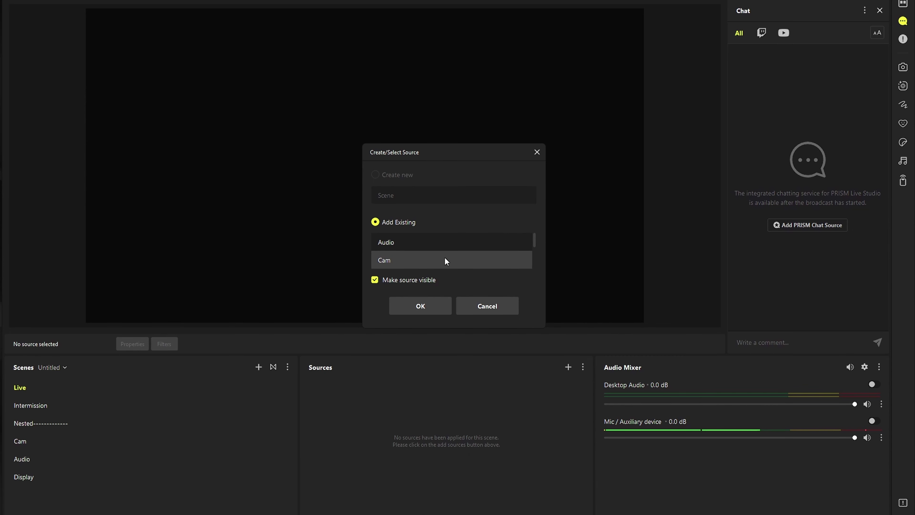
left_click(407, 247)
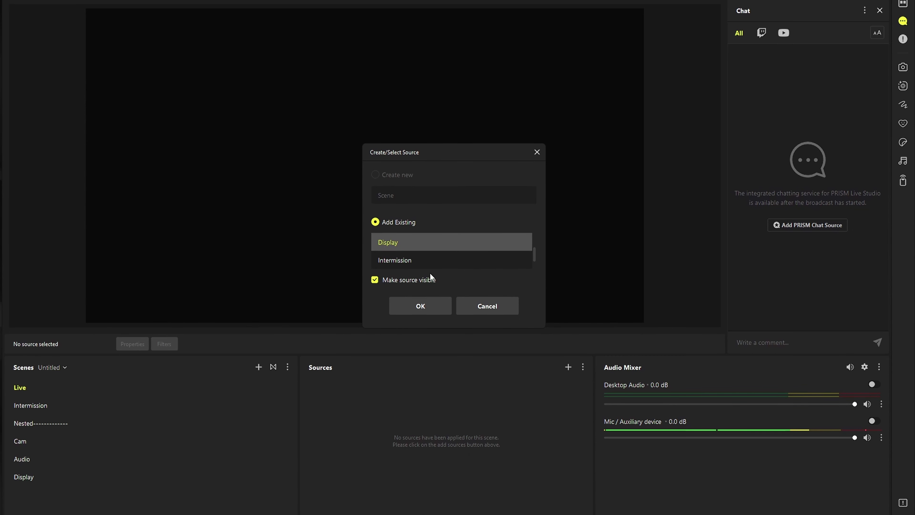
left_click(421, 305)
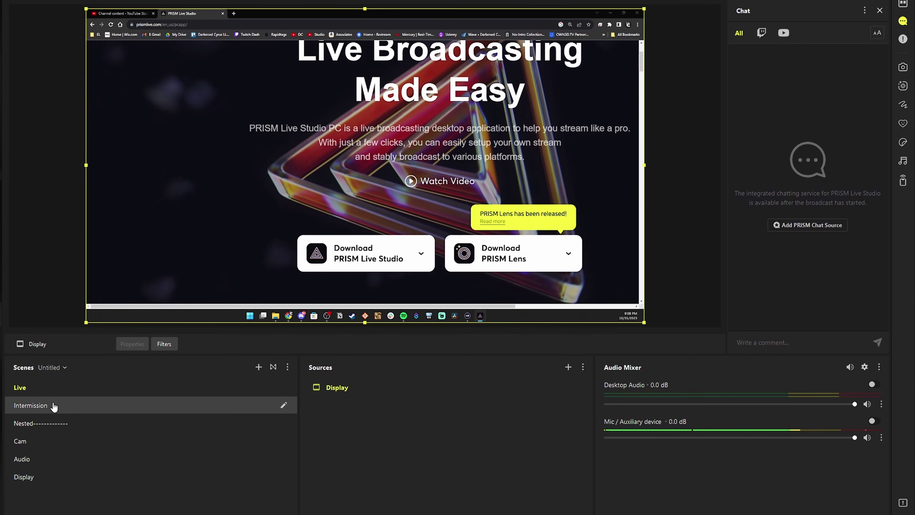
Add the existing Cam scene as a source in the Live scene and shrink it into the canvas's lower-left corner.
left_click(566, 368)
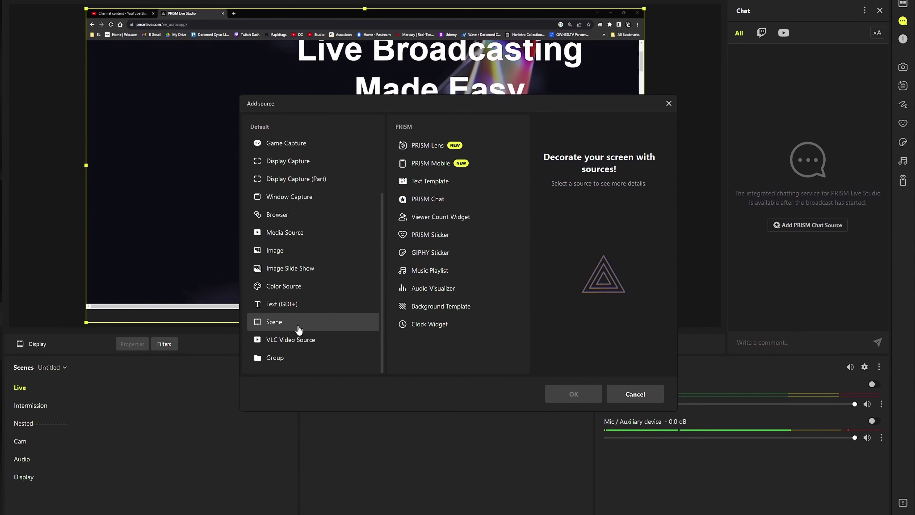
key("Return")
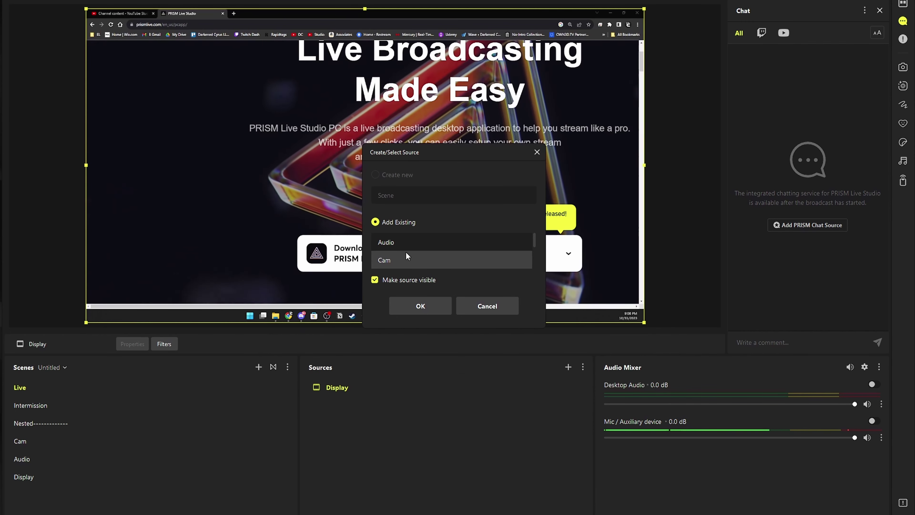
key("Return")
left_click_drag(645, 9, 254, 228)
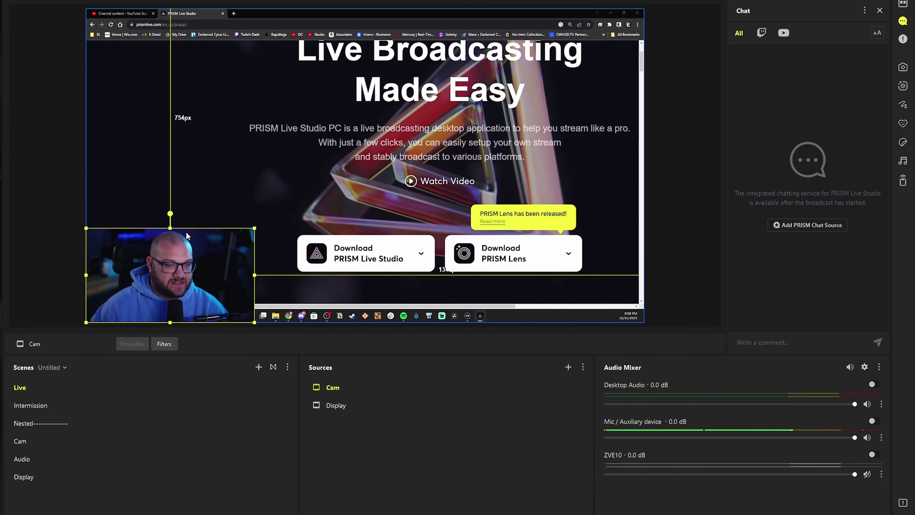
Scale the Cam source down slightly further and seat it in the canvas's lower-left corner.
left_click_drag(254, 322, 289, 143)
key("ctrl+z")
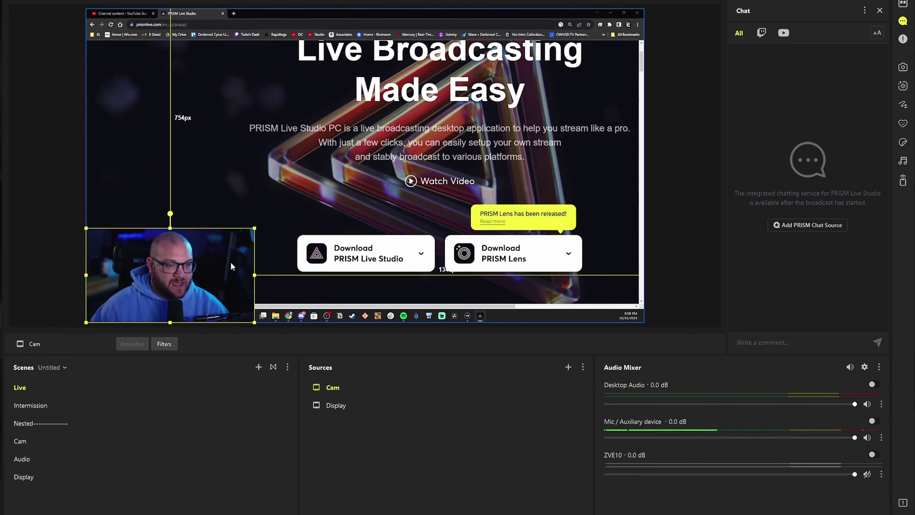
left_click_drag(254, 232, 206, 243)
mouse_move(179, 286)
left_mouse_down()
mouse_move(156, 257)
mouse_move(175, 292)
mouse_move(220, 242)
mouse_move(179, 287)
left_mouse_up()
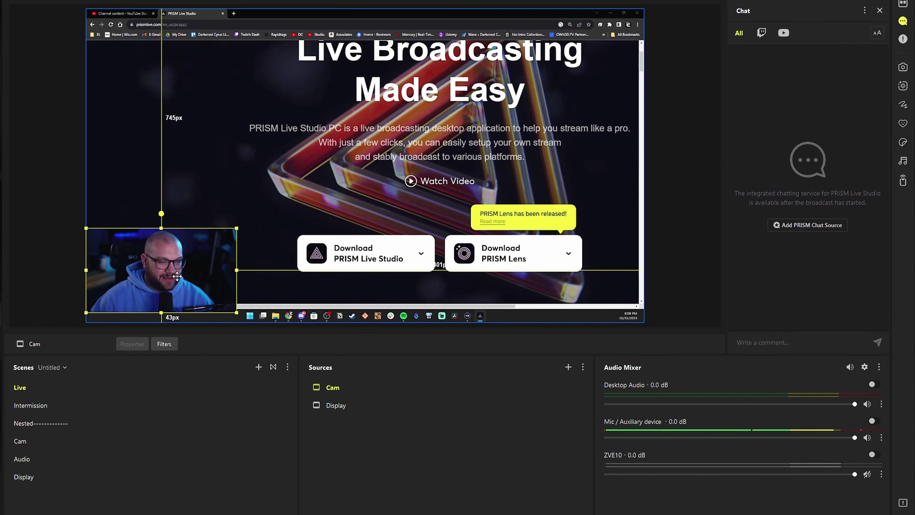
mouse_move(180, 284)
left_mouse_down()
mouse_move(204, 271)
mouse_move(169, 285)
mouse_move(190, 281)
mouse_move(181, 285)
left_mouse_up()
left_click(59, 269)
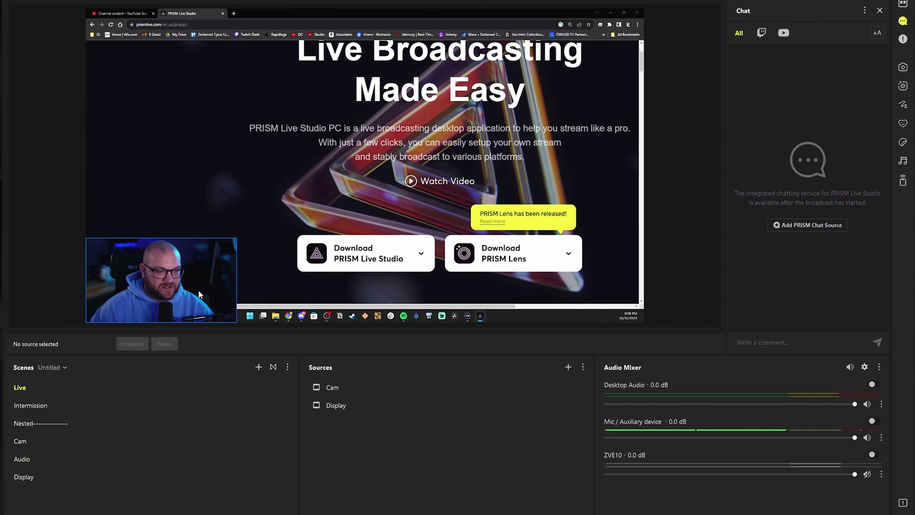
Add the existing Cam scene as a visible Scene source in the Intermission scene.
left_click(198, 290)
left_click(400, 435)
left_click(55, 410)
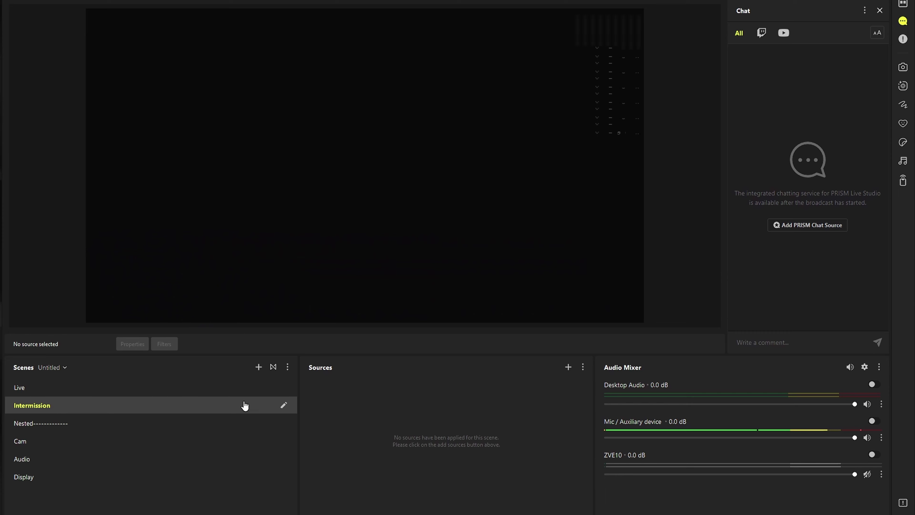
left_click(568, 367)
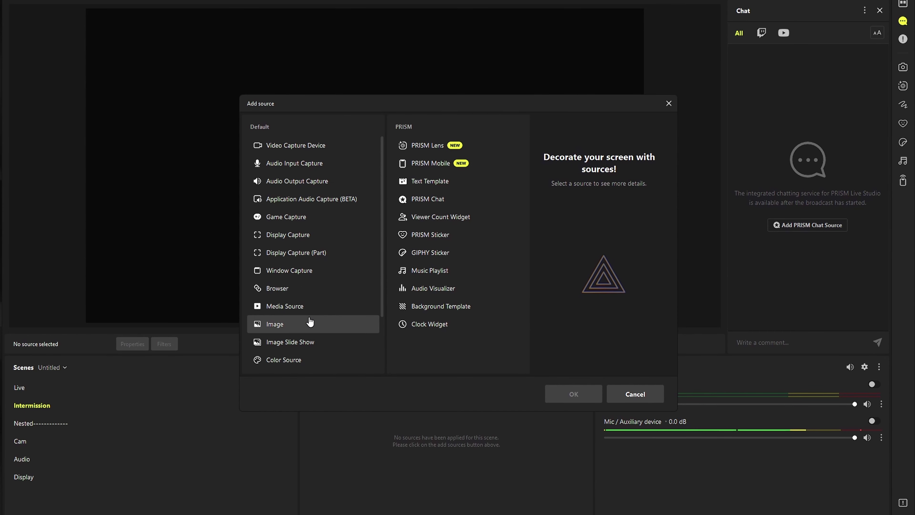
key("Return")
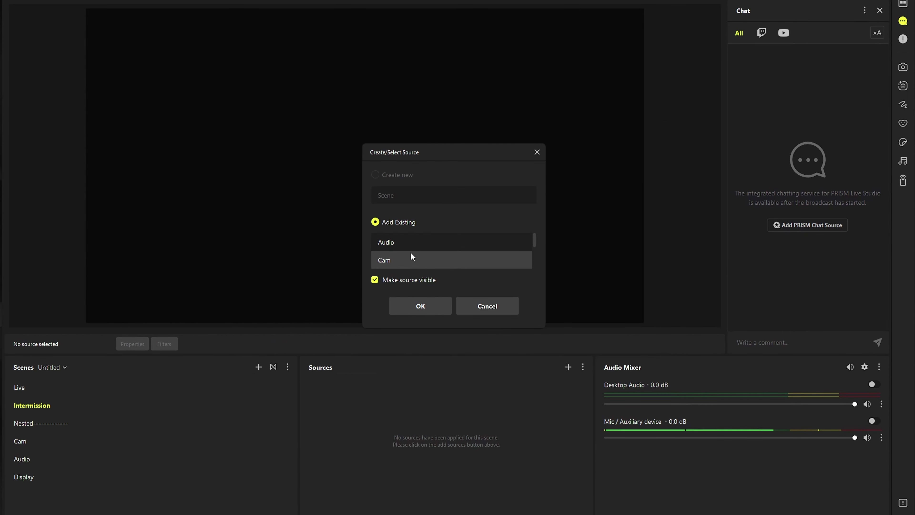
left_click(429, 314)
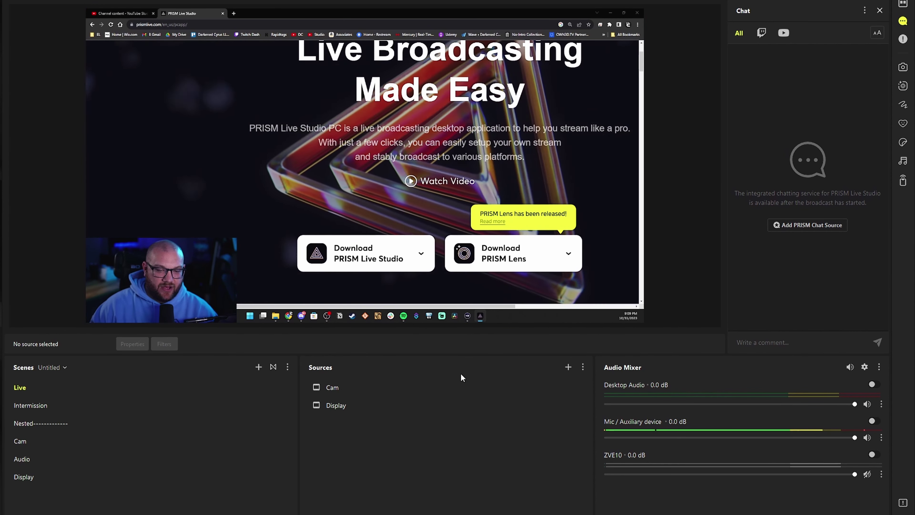
Add a PRISM Chat source to the Live scene with the Style 4 chat theme and font size 20.
left_click(568, 367)
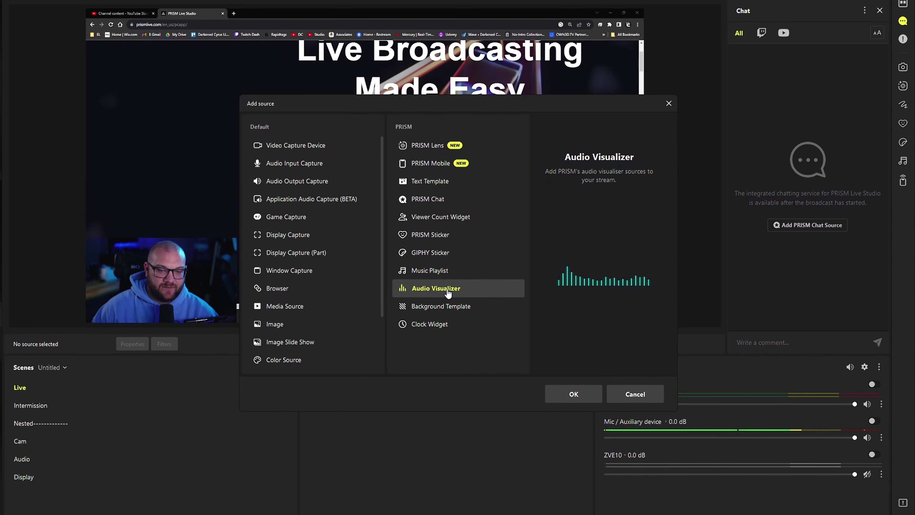
left_click(447, 275)
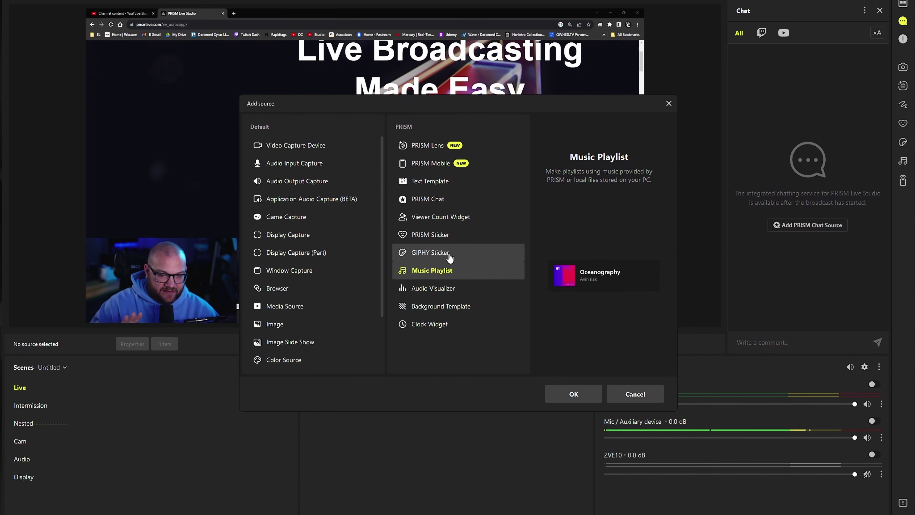
left_click(447, 218)
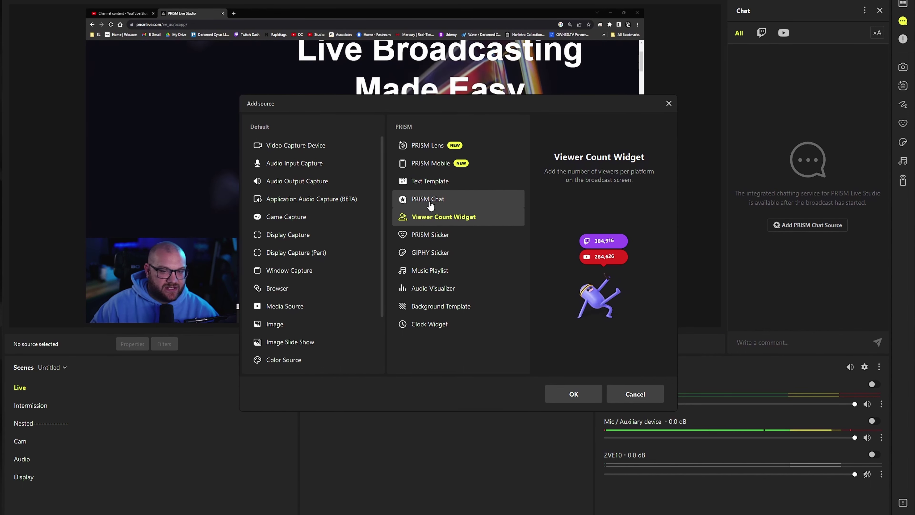
left_click(575, 394)
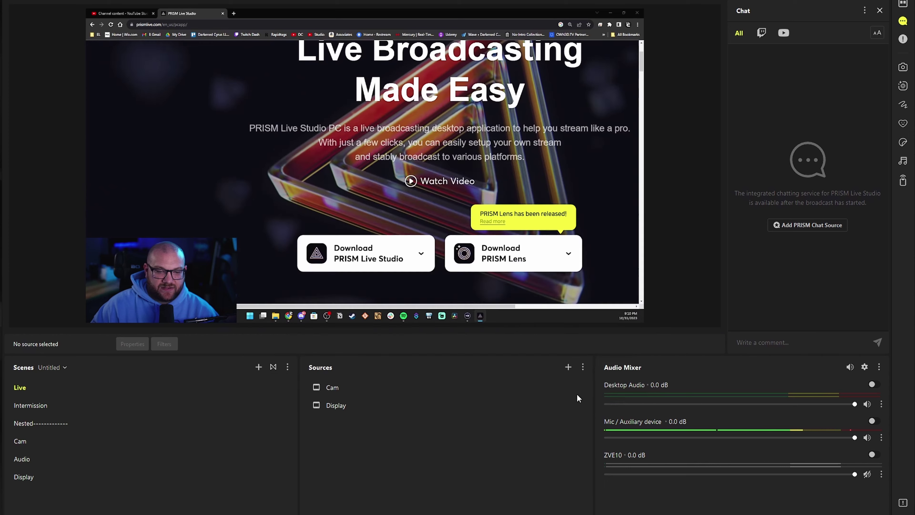
left_click(421, 306)
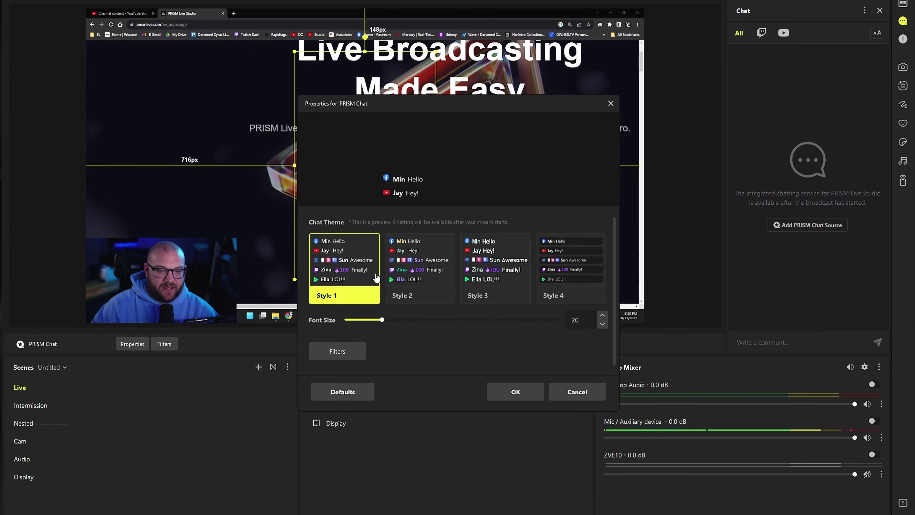
left_click(566, 285)
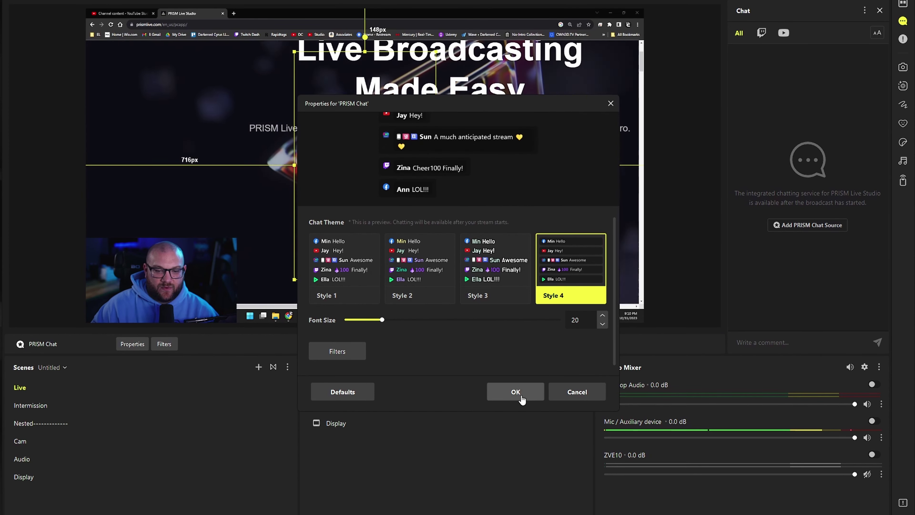
left_click(515, 392)
Place the PRISM Chat directly above the camera along the canvas's left edge and extend its height to near the top.
left_click_drag(366, 190, 573, 234)
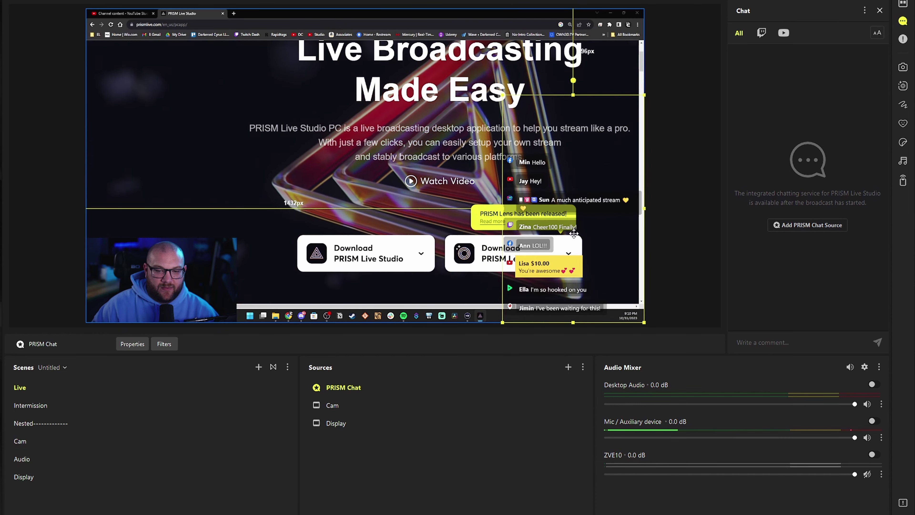
left_click_drag(573, 95, 579, 219)
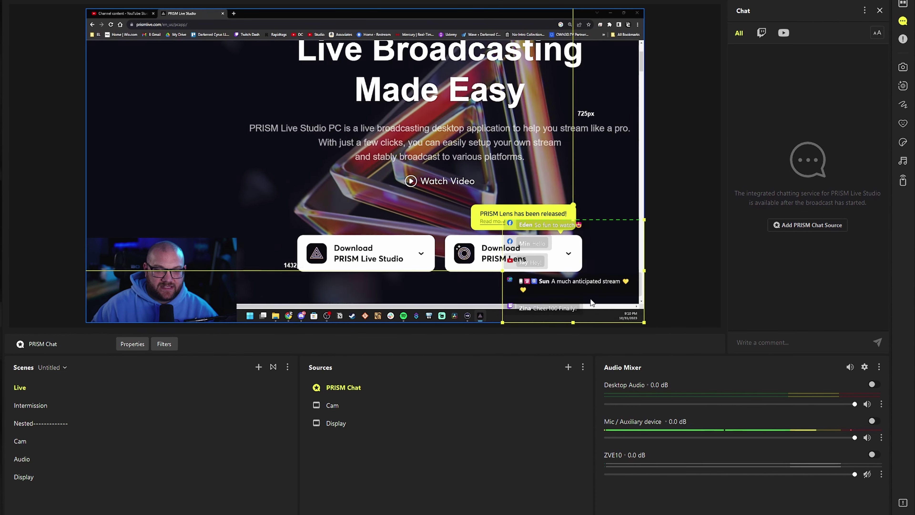
left_click_drag(590, 303, 139, 190)
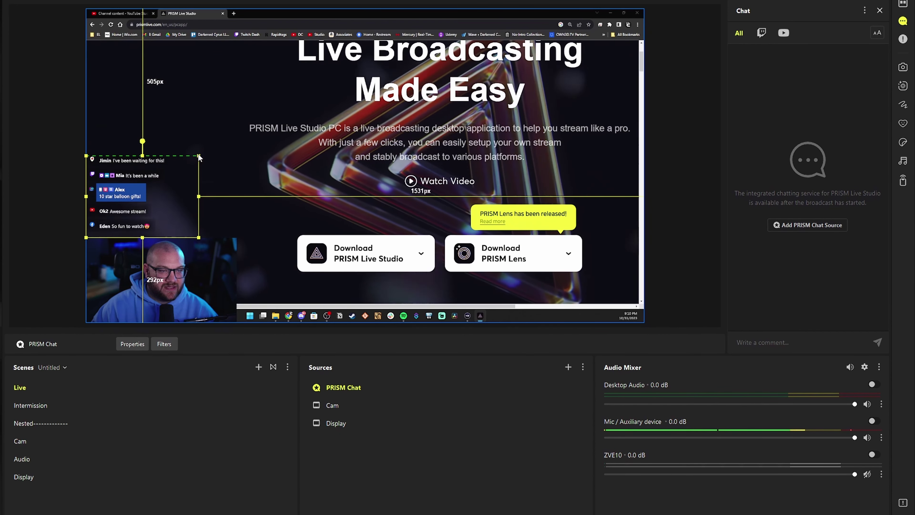
left_click_drag(199, 158, 198, 42)
left_click(55, 197)
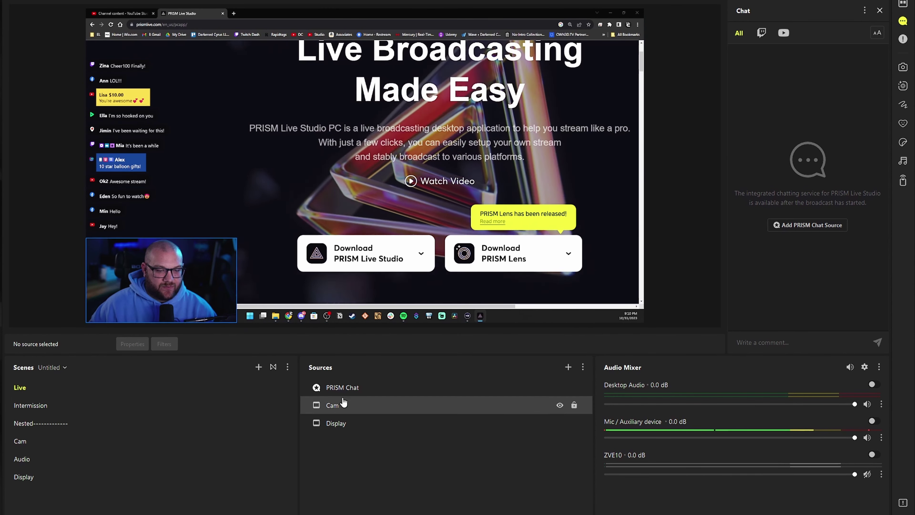
Add a Clock Widget source to the Live scene using the blue rounded clock template.
left_click(569, 367)
left_click(453, 327)
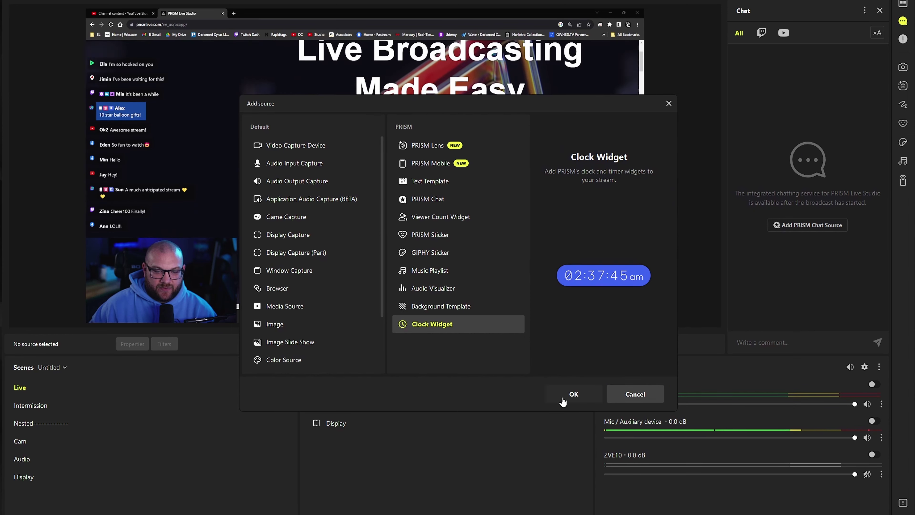
left_click(572, 394)
left_click(420, 305)
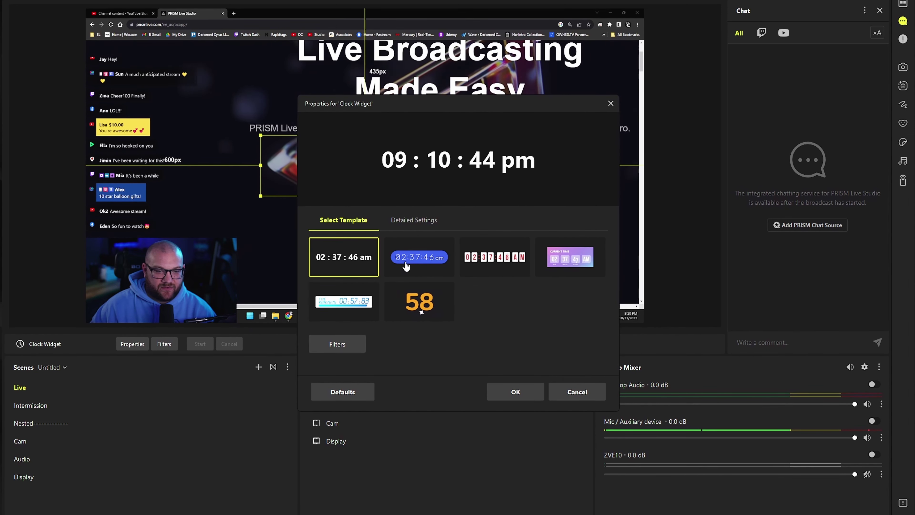
left_click(515, 391)
Shrink the Clock Widget and move it into the canvas's upper-right corner.
left_click_drag(458, 214, 584, 38)
left_click(691, 289)
left_click_drag(478, 57, 599, 14)
left_click(649, 232)
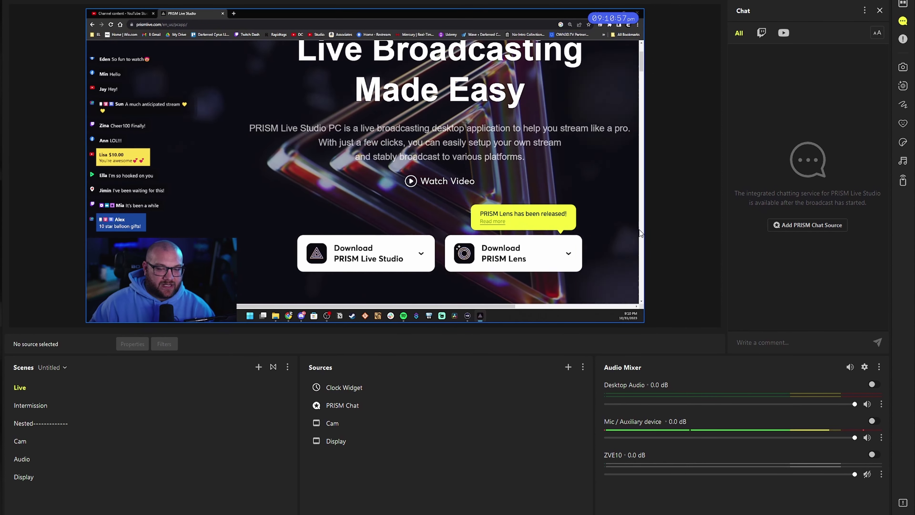
Add a Viewer Count Widget source with the solid-coloured pill template and place it in the Live canvas's upper-left corner.
left_click(568, 367)
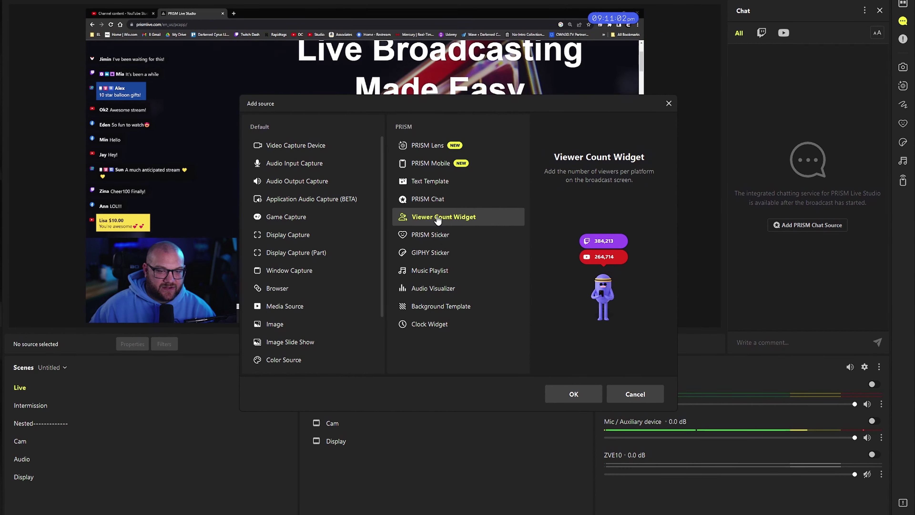
left_click(573, 402)
left_click(418, 305)
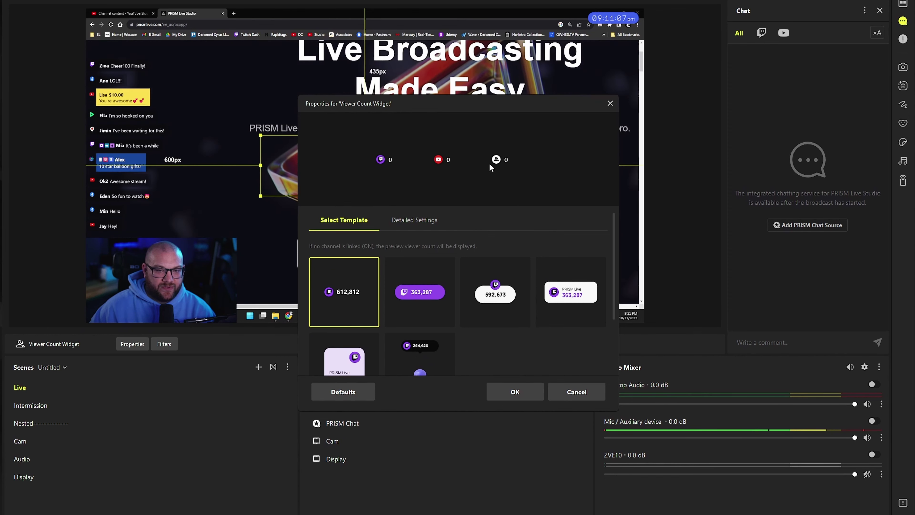
scroll(507, 337, "down", 2)
scroll(470, 327, "up", 2)
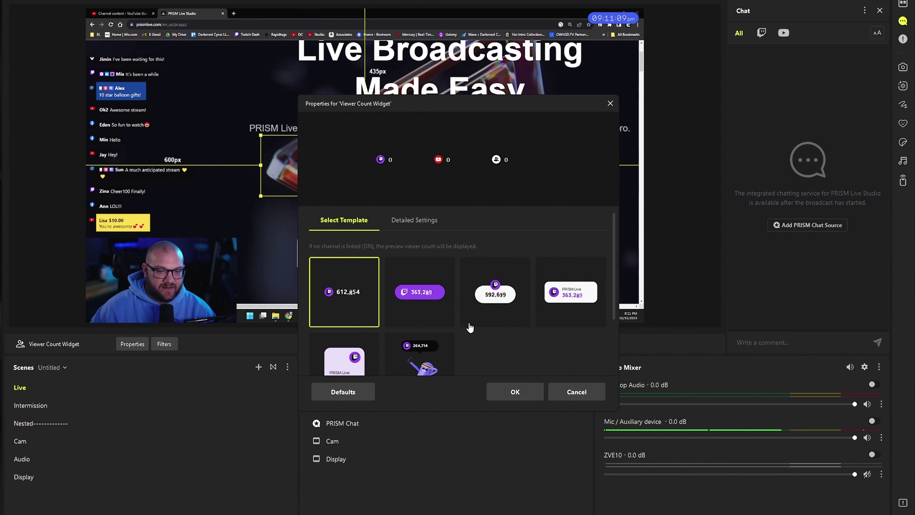
left_click(405, 304)
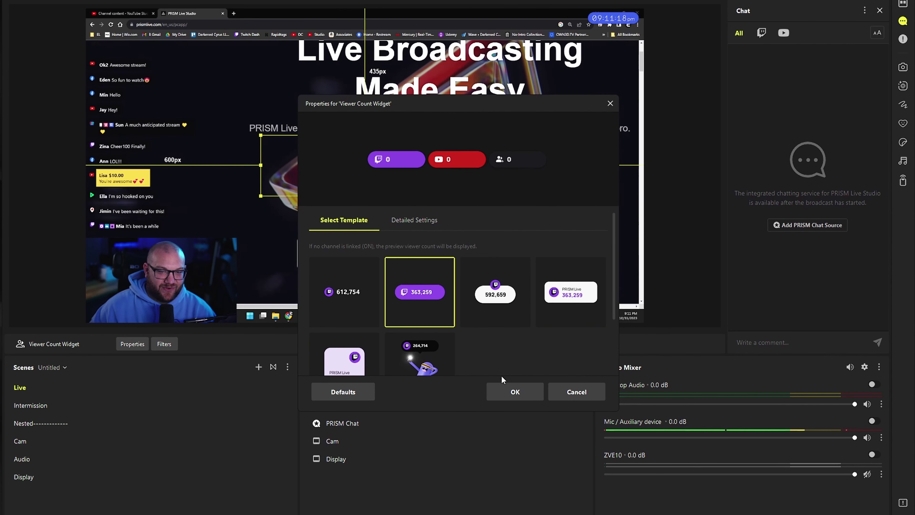
left_click(518, 392)
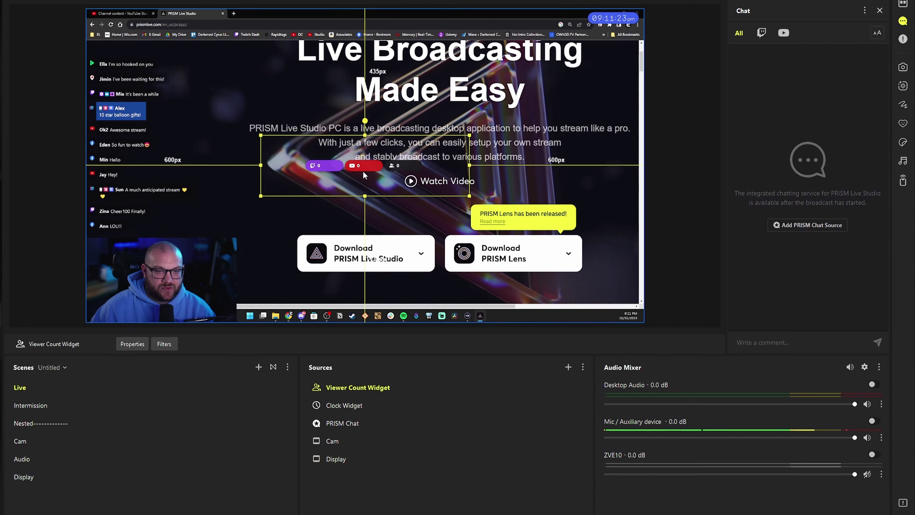
left_click_drag(362, 170, 136, 20)
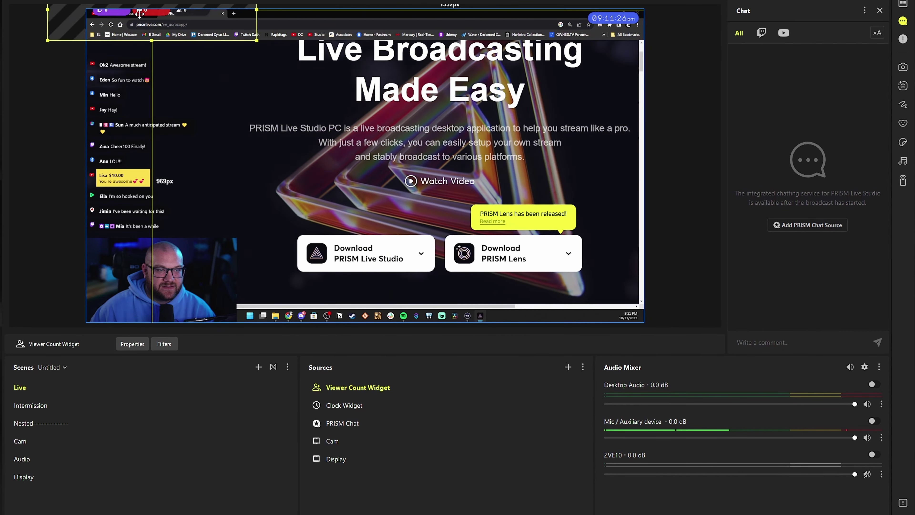
left_click(688, 179)
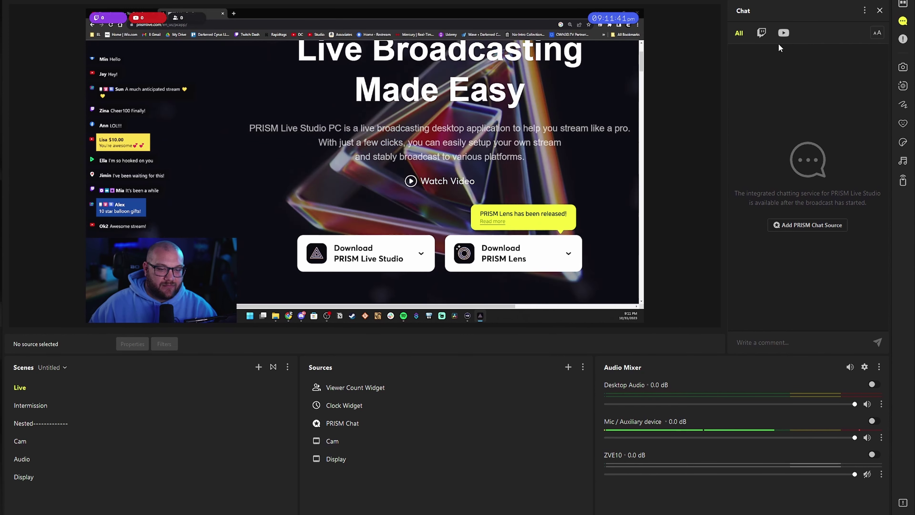
Add a PRISM Chat source to the Intermission scene with the Style 4 theme and font size 20, in the canvas's lower-left corner.
left_click(100, 406)
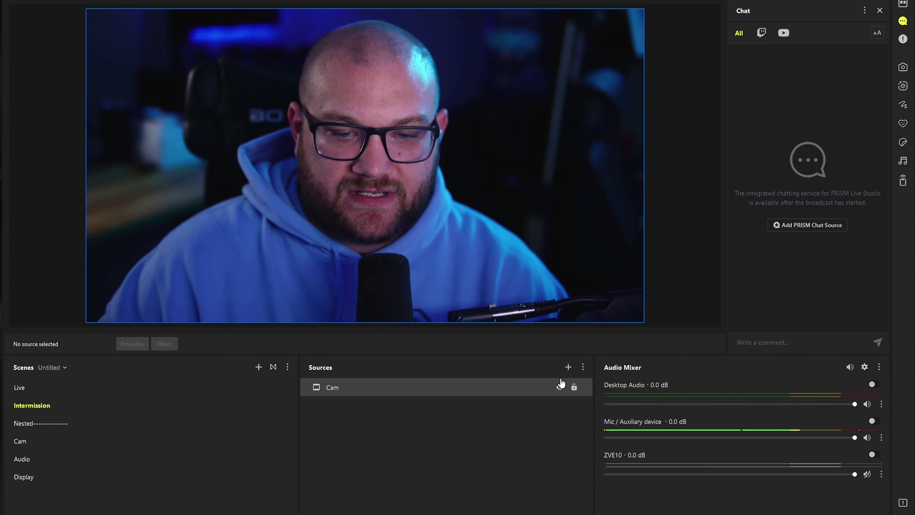
left_click(568, 367)
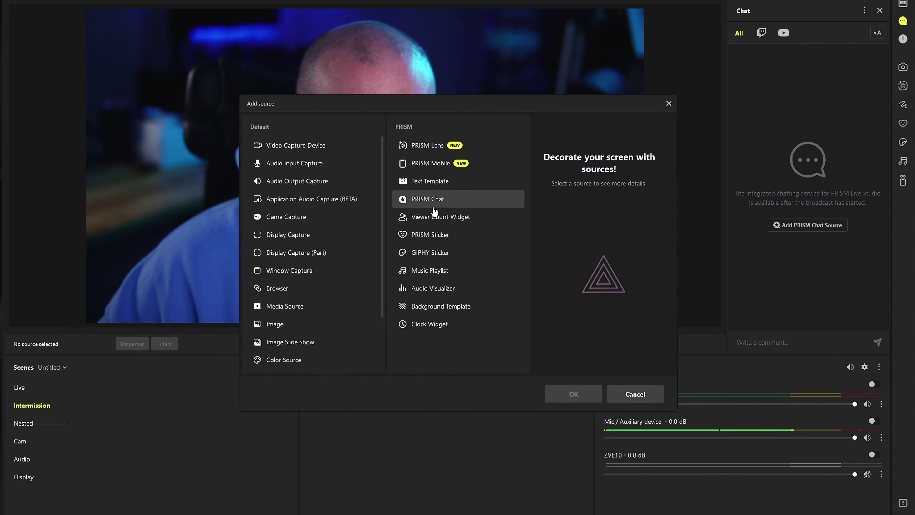
left_click(574, 396)
key("Return")
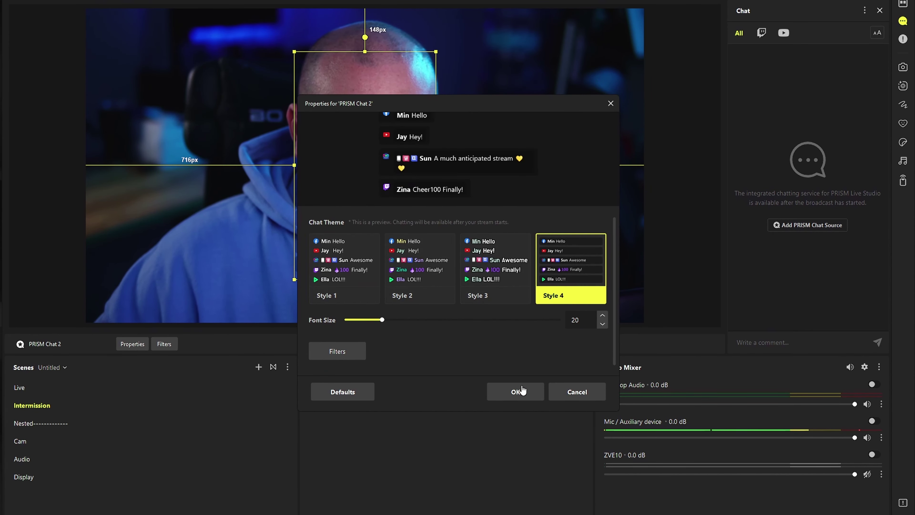
left_click(515, 392)
left_click_drag(397, 185, 188, 228)
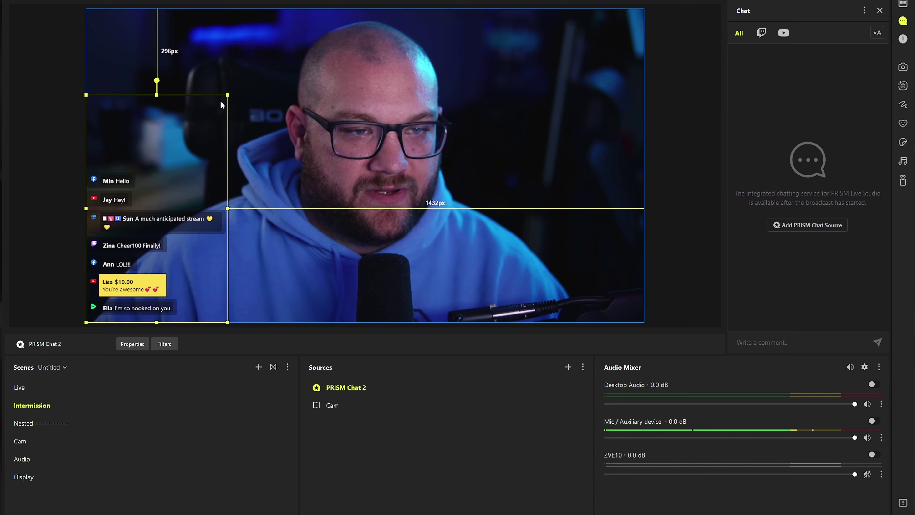
Add a Clock Widget source with the blue rounded template to the Intermission scene and place it in the canvas's upper-right corner.
left_click(568, 367)
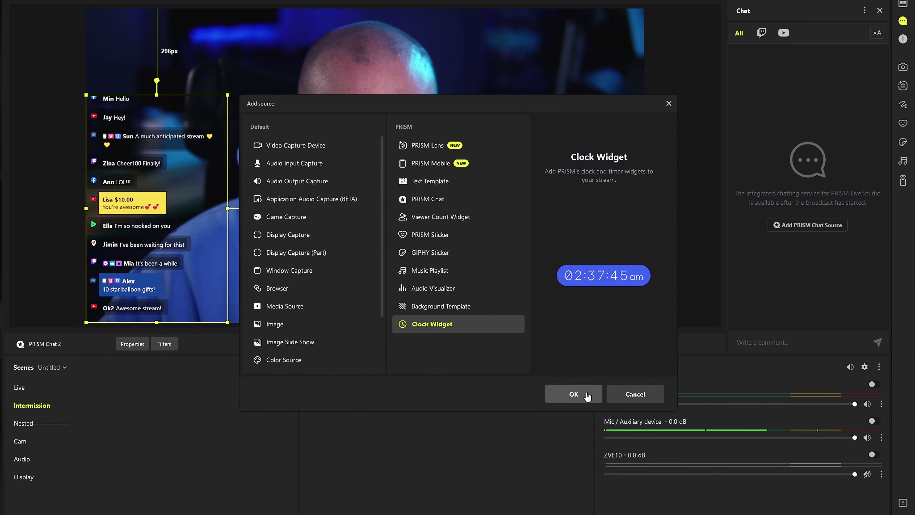
left_click(574, 394)
key("Return")
left_click_drag(305, 185, 551, 40)
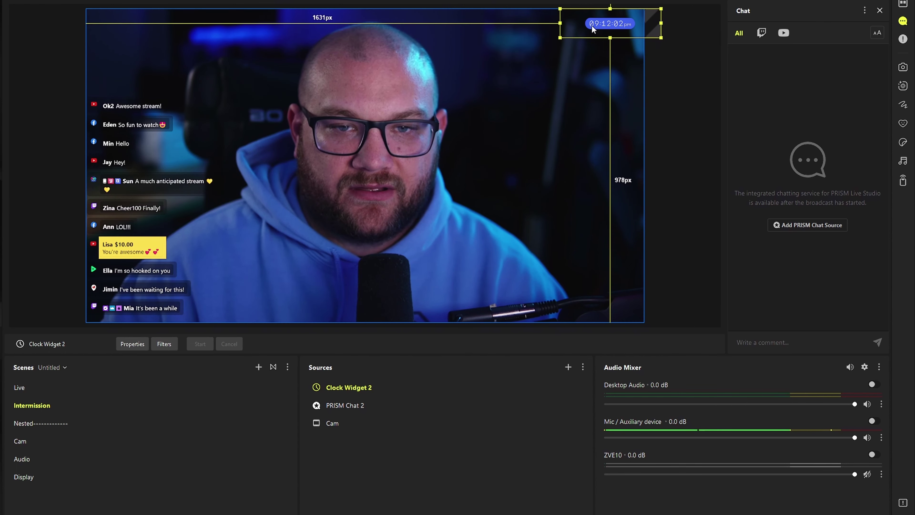
Add a Viewer Count Widget with the solid-coloured pill template to the Intermission scene and place it in the canvas's upper-left corner.
left_click(569, 367)
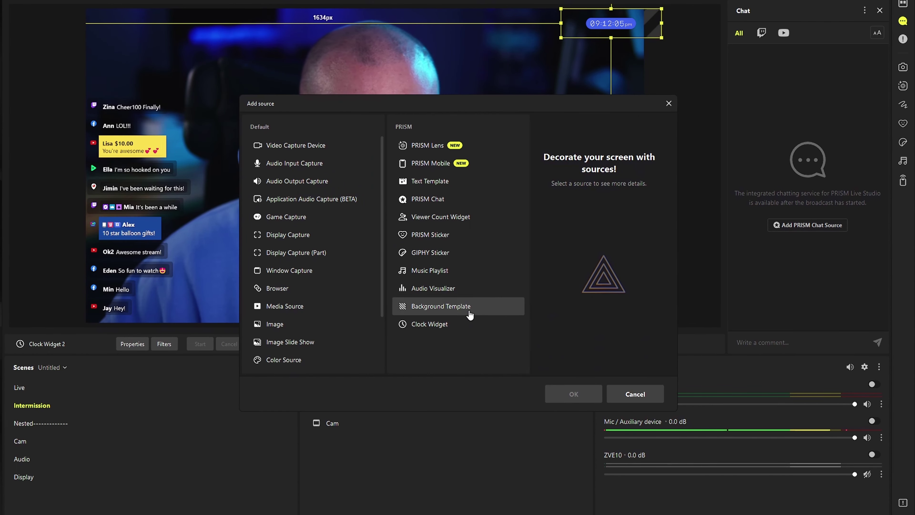
left_click(440, 216)
left_click(573, 394)
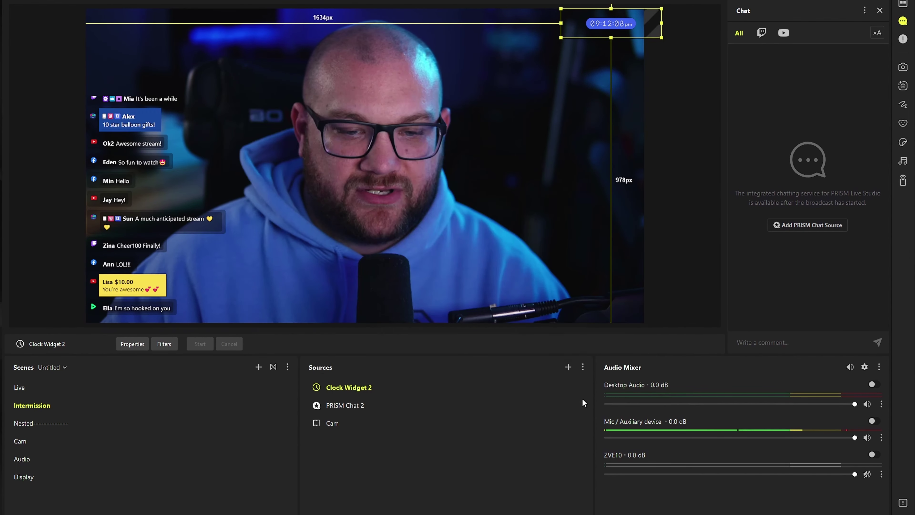
left_click(420, 305)
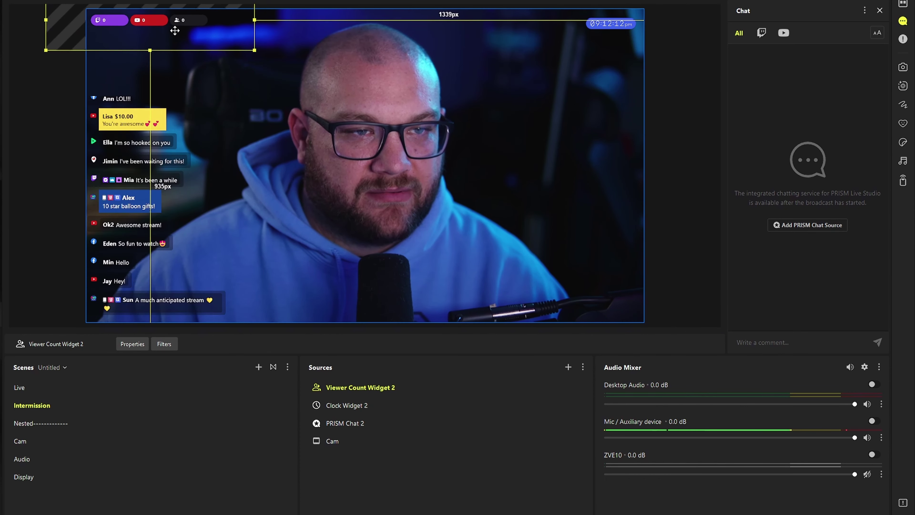
left_click(693, 242)
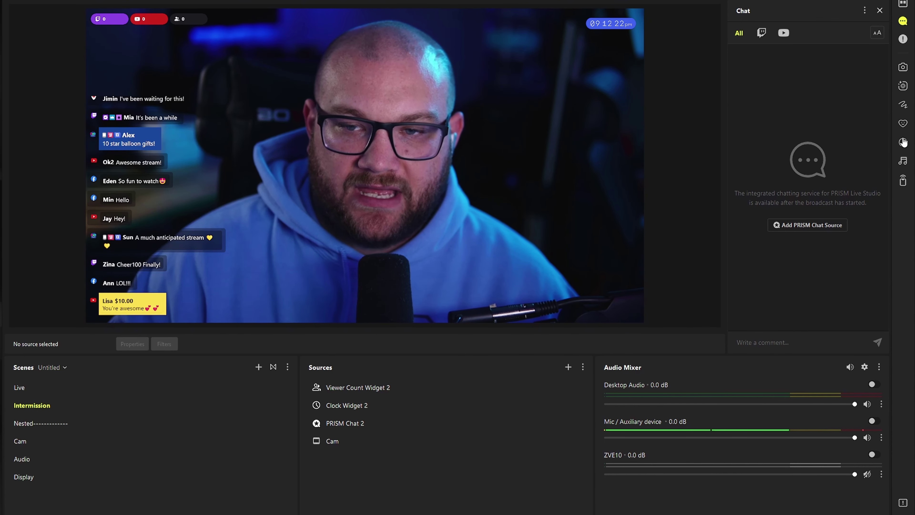
Draw a cyan freehand outline beside the face with the drawing pen, and undo it.
left_click(903, 68)
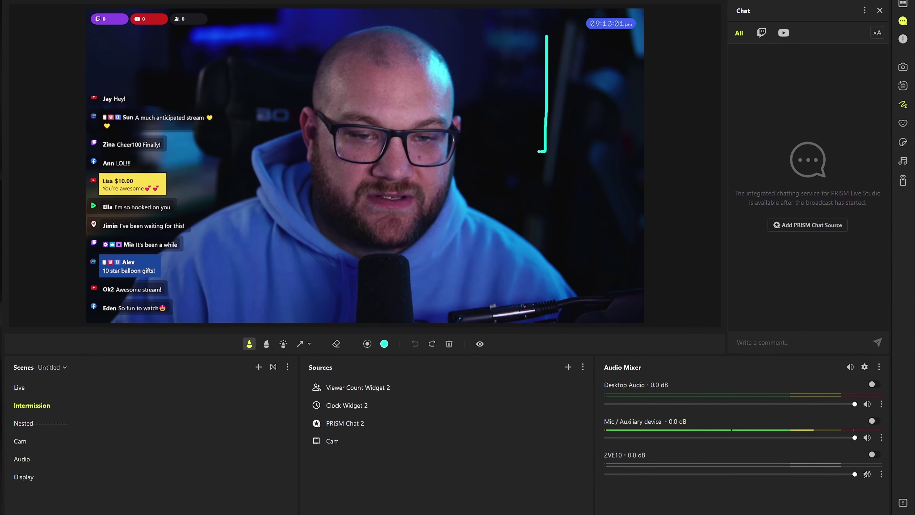
mouse_move(535, 213)
left_mouse_down()
mouse_move(591, 215)
mouse_move(611, 192)
mouse_move(603, 157)
left_mouse_up()
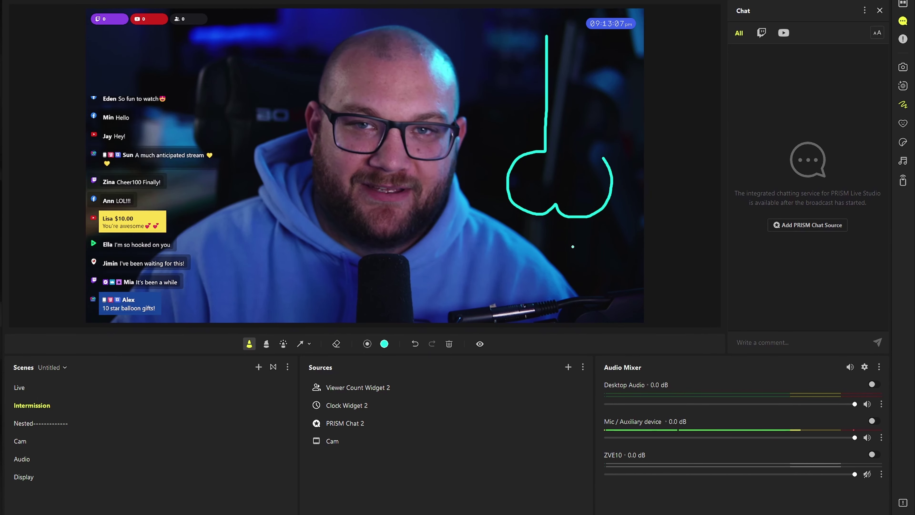
left_click(414, 344)
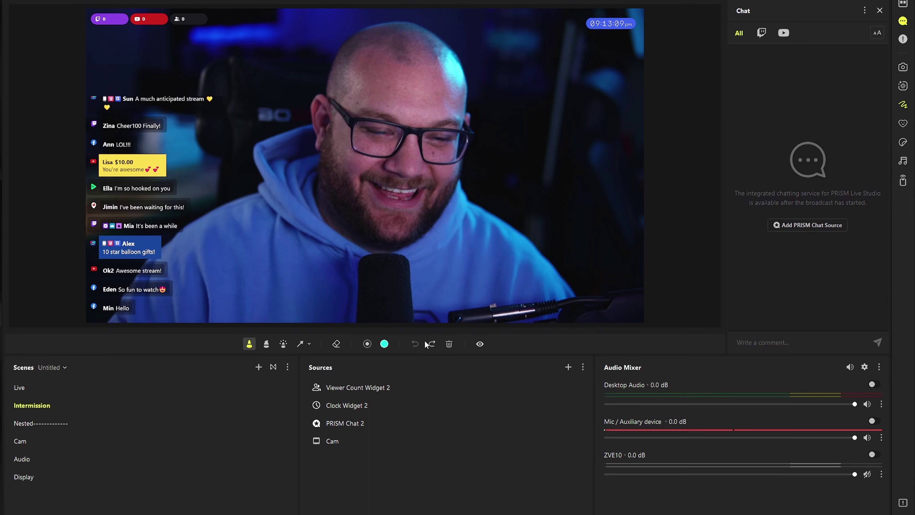
Handwrite "Hi" in cyan beside the head and draw a straight arrow across the face pointing towards it.
left_click_drag(517, 69, 519, 156)
left_click_drag(522, 128, 543, 126)
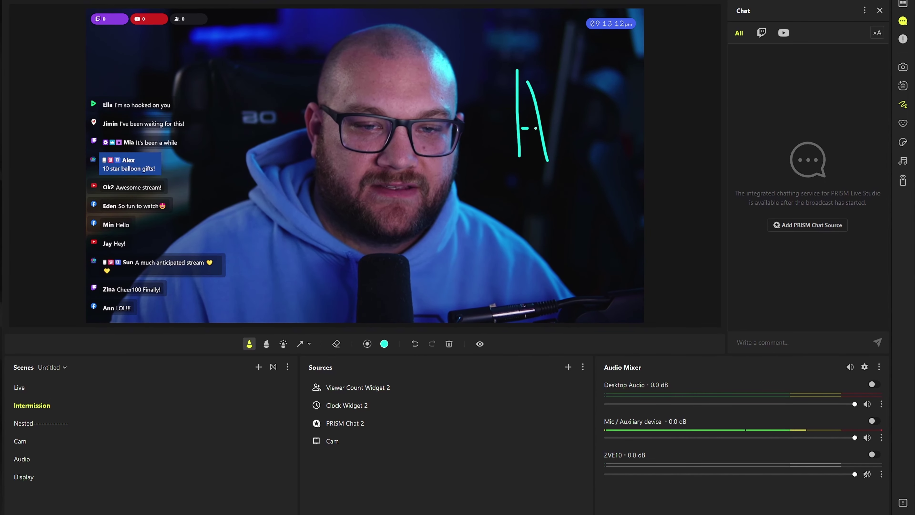
left_click_drag(527, 81, 548, 160)
left_click_drag(566, 129, 575, 148)
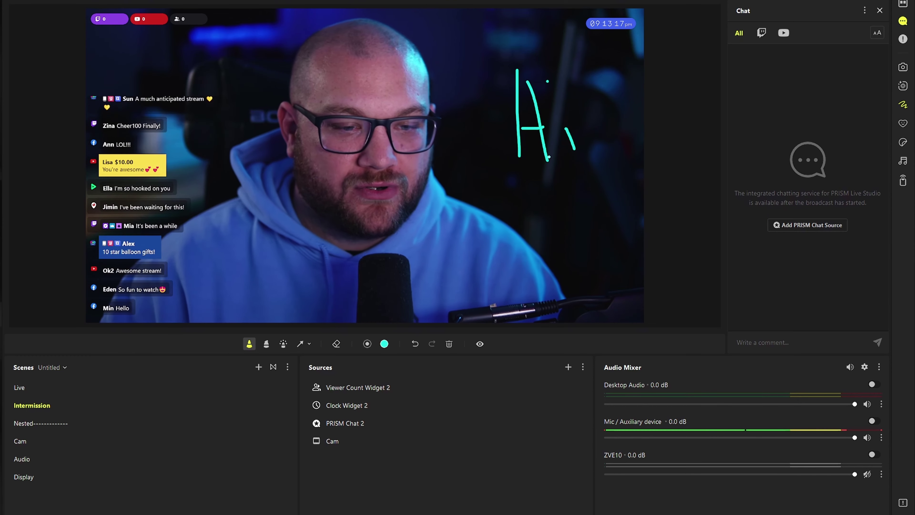
left_click_drag(431, 119, 501, 70)
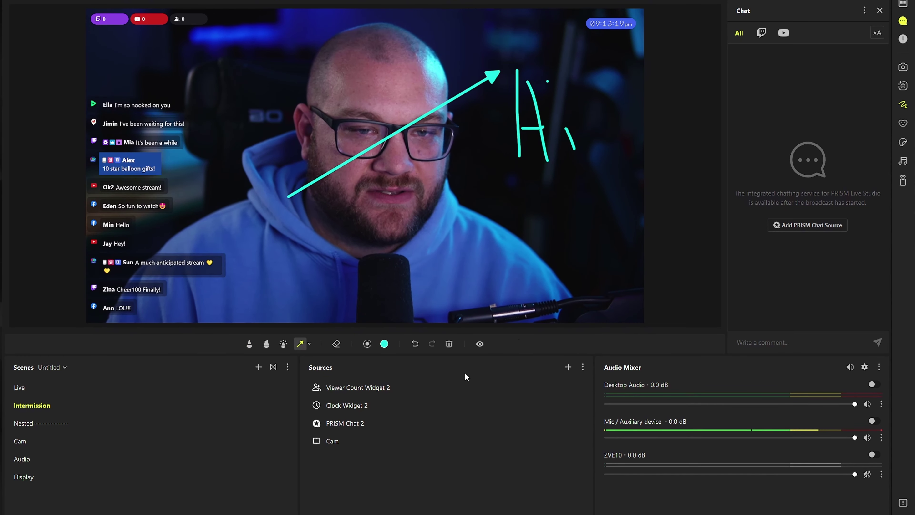
Scribble over the camera image with the glow pen and the highlighter in cyan.
left_click(284, 343)
mouse_move(292, 275)
left_mouse_down()
mouse_move(381, 201)
mouse_move(416, 190)
left_mouse_up()
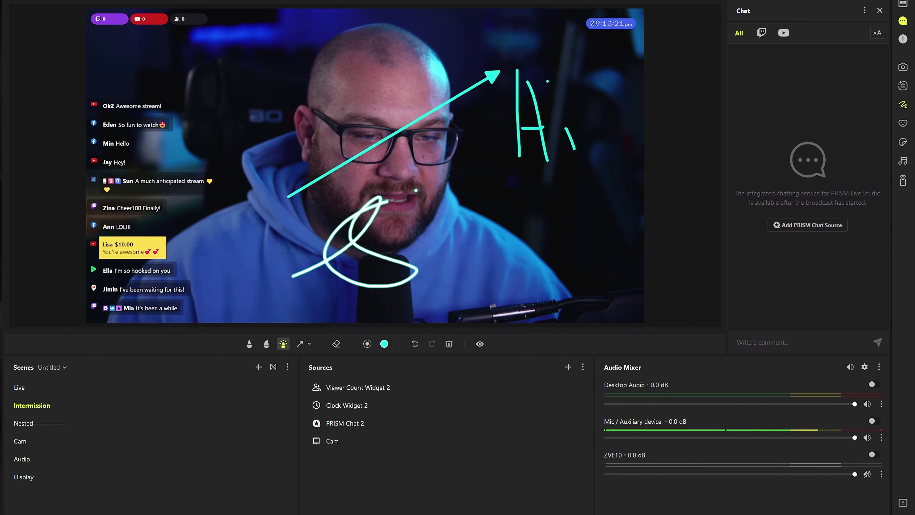
mouse_move(360, 135)
left_mouse_down()
mouse_move(326, 216)
mouse_move(346, 116)
mouse_move(438, 217)
left_mouse_up()
left_click(267, 344)
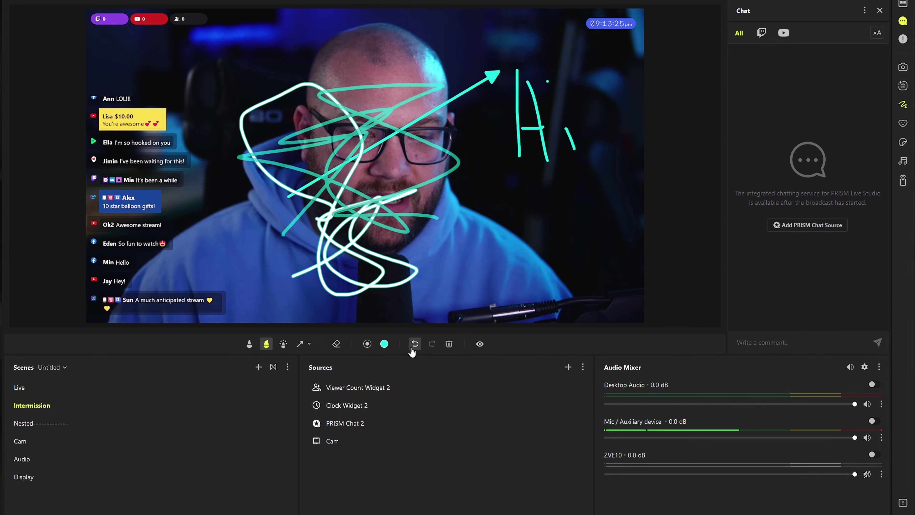
Scribble thick red highlighter strokes over the camera image, and clear all drawings before leaving drawing mode.
left_click(384, 343)
left_click(353, 375)
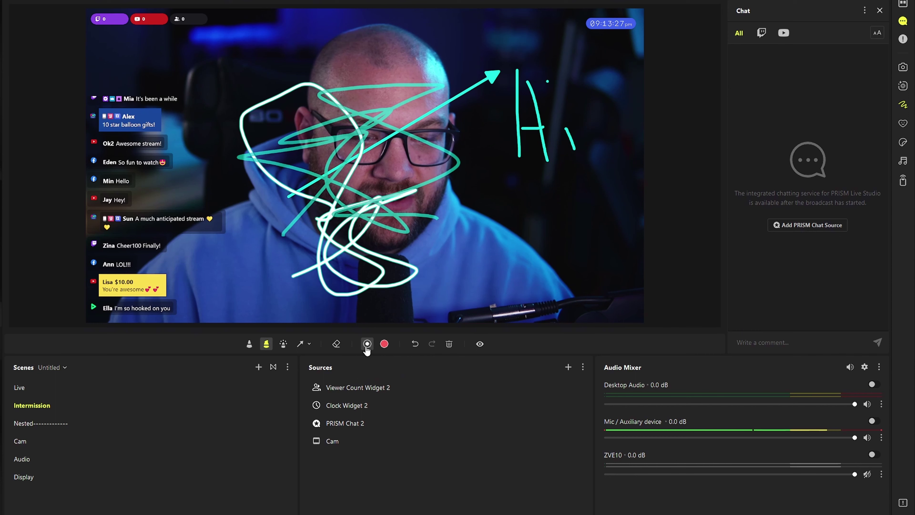
left_click(367, 344)
left_click(389, 364)
left_click_drag(400, 254, 537, 319)
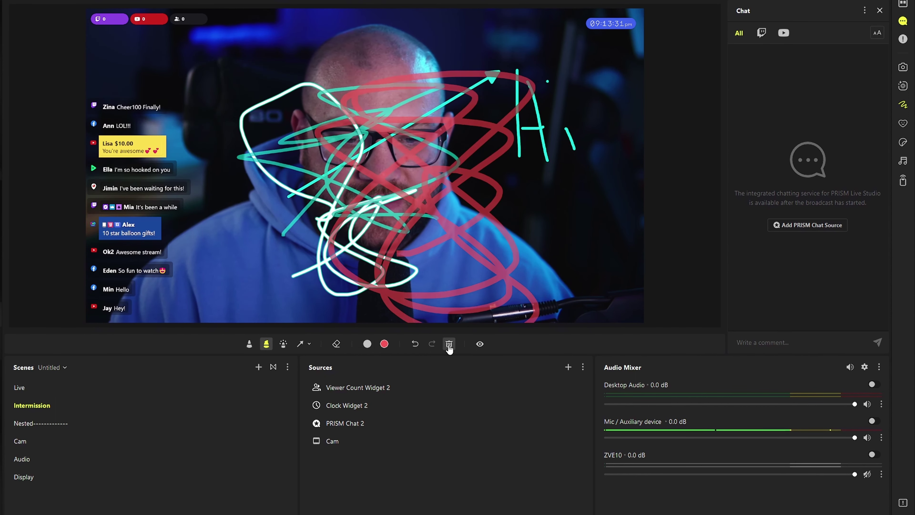
left_click(449, 344)
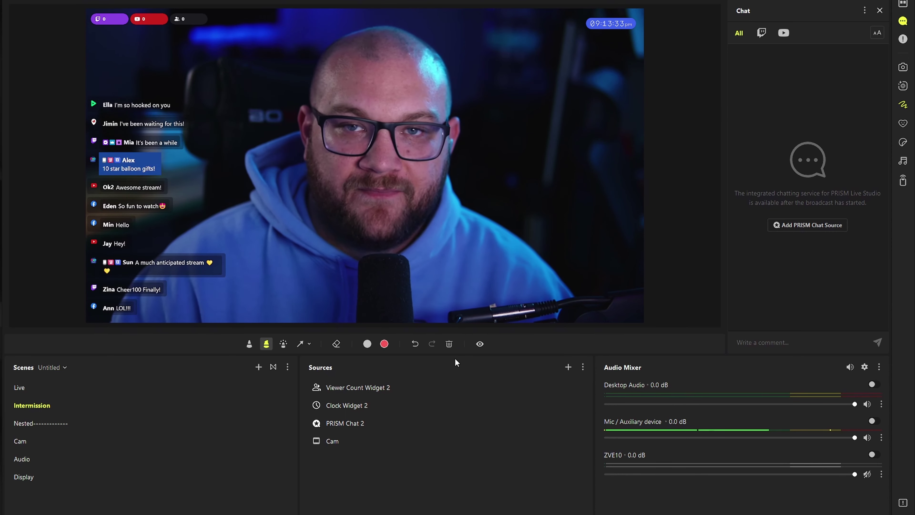
left_click(903, 105)
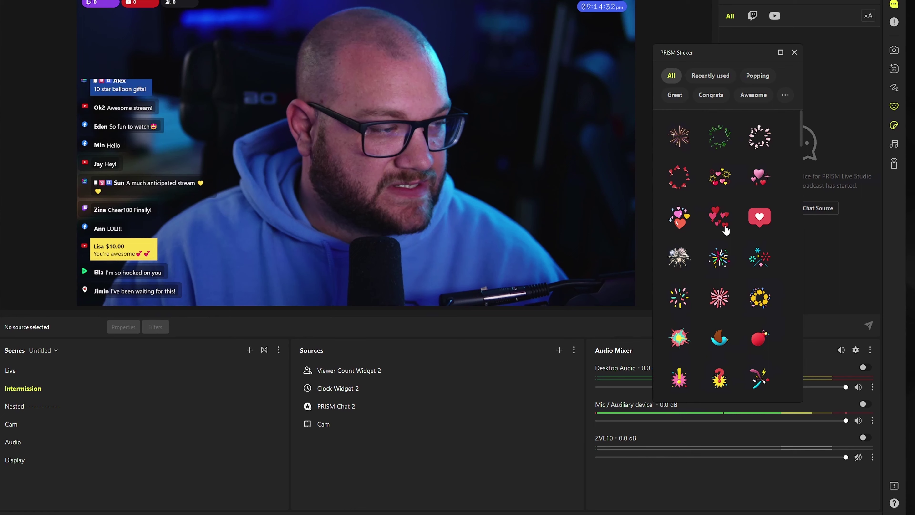
Try the red circular burst PRISM Sticker over the face in the Intermission scene, and delete it.
left_click(685, 176)
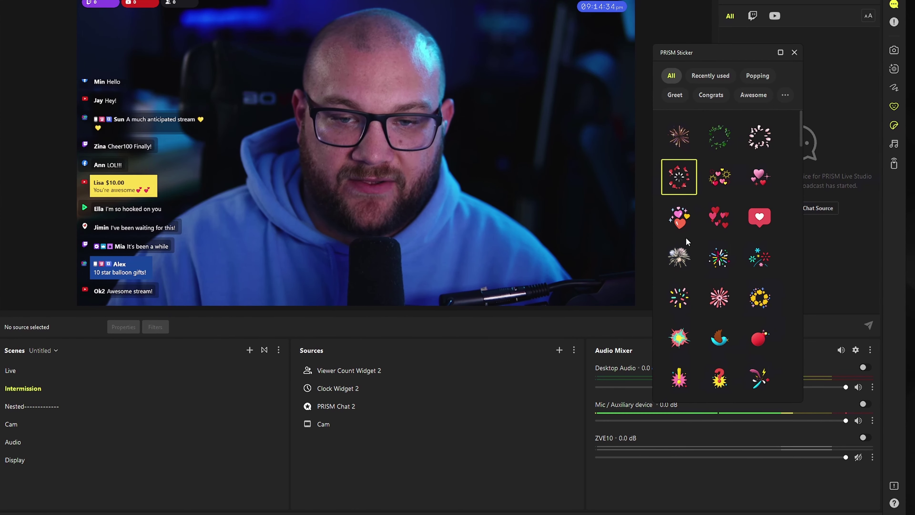
left_click(690, 176)
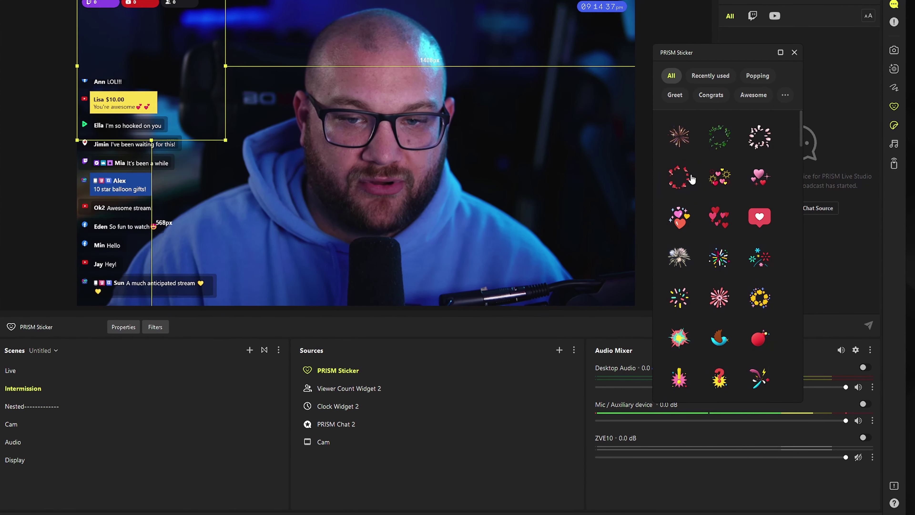
left_click_drag(215, 125, 411, 191)
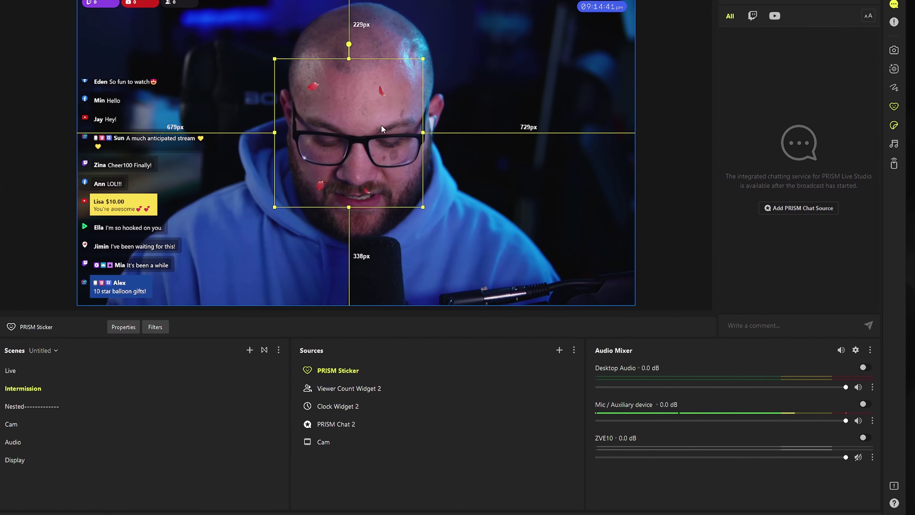
key("Delete")
left_click(414, 265)
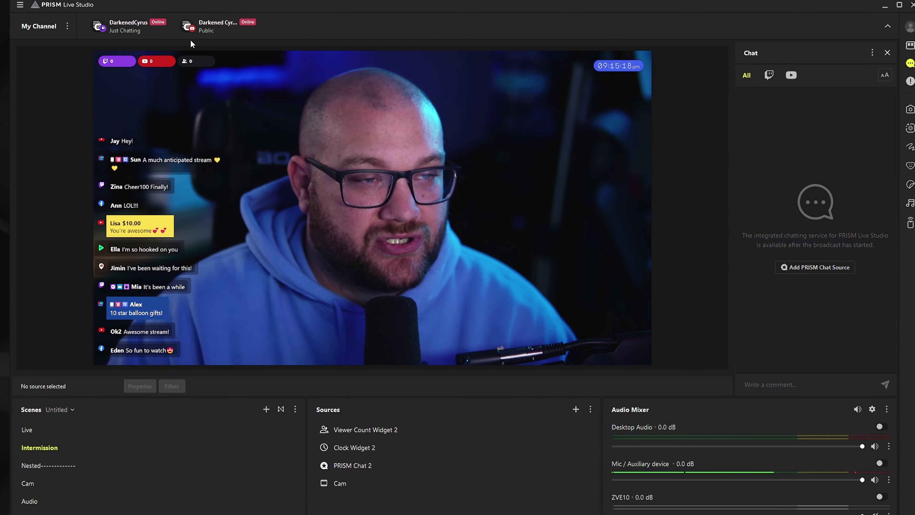
Open the Add Channel window to examine the streaming platforms that can be connected.
left_click(68, 26)
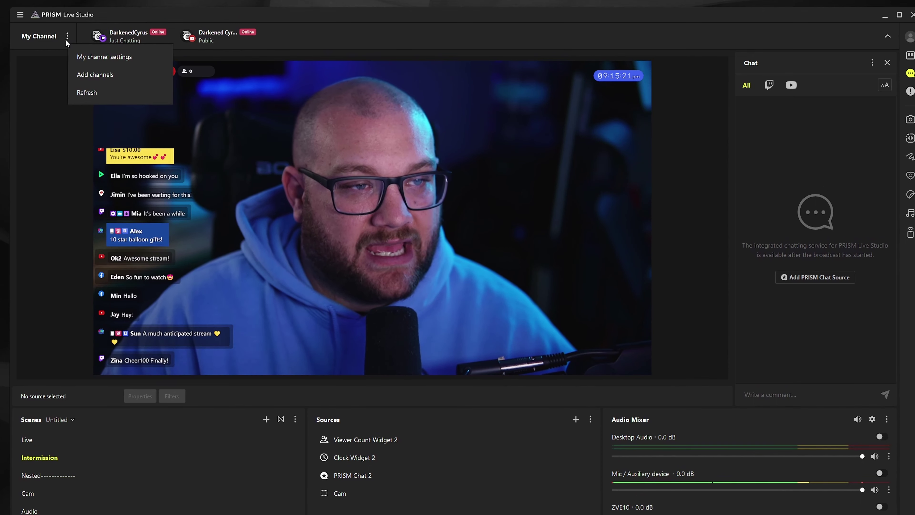
left_click(95, 75)
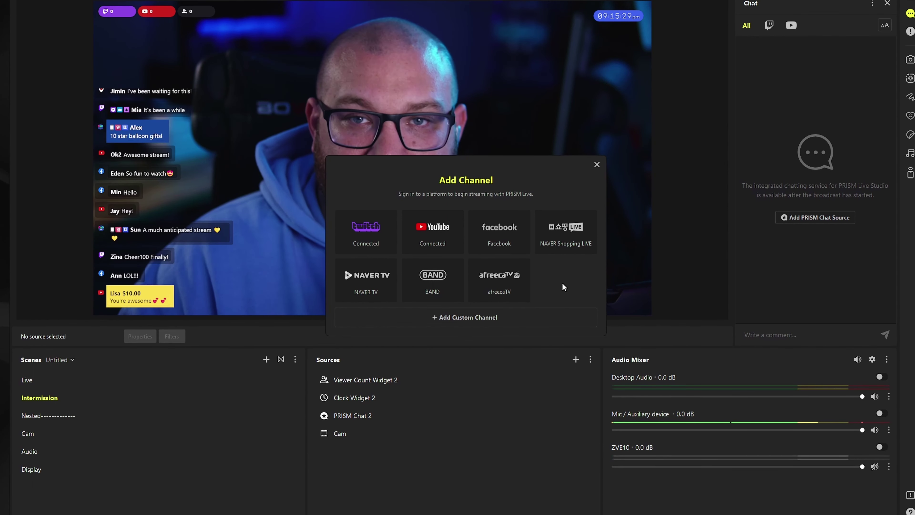
Open the custom channel option, and review and accept the Twitch live information from title and category down to content classification.
left_click(547, 317)
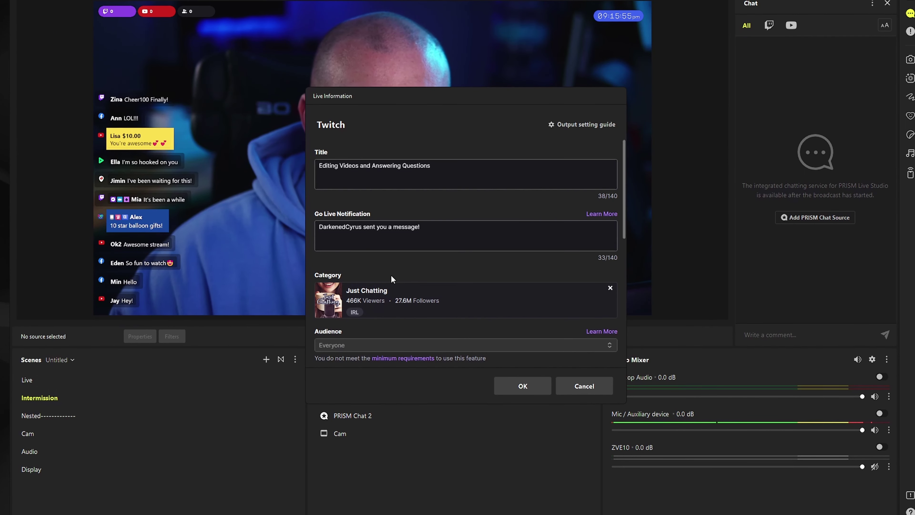
scroll(359, 275, "down", 6)
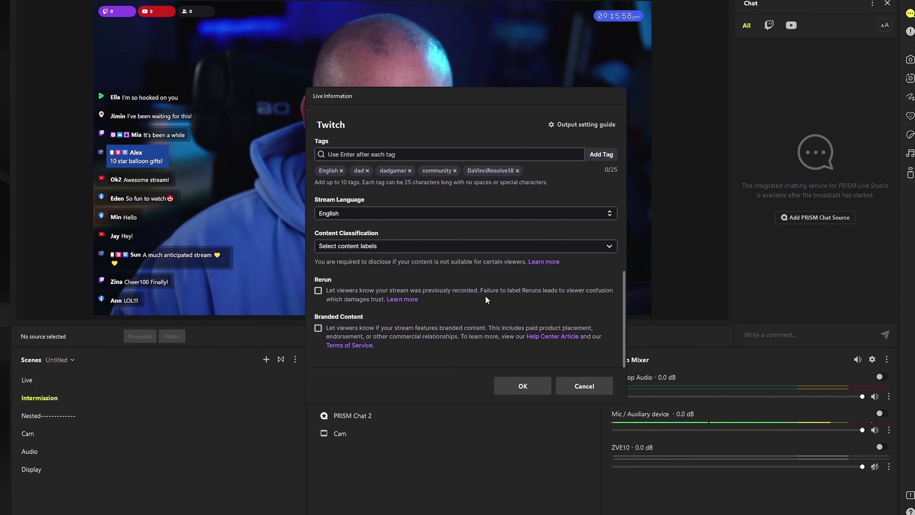
scroll(485, 300, "up", 6)
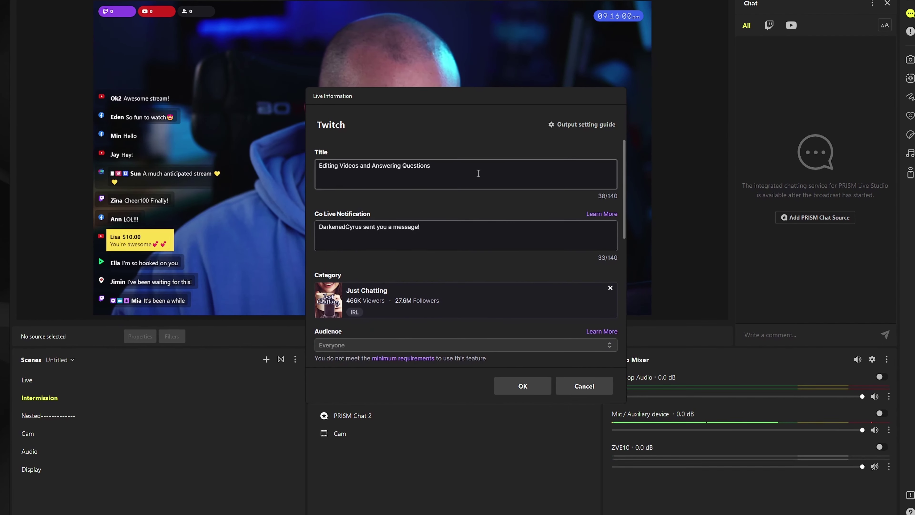
left_click(539, 387)
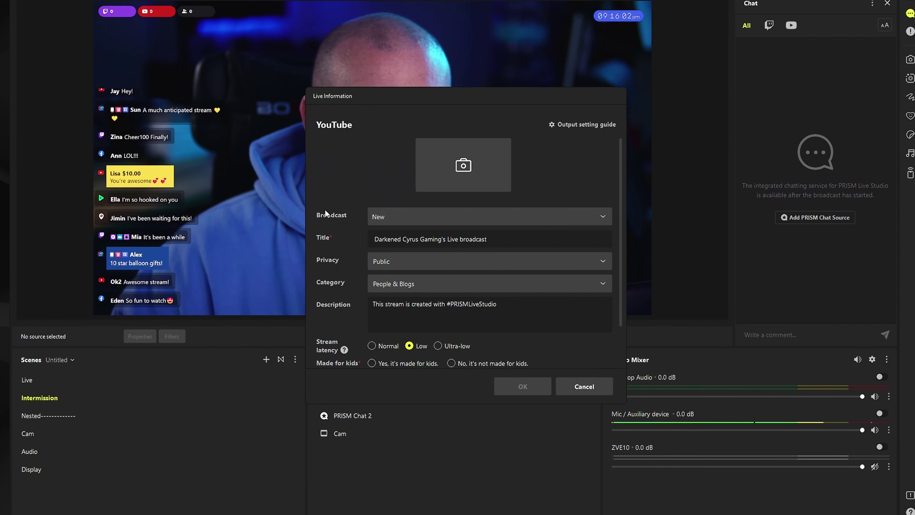
Take a photo with the Cam Link Pro HDMI-4 camera and accept its full-frame crop as the YouTube broadcast's main image.
scroll(348, 231, "down", 1)
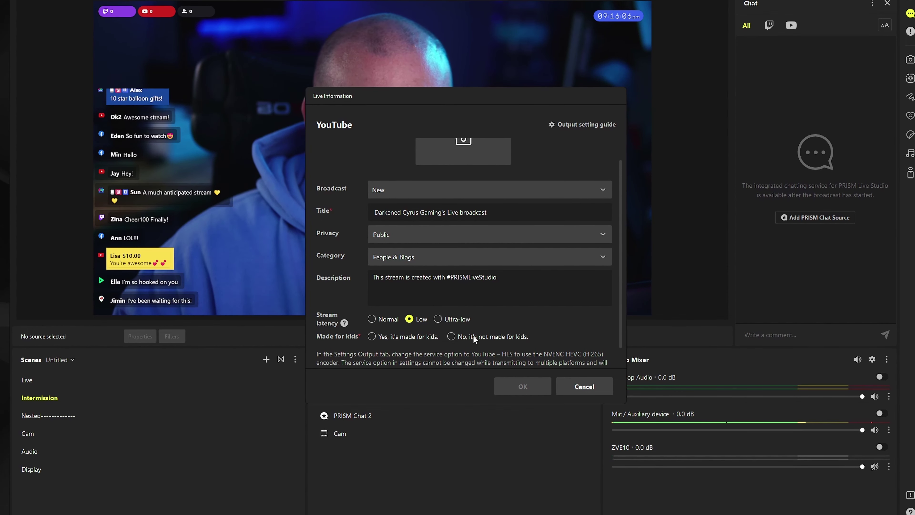
scroll(428, 289, "up", 1)
mouse_move(497, 149)
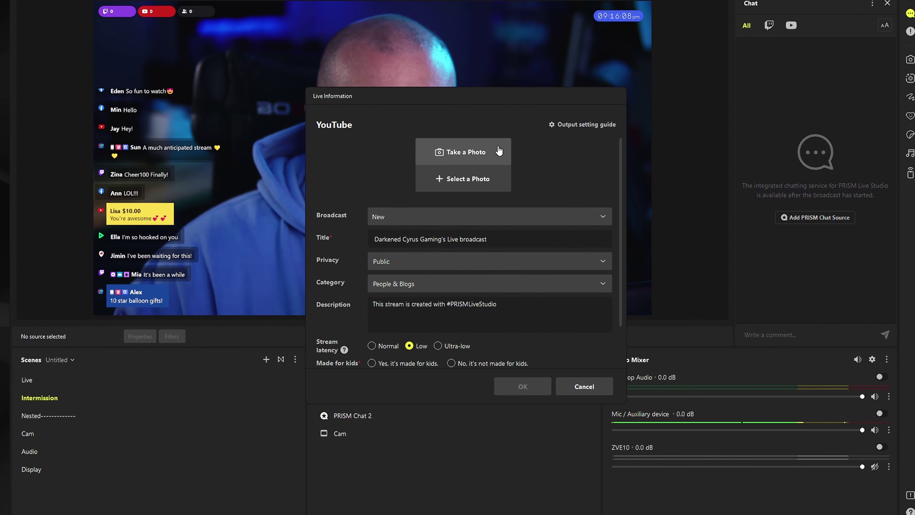
left_click(470, 164)
left_click(514, 301)
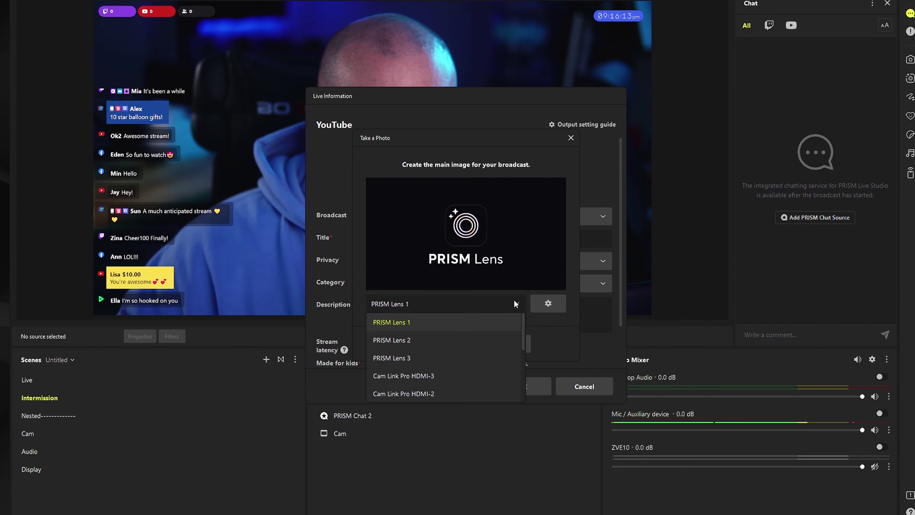
scroll(443, 361, "down", 1)
left_click(437, 365)
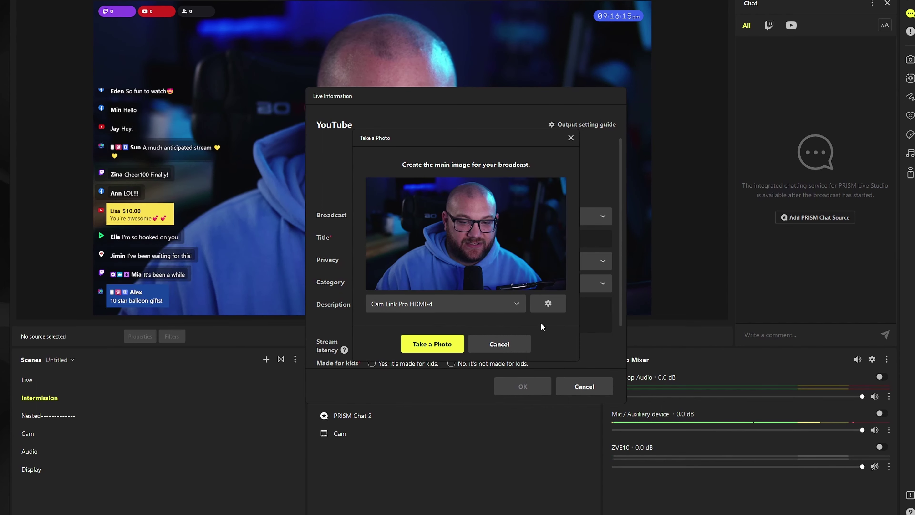
left_click(445, 344)
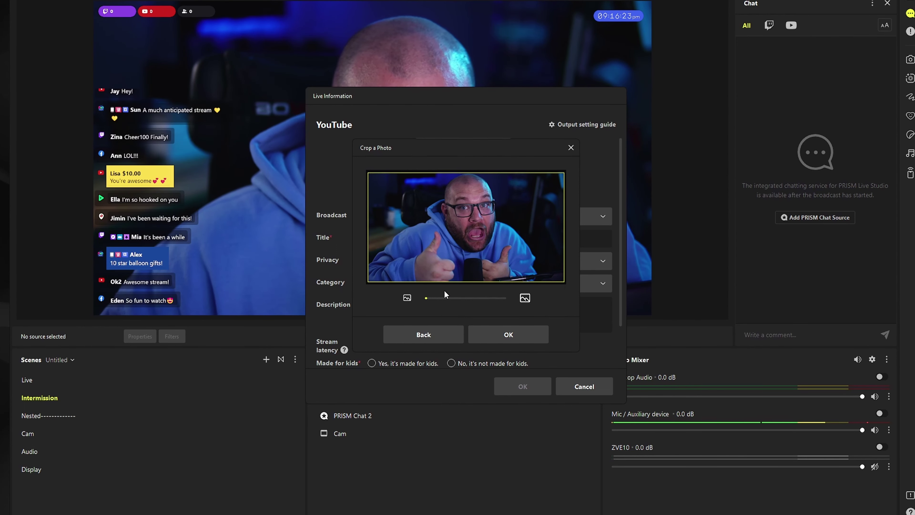
left_click(508, 334)
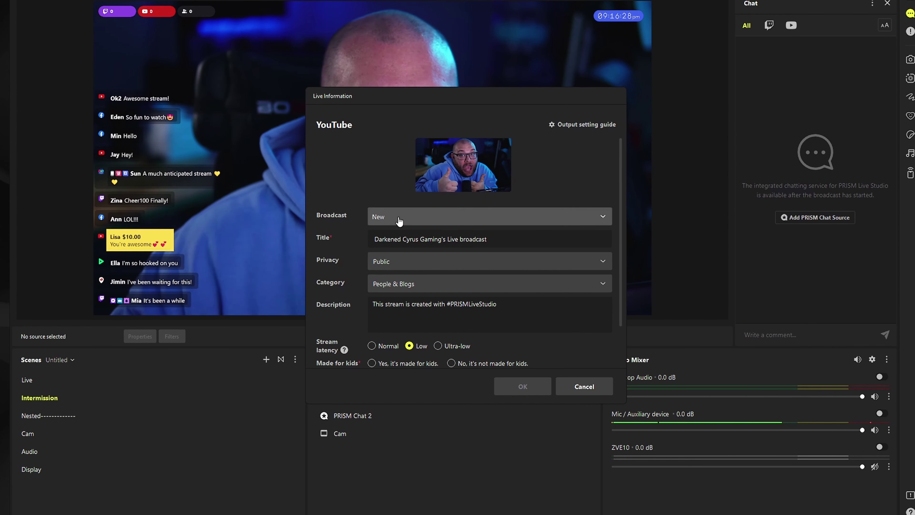
Check the scheduled broadcasts offered for YouTube, and cancel the YouTube live information.
left_click(423, 215)
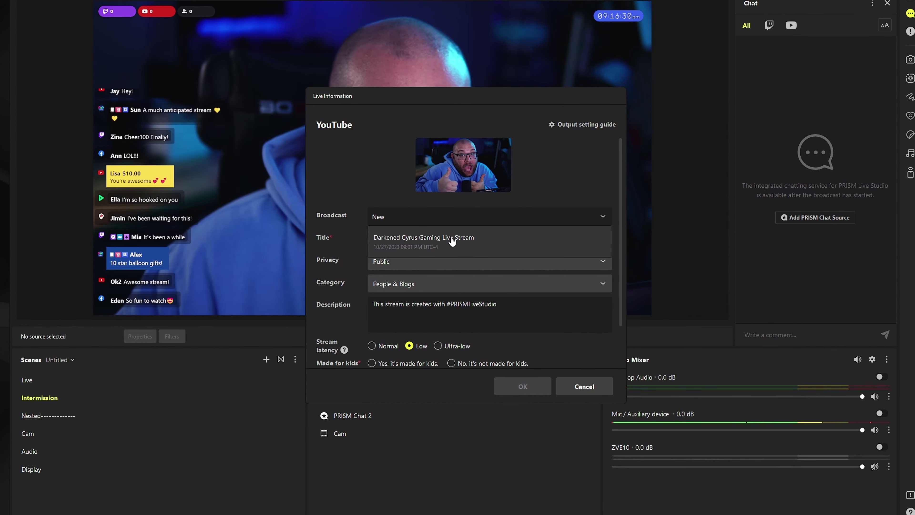
left_click(412, 244)
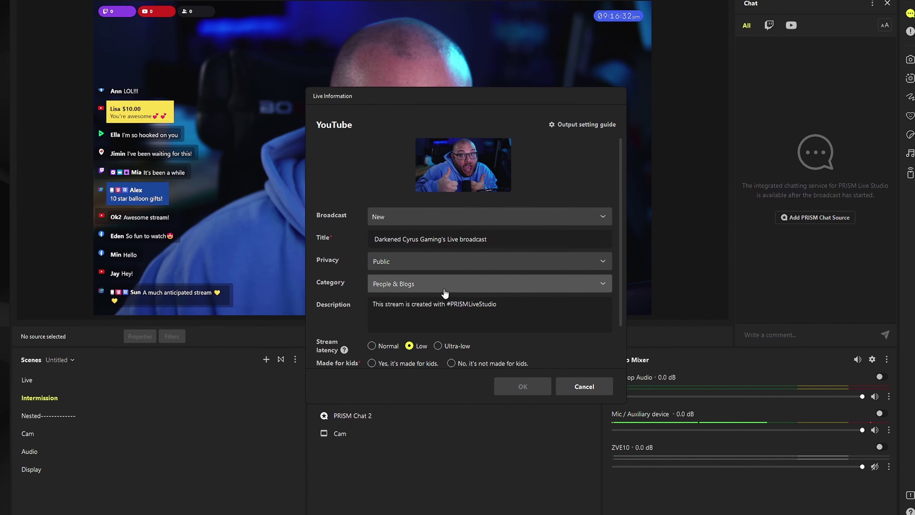
left_click(587, 388)
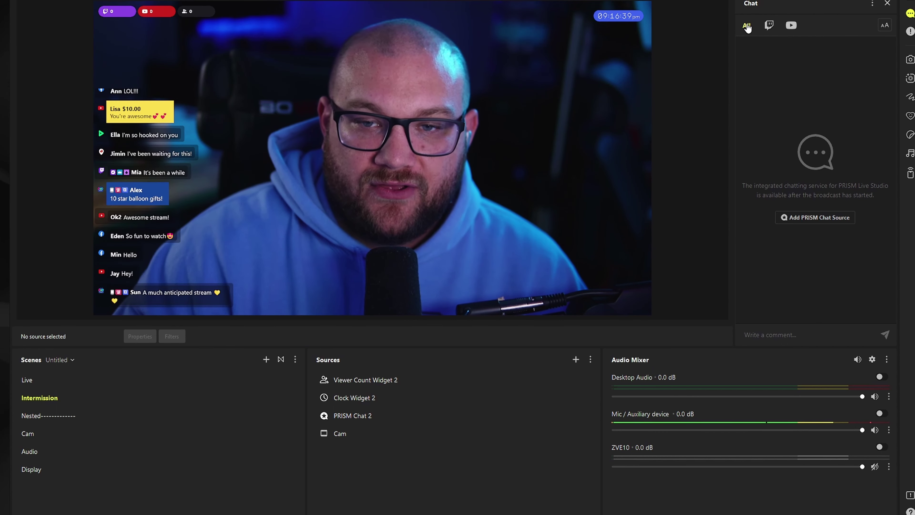
Show the Twitch stream chat, postponing the password update, and browse the channel's Rewards & Challenges.
left_click(770, 25)
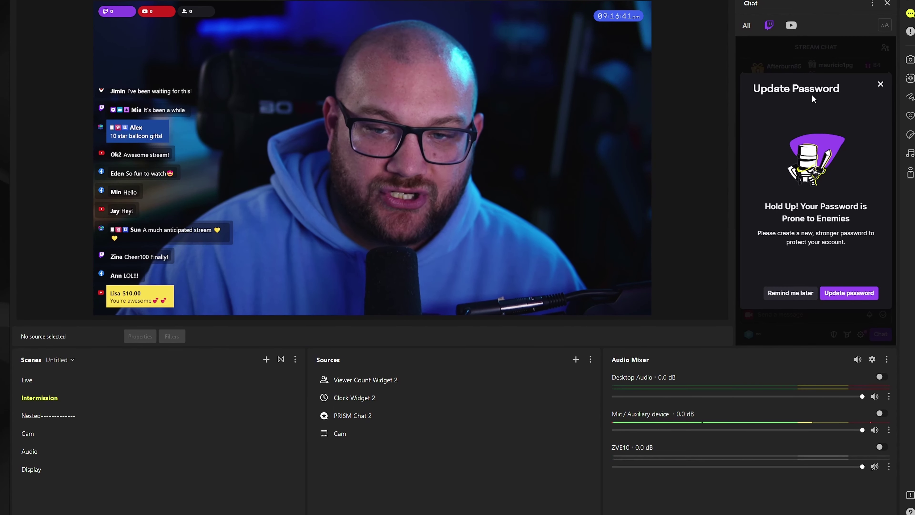
left_click(790, 292)
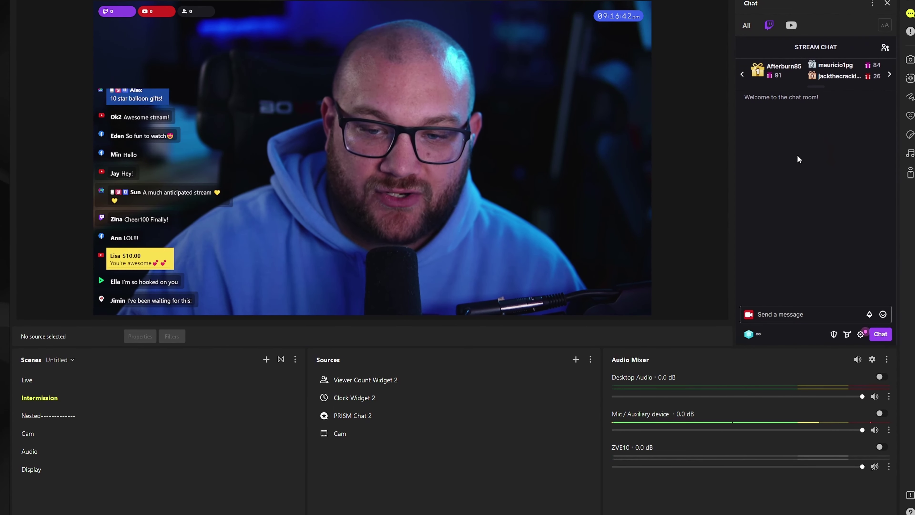
left_click(754, 334)
left_click(814, 307)
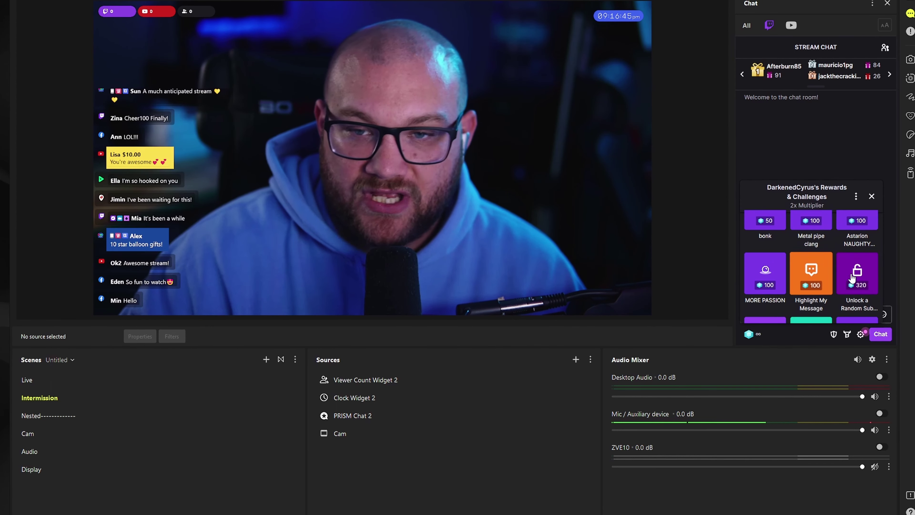
Show the YouTube chat and check the chat dock's Detach option without using it.
left_click(792, 25)
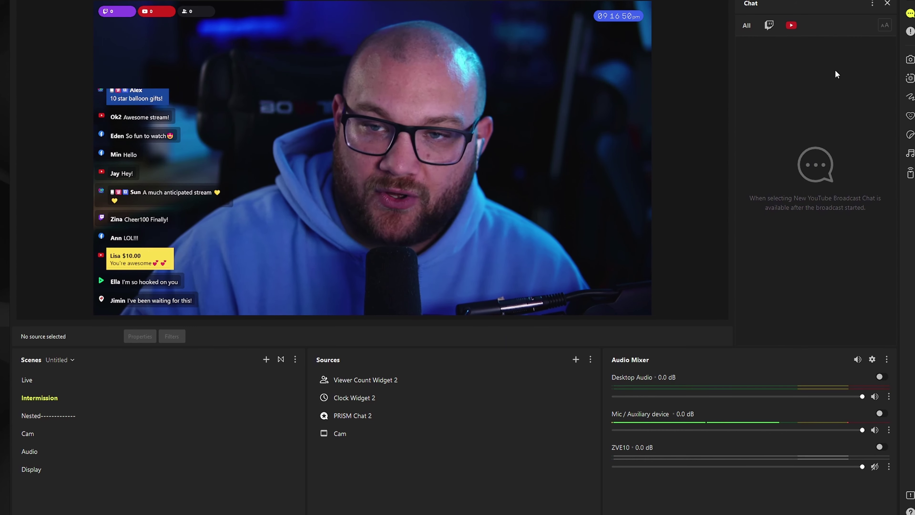
left_click(872, 3)
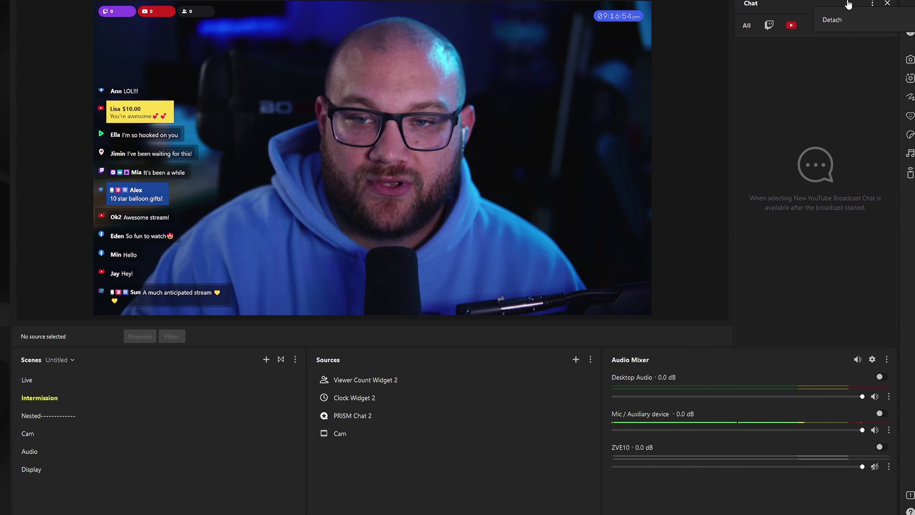
left_click(811, 80)
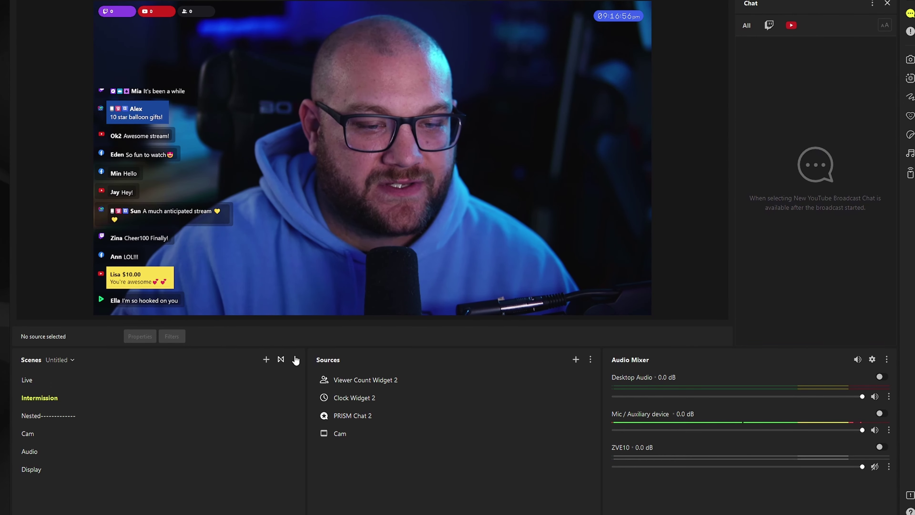
Try resizing the docks below the preview, and examine the General settings from Language down to Studio Mode.
left_click_drag(339, 351, 452, 391)
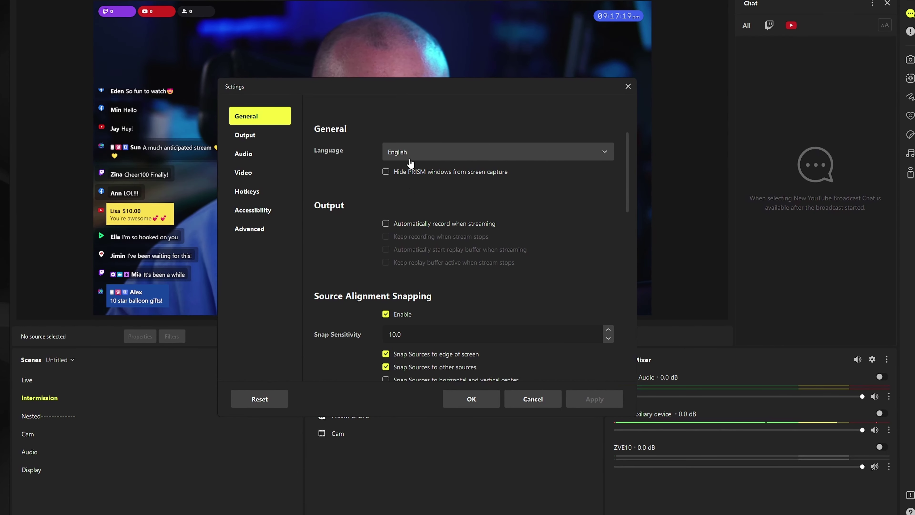
scroll(347, 205, "down", 1)
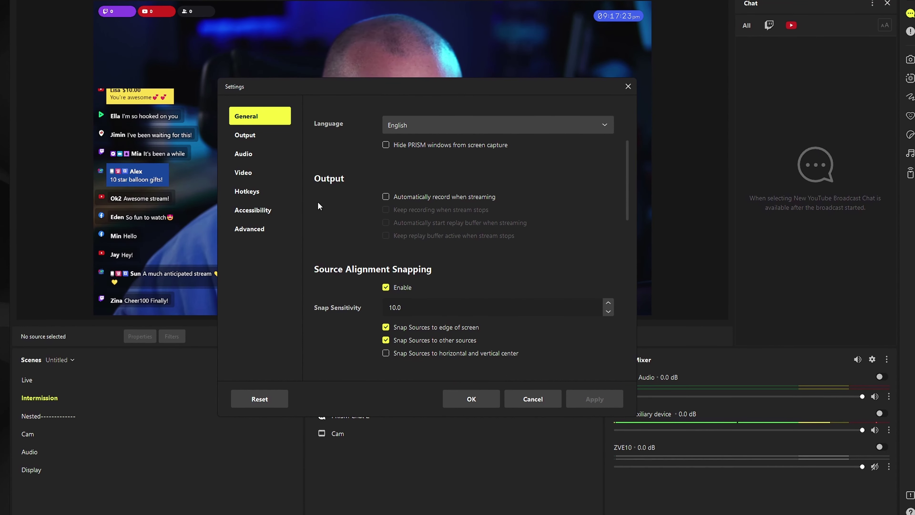
scroll(323, 208, "down", 4)
scroll(337, 256, "down", 7)
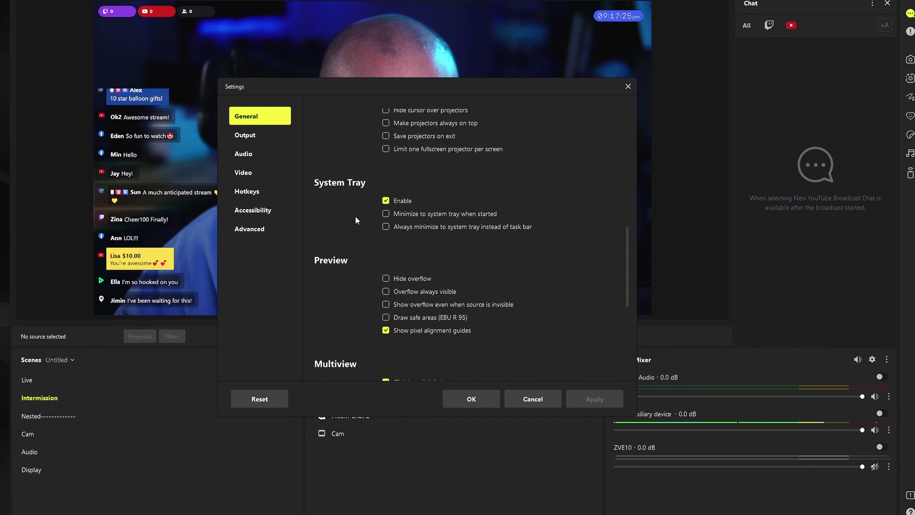
scroll(367, 276, "down", 2)
scroll(356, 276, "down", 2)
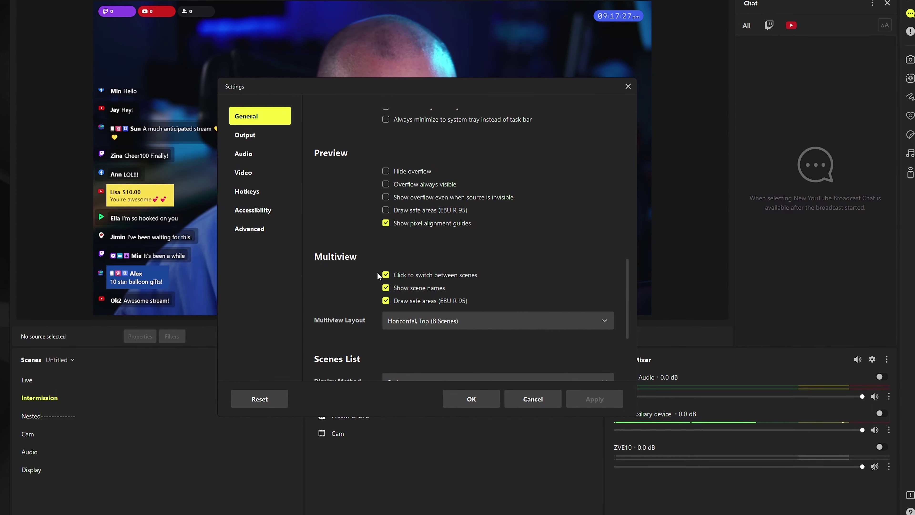
scroll(373, 285, "down", 4)
scroll(365, 225, "down", 1)
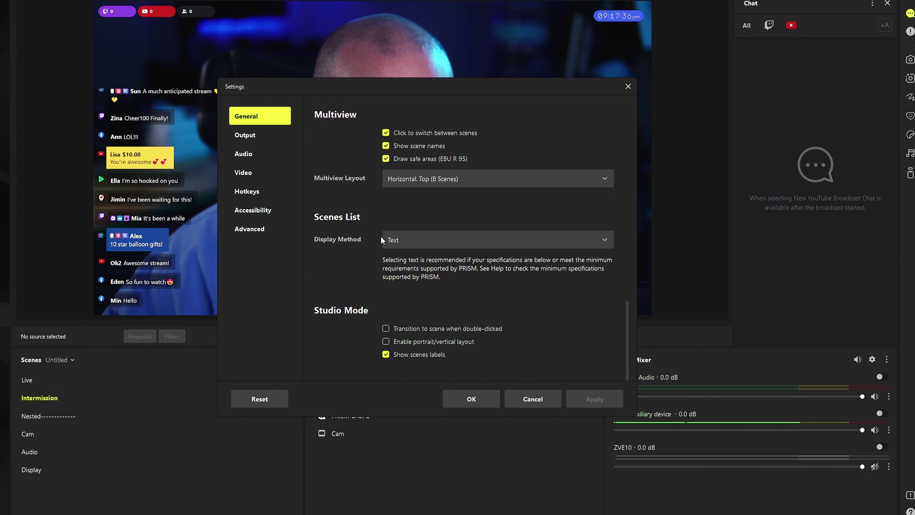
Apply the Real-time screen display method to the scenes list, and move the Settings window aside to uncover the scene previews.
left_click(436, 240)
left_click(437, 258)
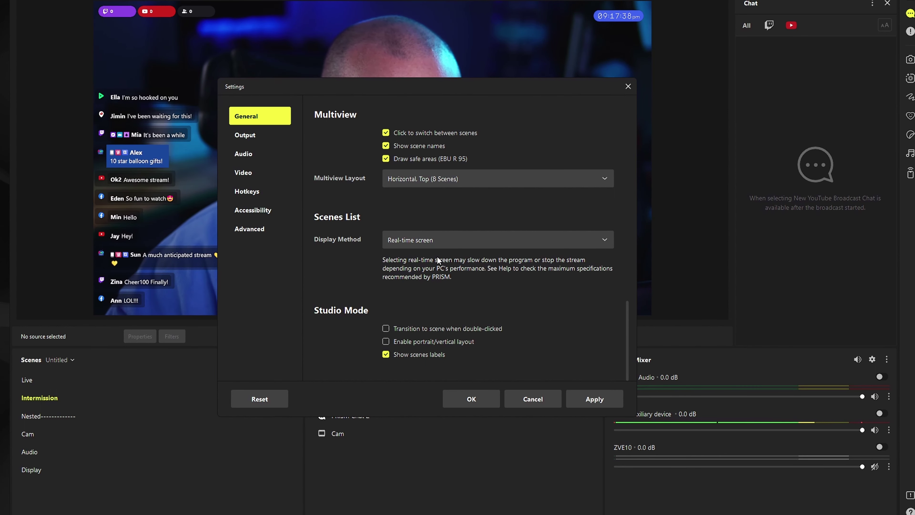
left_click(593, 398)
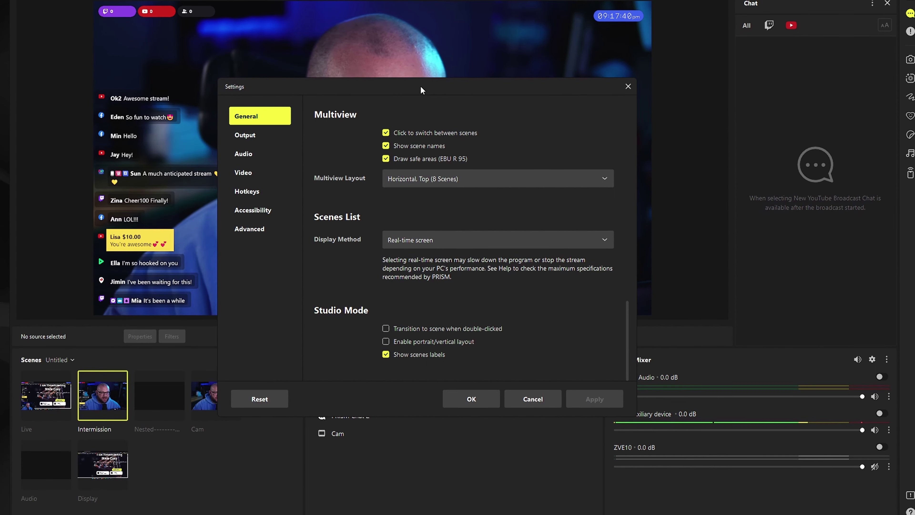
left_click_drag(422, 90, 598, 90)
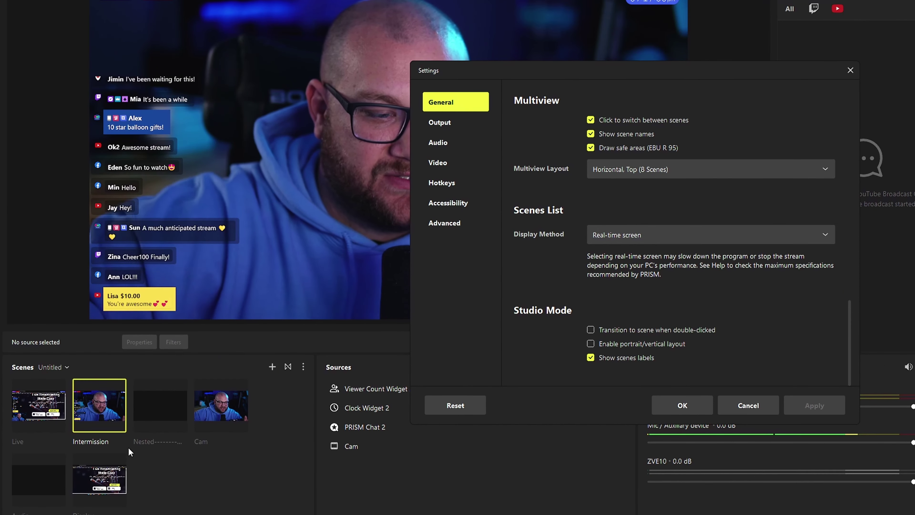
Set the scenes list's display method to Thumbnail (5sec) and apply it.
left_click(762, 234)
left_click(632, 276)
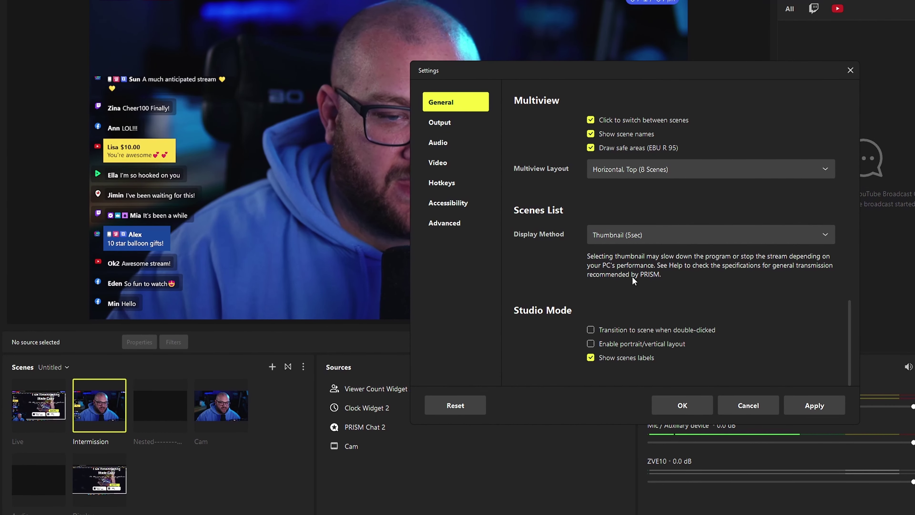
left_click(825, 404)
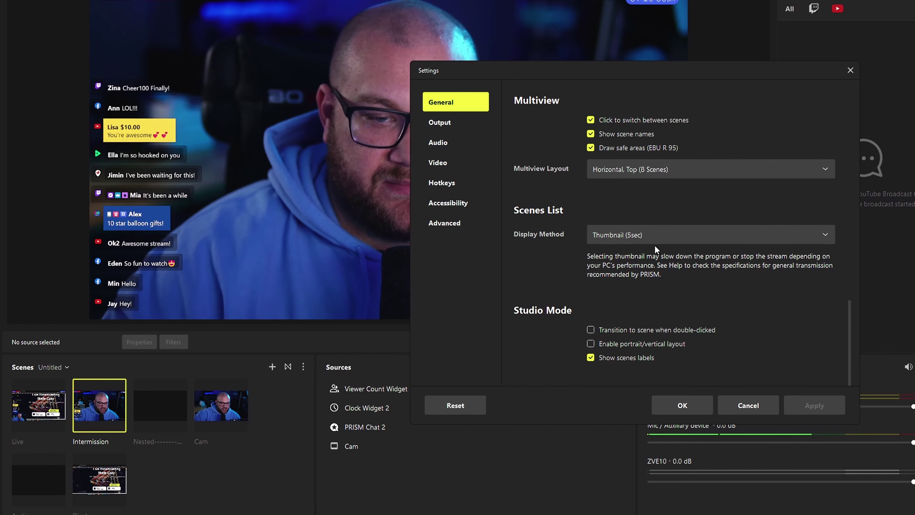
Set the scenes list's display method back to Text and apply it.
left_click(653, 236)
left_click(600, 293)
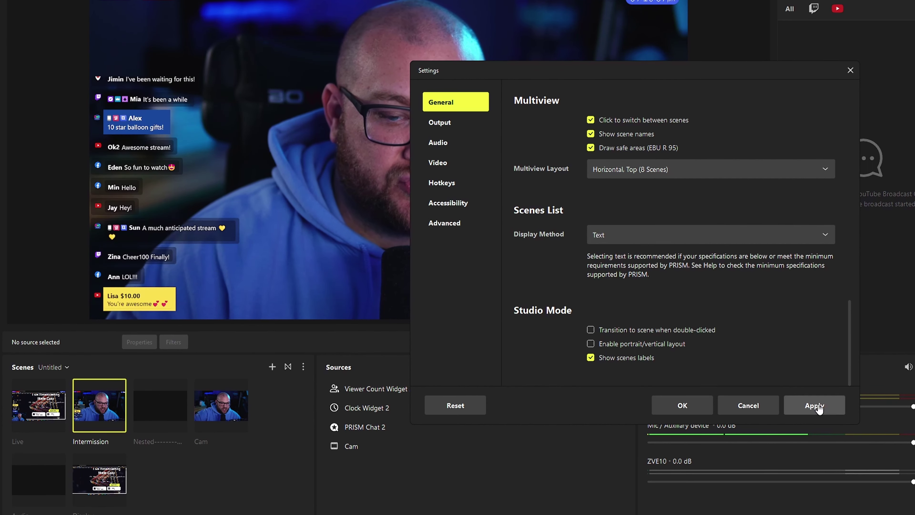
left_click(814, 405)
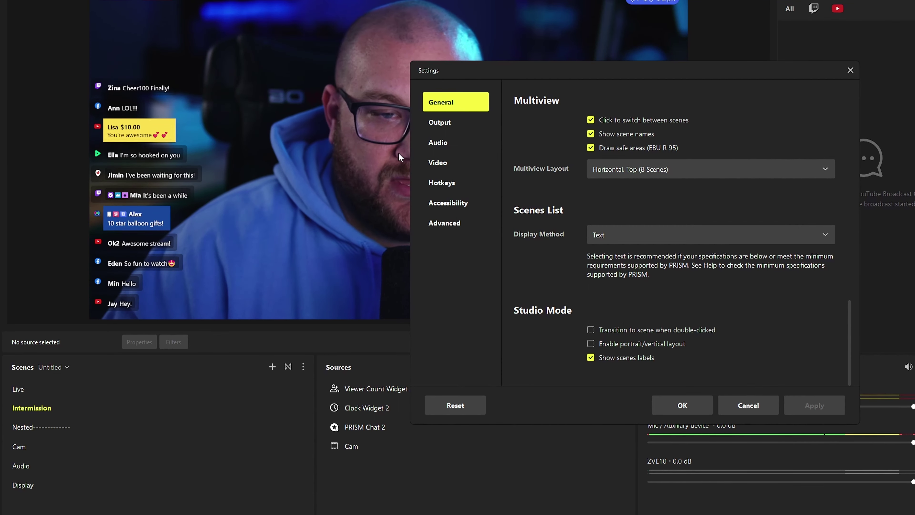
Open the Output settings and examine the streaming bitrate, encoder and recording options.
left_click(439, 122)
left_click_drag(655, 71, 532, 74)
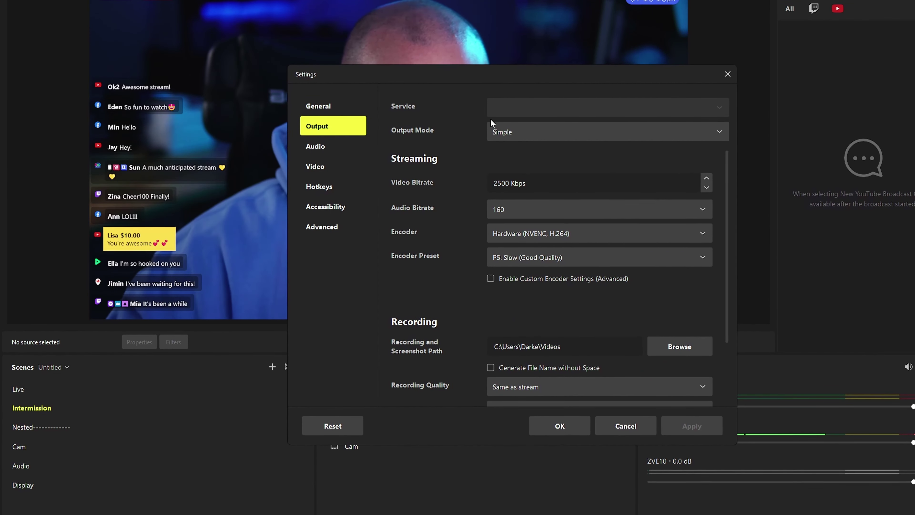
scroll(434, 221, "down", 2)
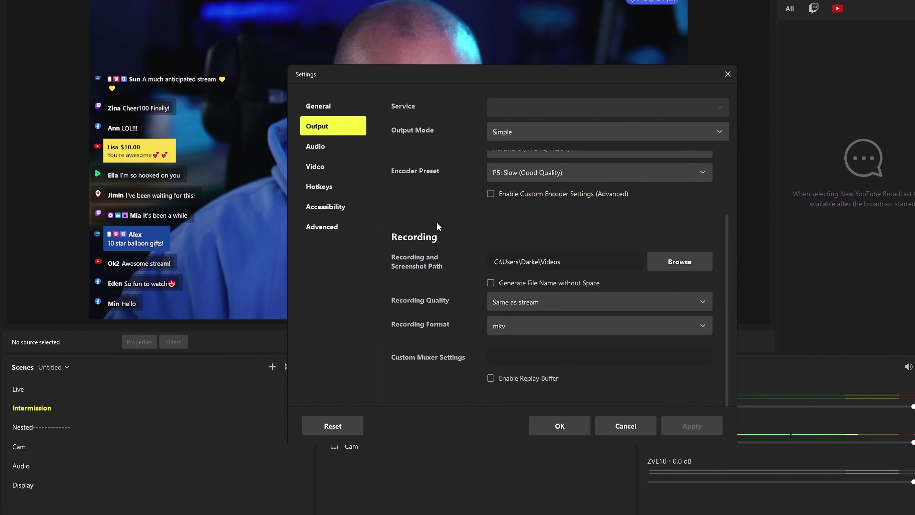
scroll(461, 285, "up", 2)
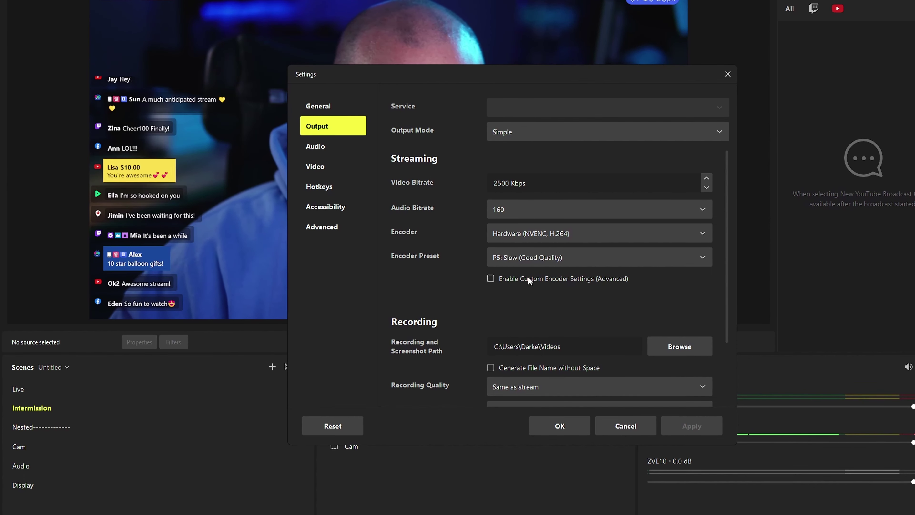
scroll(496, 378, "down", 2)
scroll(513, 182, "up", 2)
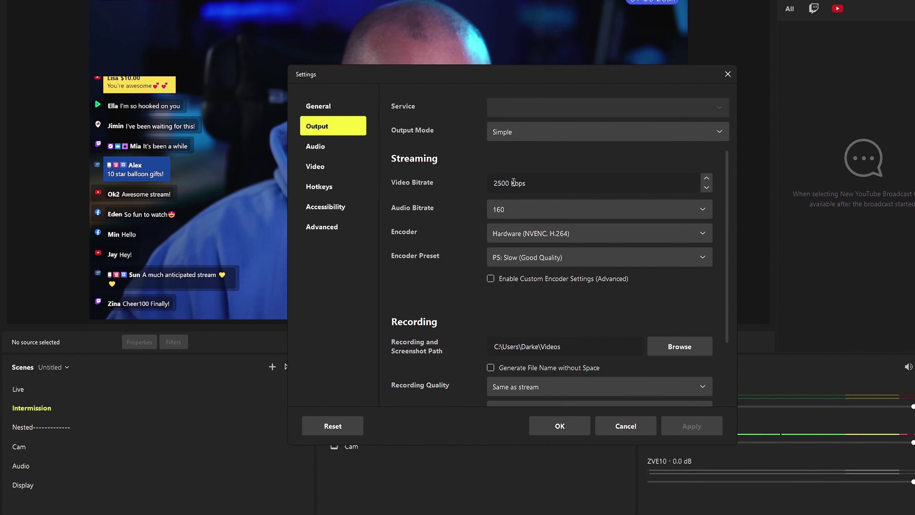
Set the output mode to Advanced and examine the streaming encoder settings and the available encoders.
left_click(514, 128)
left_click(509, 175)
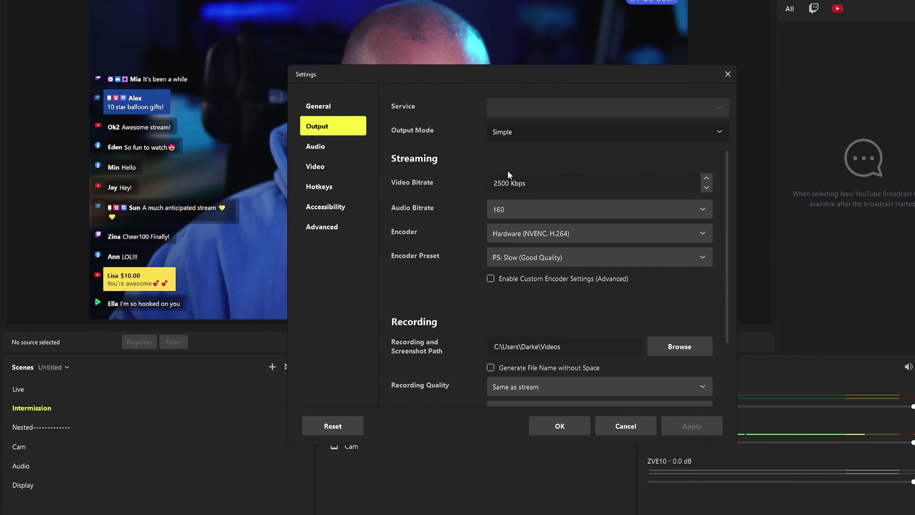
scroll(427, 285, "down", 1)
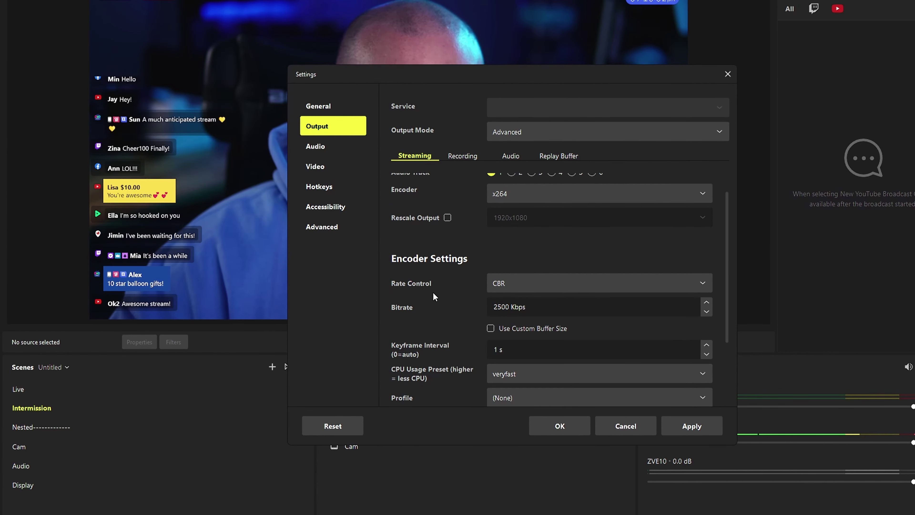
scroll(444, 291, "down", 1)
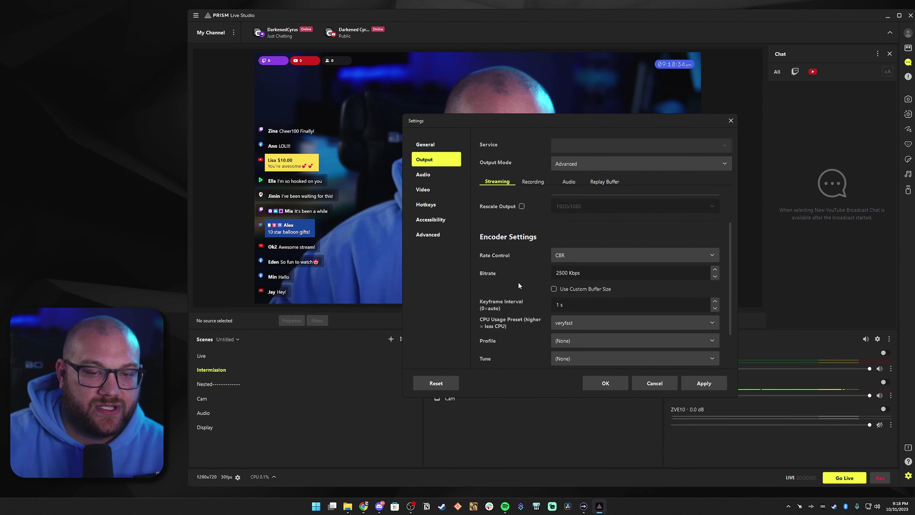
scroll(518, 283, "down", 2)
scroll(521, 289, "up", 3)
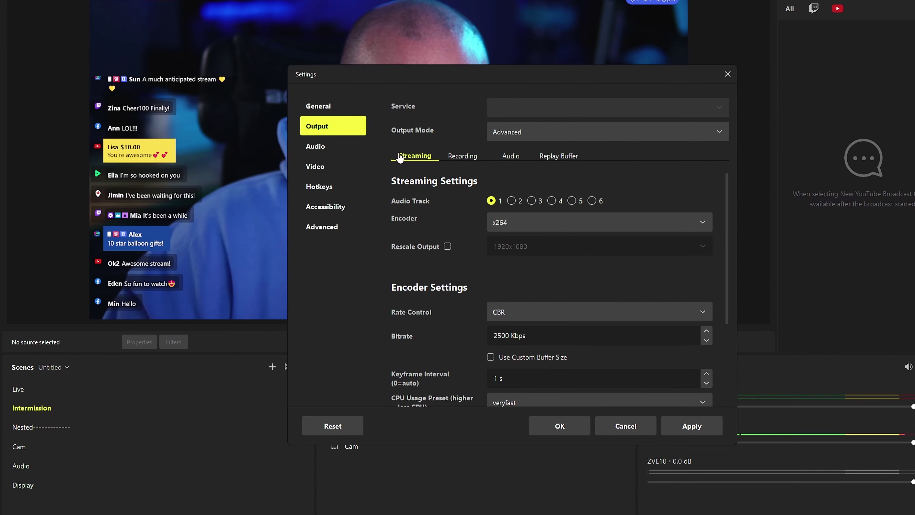
left_click(525, 230)
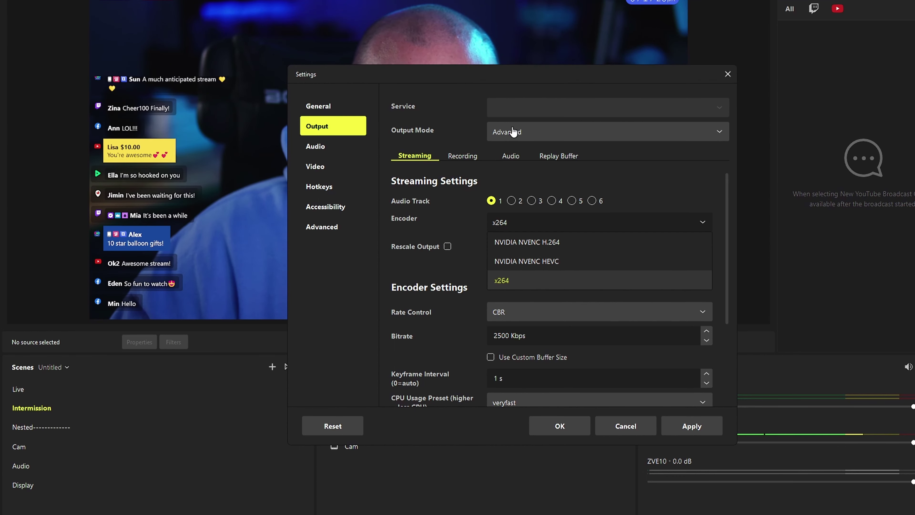
left_click(448, 216)
Set the output mode back to Simple and choose Software (x264) as the streaming encoder.
left_click(522, 139)
left_click(520, 151)
left_click(544, 233)
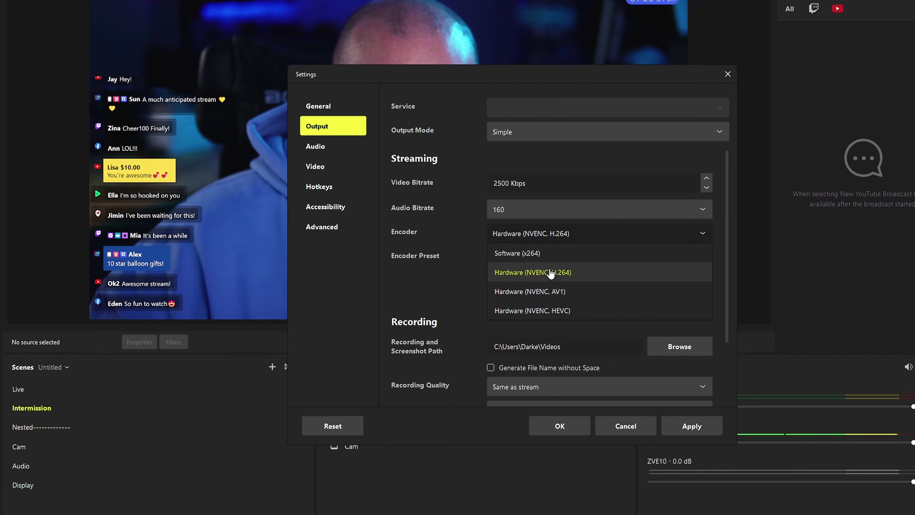
left_click(552, 256)
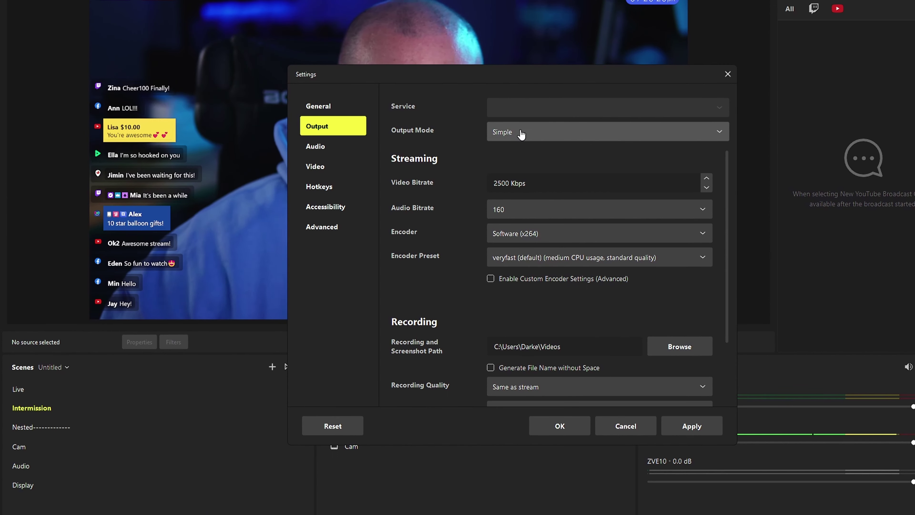
Return the output mode to Advanced and set the streaming encoder to NVIDIA NVENC H.264.
left_click(522, 133)
left_click(523, 169)
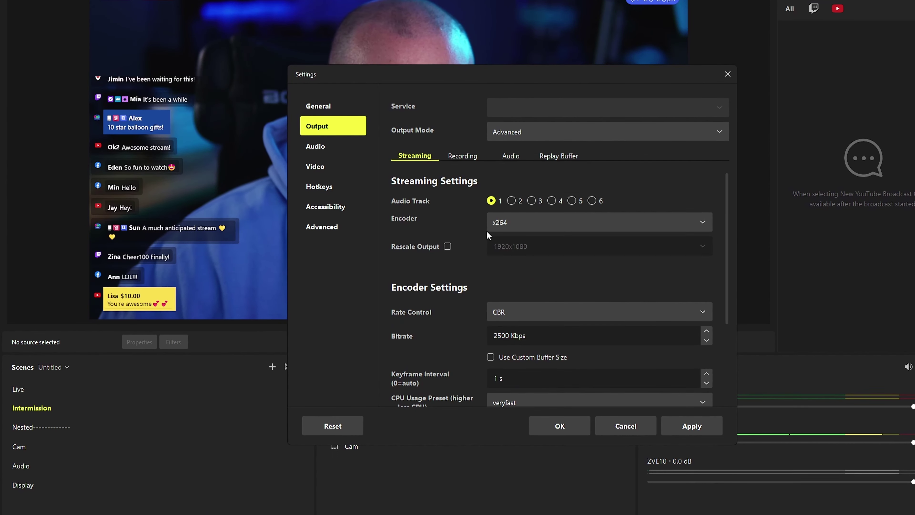
left_click(511, 225)
left_click(546, 241)
Set the streaming encoder's bitrate to 6000 Kbps, keyframe interval to 2 s and preset to P7: Slowest (Best Quality).
scroll(459, 285, "down", 1)
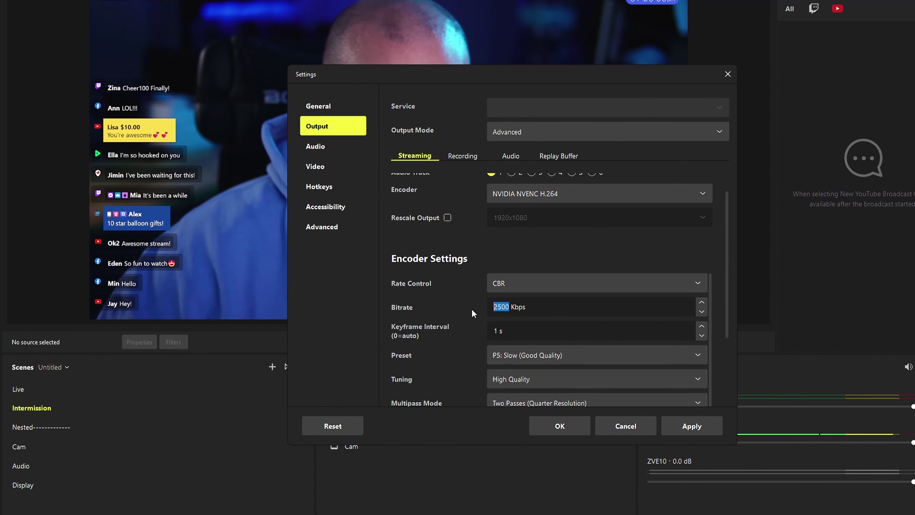
type("6000")
key("Tab")
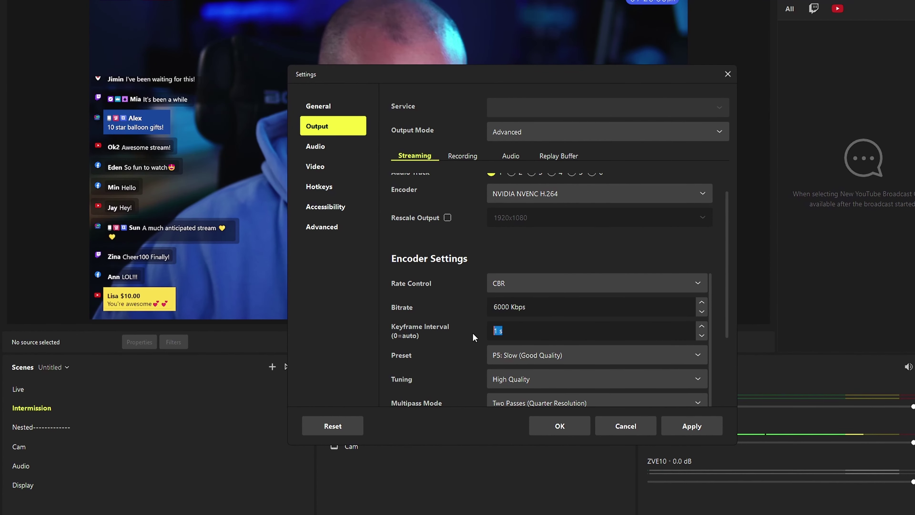
type("2")
left_click(519, 355)
left_click(526, 454)
scroll(468, 324, "down", 3)
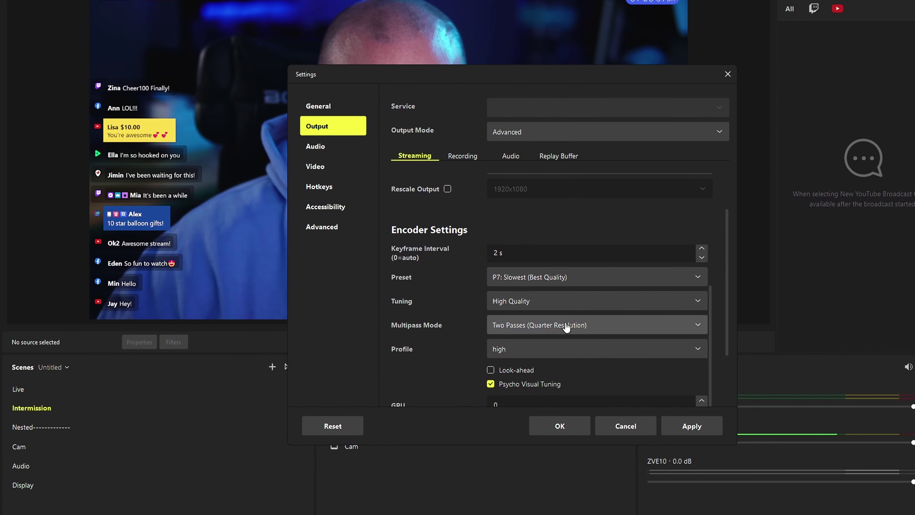
scroll(512, 332, "down", 2)
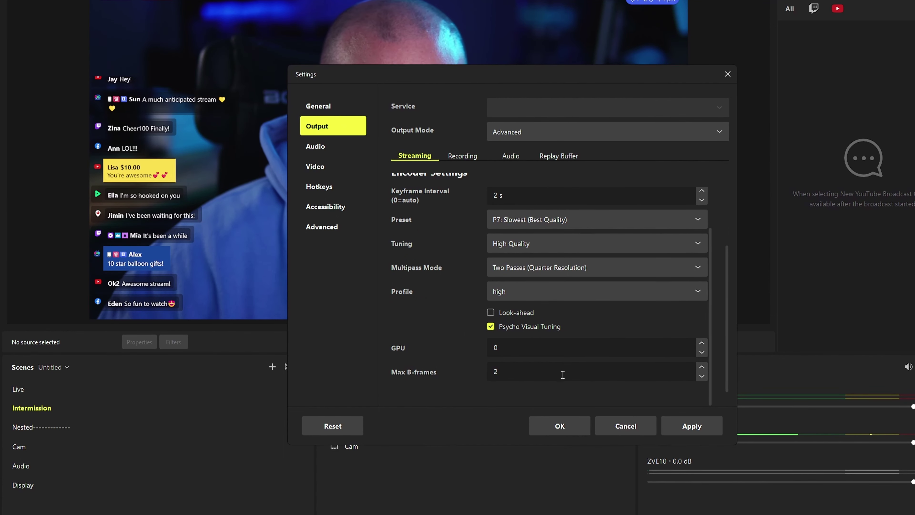
scroll(537, 167, "up", 5)
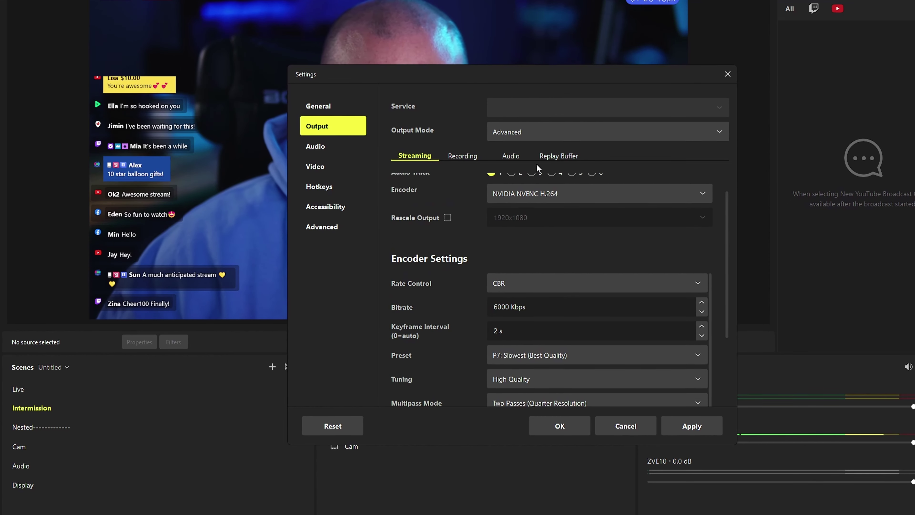
Examine the Track 1 audio bitrate choices in the Output settings, keeping 160.
left_click(508, 157)
left_click(522, 206)
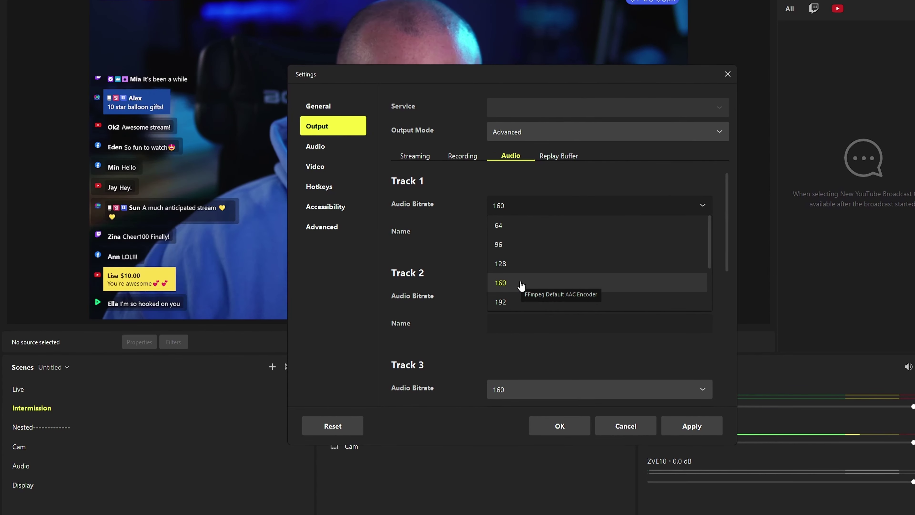
scroll(520, 285, "down", 2)
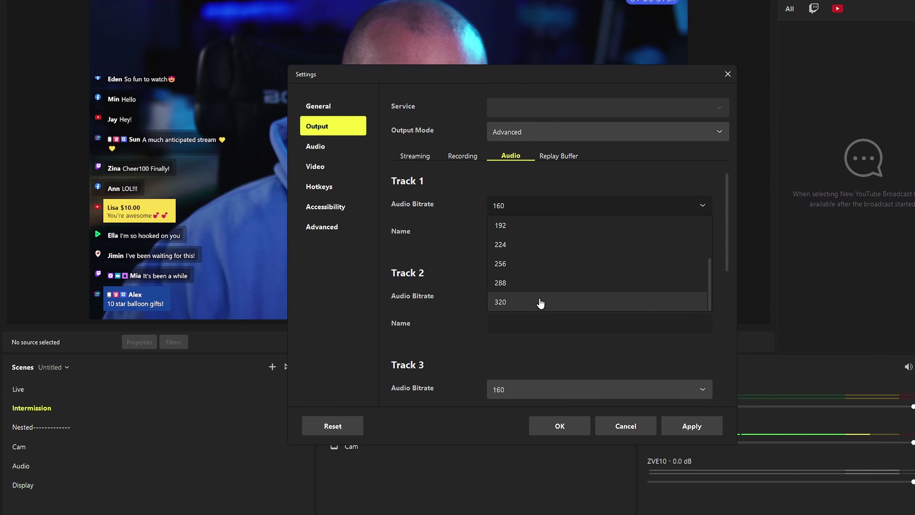
scroll(533, 303, "up", 2)
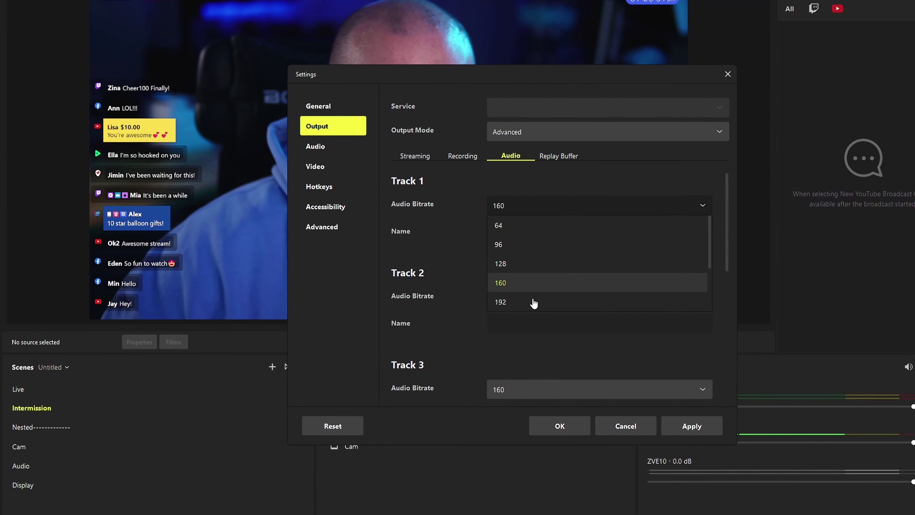
left_click(527, 278)
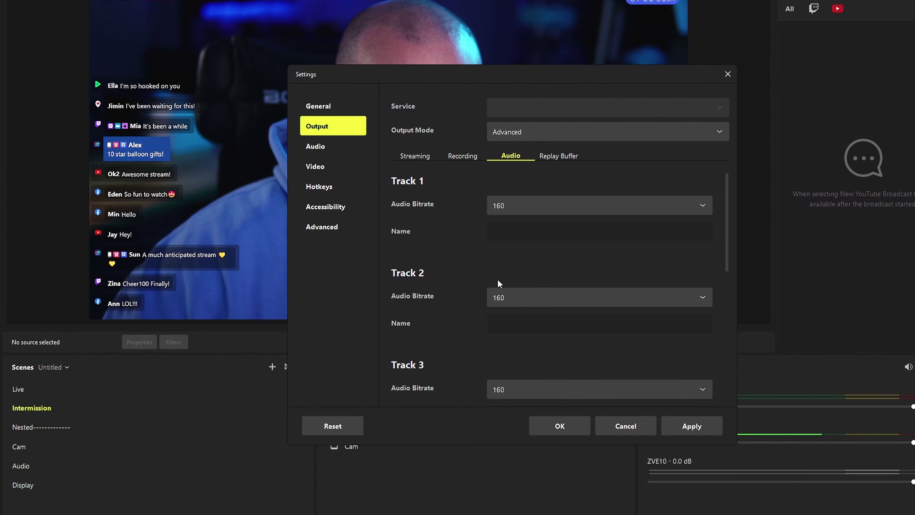
Disable the global Desktop Audio and Mic/Auxiliary Audio devices in the Audio settings.
left_click(323, 147)
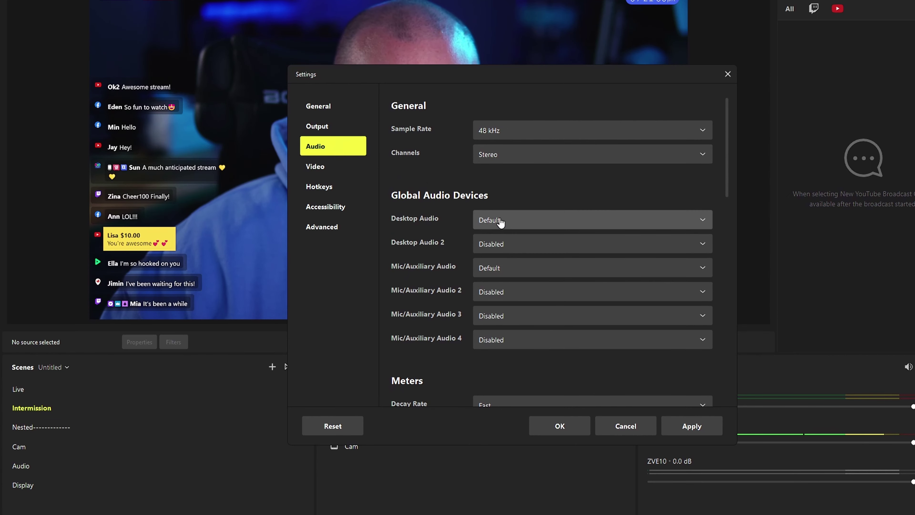
left_click(503, 242)
left_click(510, 224)
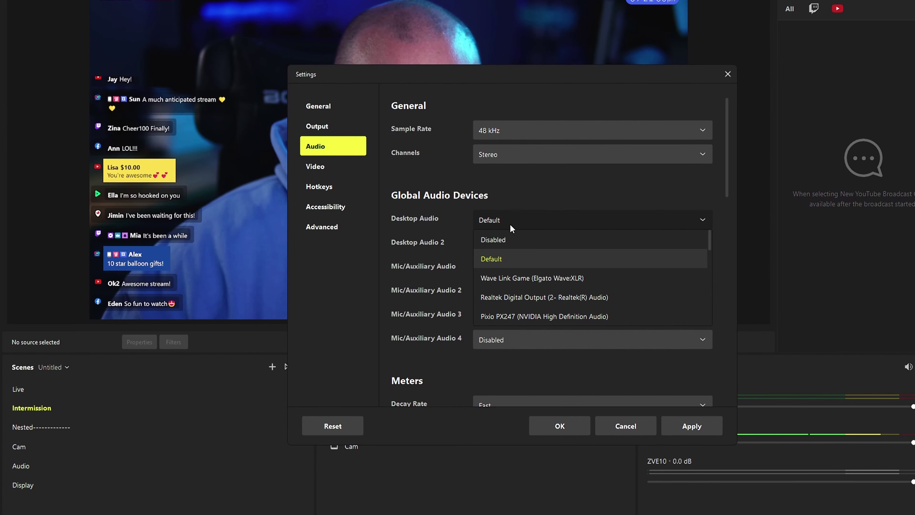
left_click(520, 240)
left_click(519, 273)
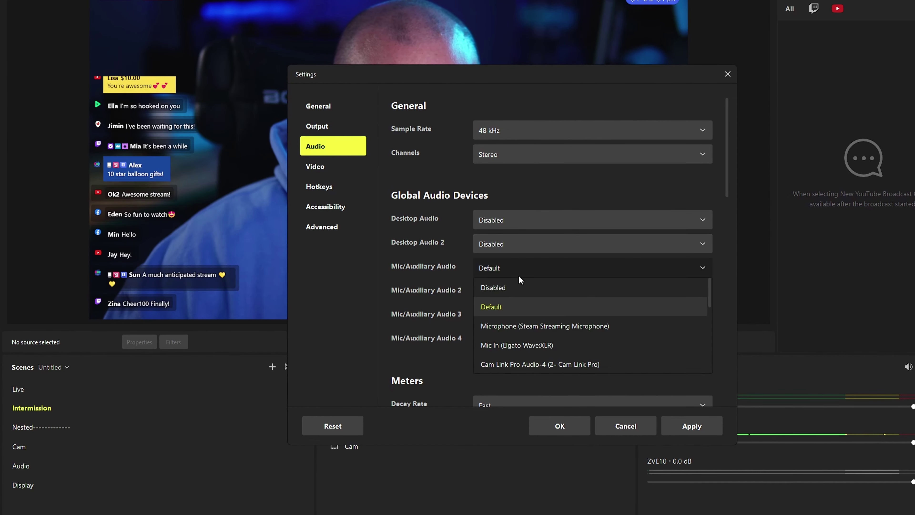
left_click(499, 287)
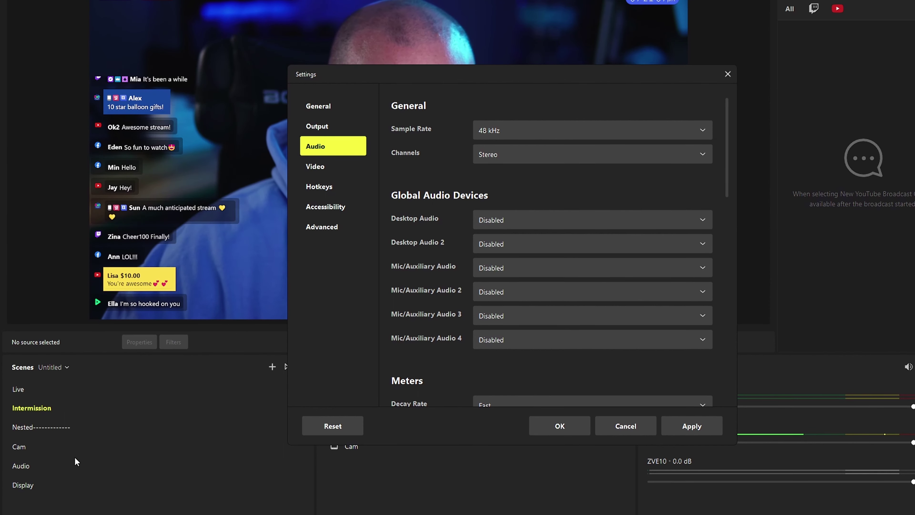
Set the video output (scaled) resolution to 1920x1080 and the common FPS value to 59.94.
left_click(320, 166)
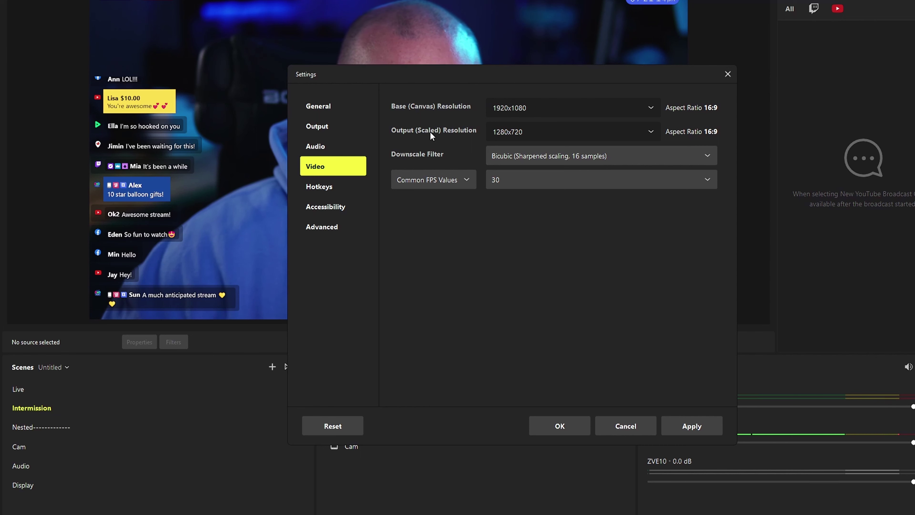
left_click(652, 132)
left_click(515, 152)
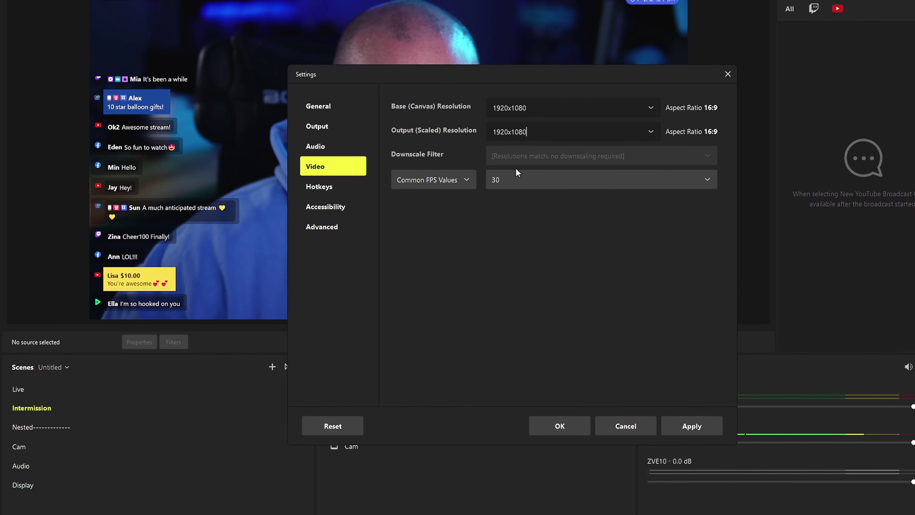
left_click(519, 181)
scroll(519, 255, "down", 1)
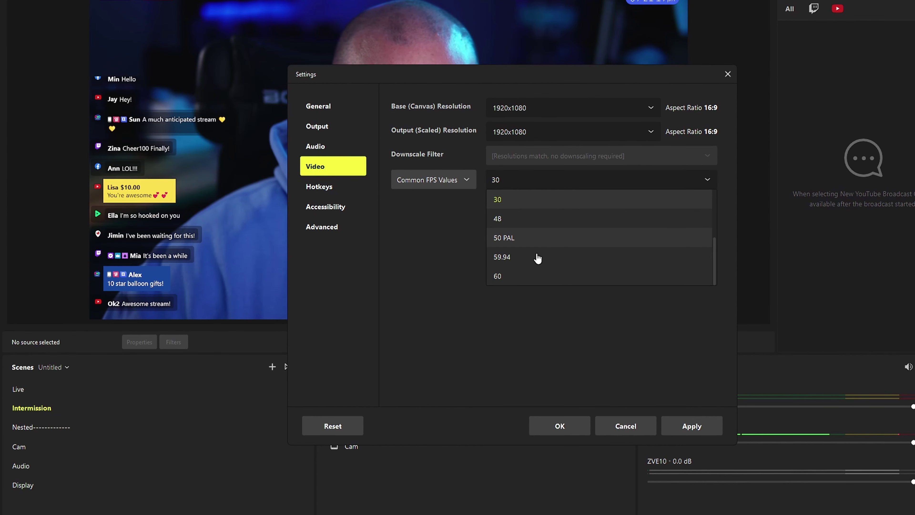
left_click(504, 275)
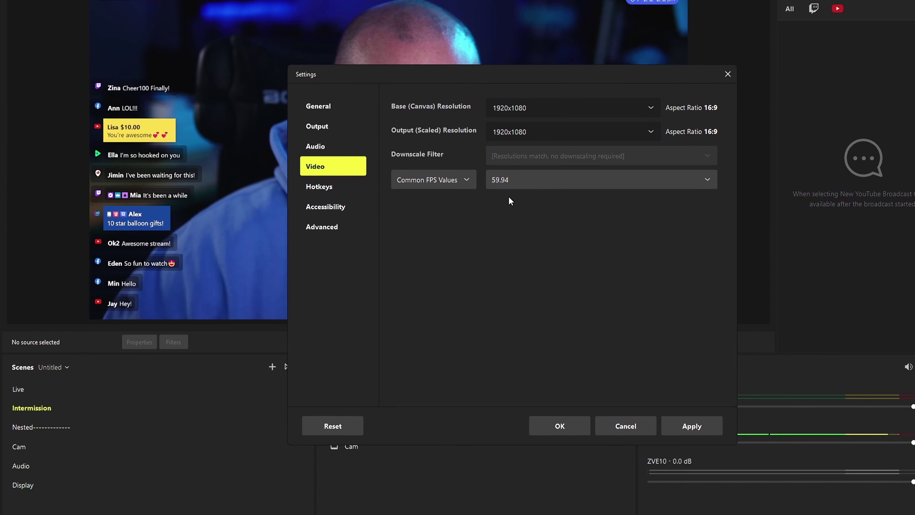
Check the Advanced settings with the Settings window moved off the preview, and apply and confirm the changed settings.
left_click_drag(495, 71, 741, 200)
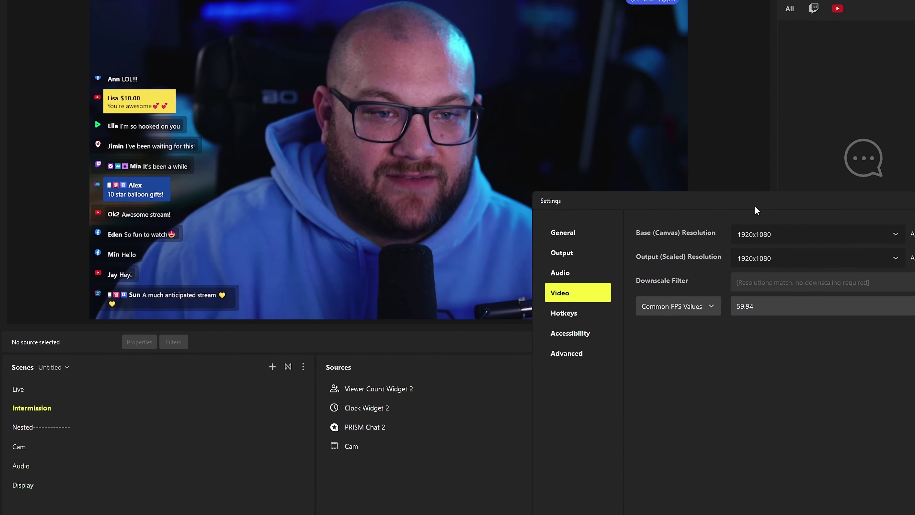
left_click_drag(780, 207, 724, 189)
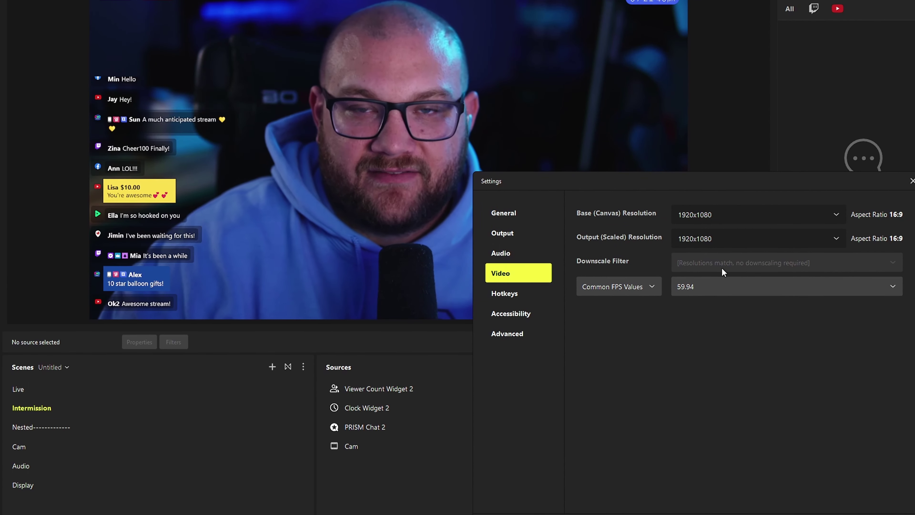
left_click_drag(745, 180, 669, 129)
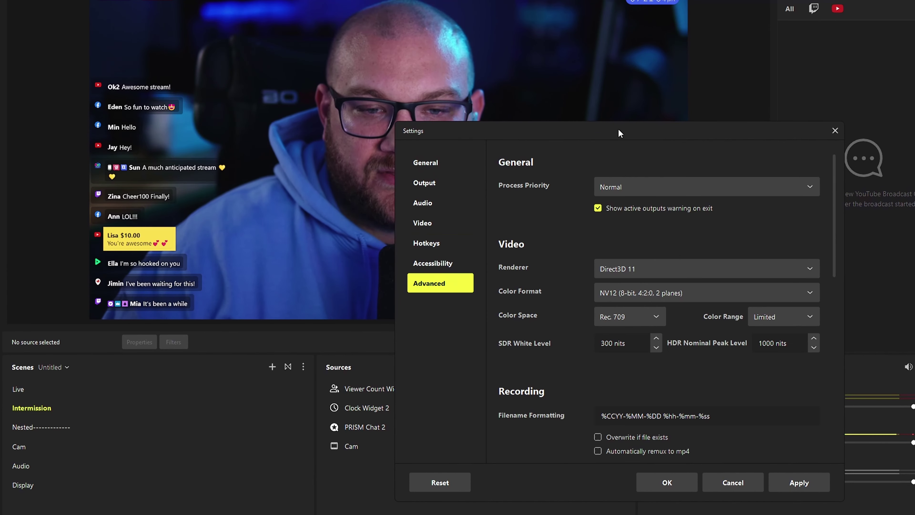
left_click_drag(618, 129, 727, 123)
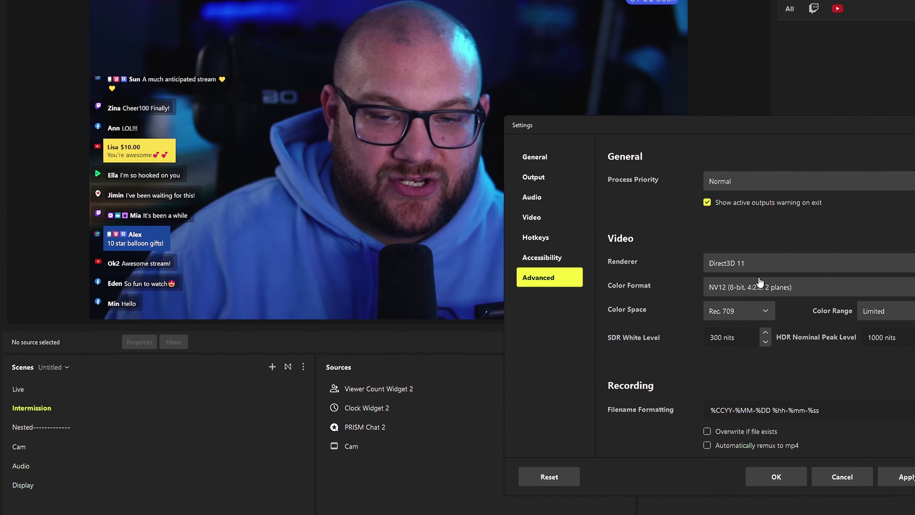
left_click(776, 477)
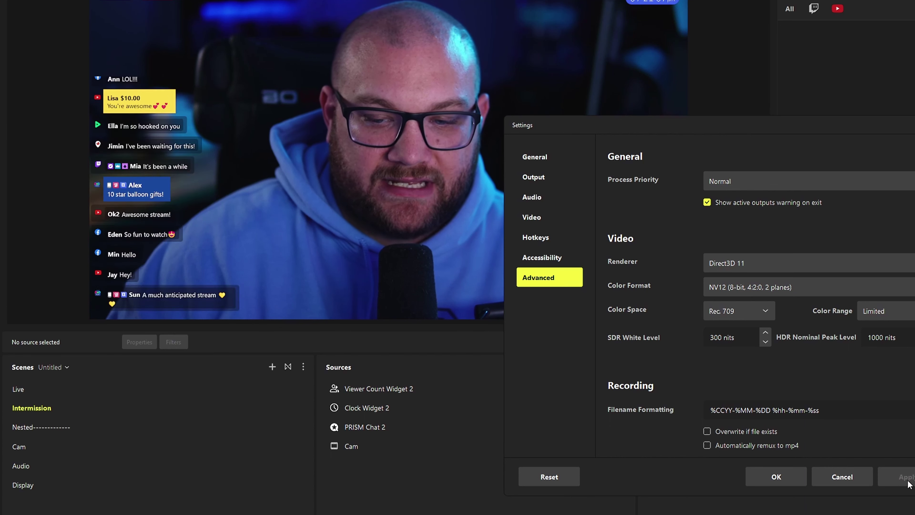
left_click(782, 478)
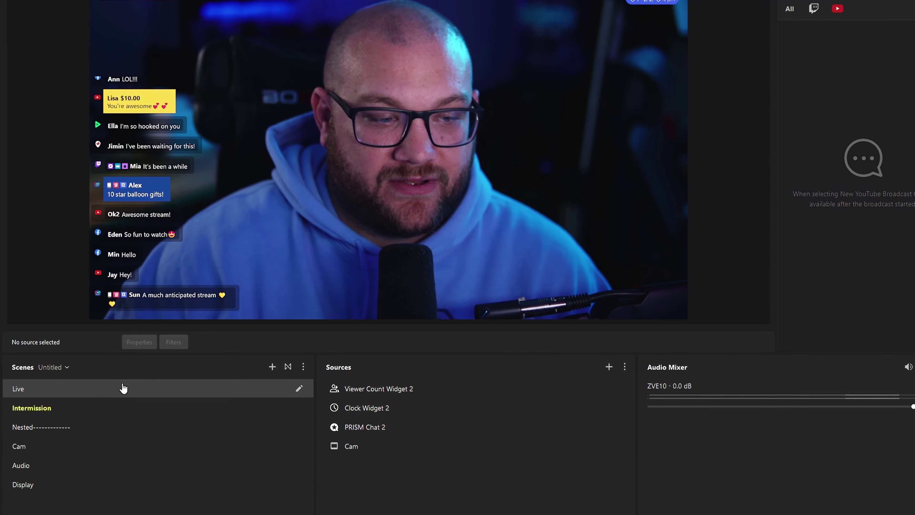
Add the existing Audio scene as a visible source in the Intermission scene.
left_click(609, 366)
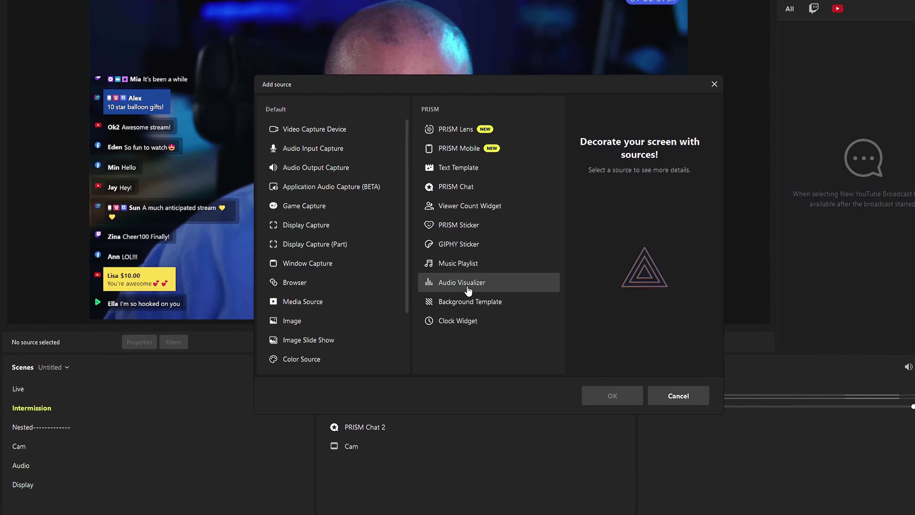
scroll(338, 324, "down", 2)
left_click(326, 319)
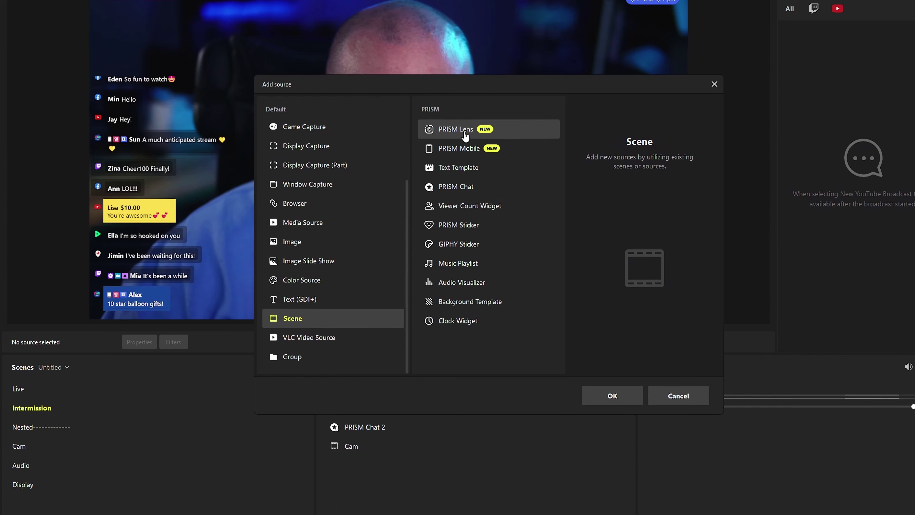
left_click(612, 396)
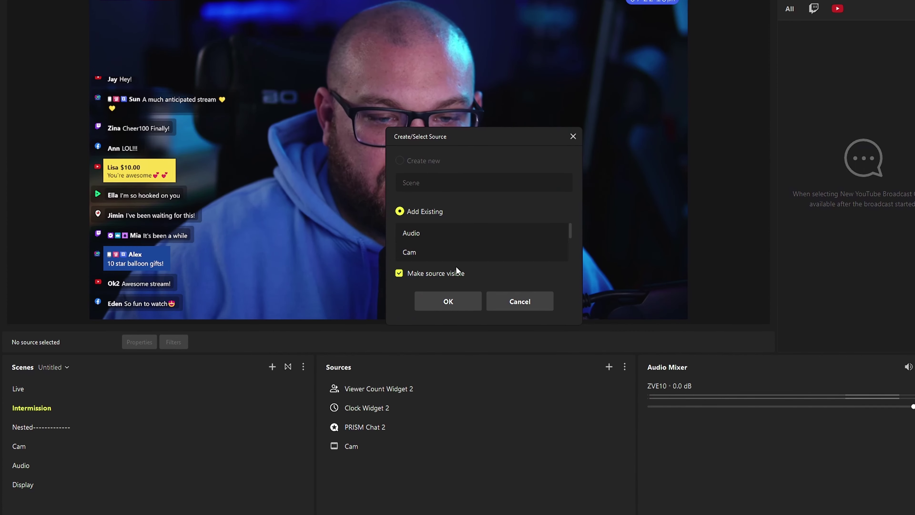
left_click(449, 302)
Add the existing Audio scene as a visible source in the Live scene.
left_click(296, 387)
left_click(609, 366)
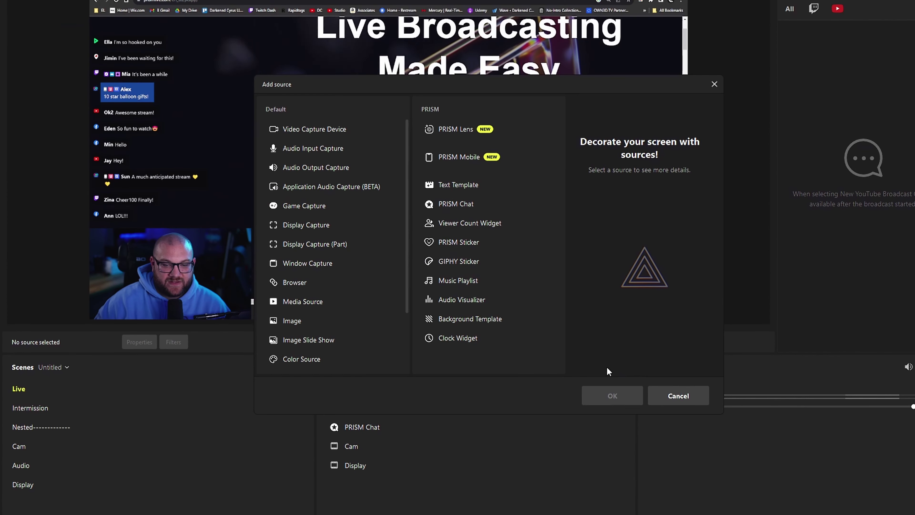
scroll(332, 307, "down", 2)
left_click(344, 319)
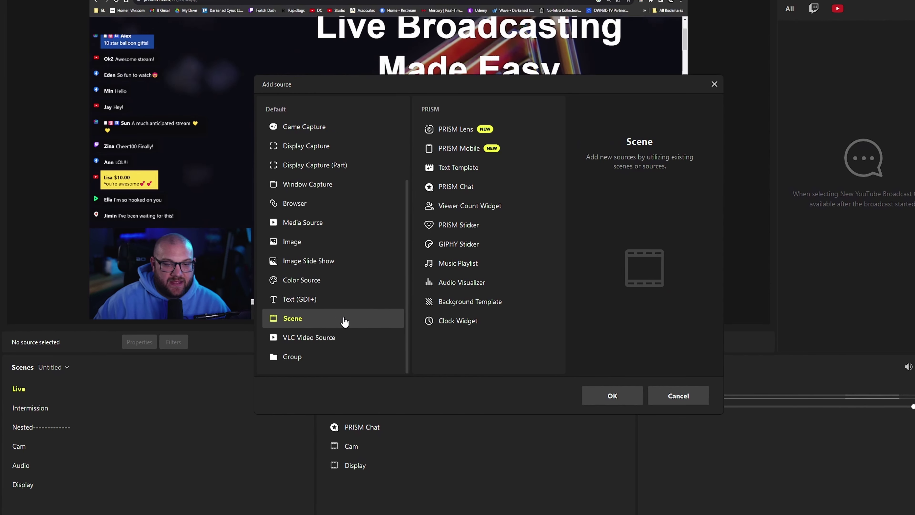
left_click(611, 395)
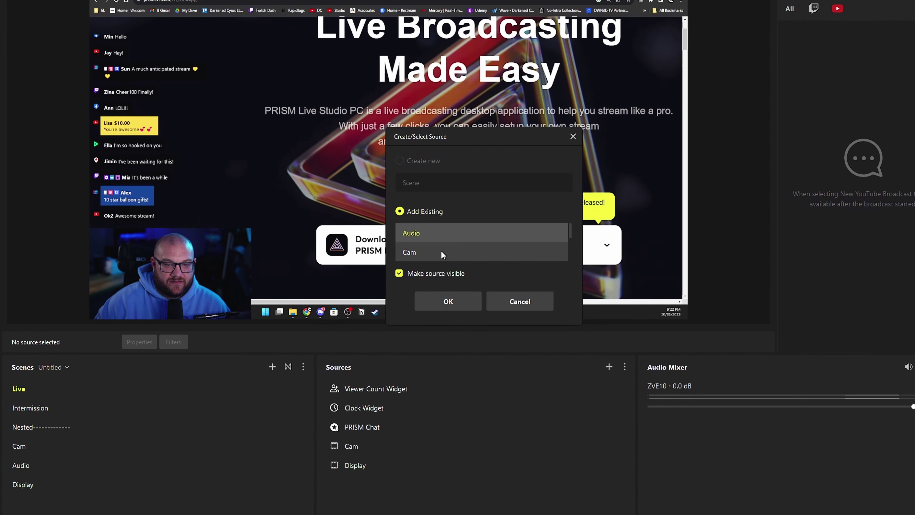
left_click(448, 301)
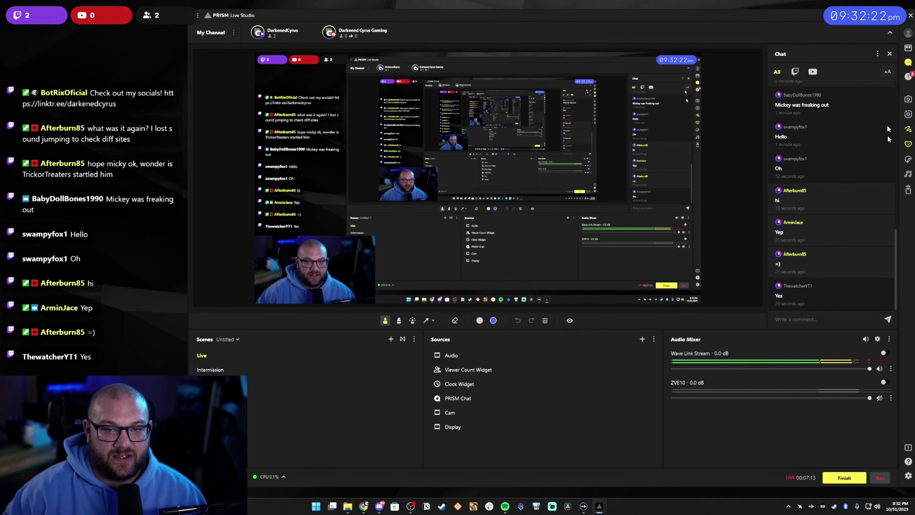
Check the Twitch chat with its rewards panel closed, and check the YouTube chat and its chat view choices.
left_click(795, 71)
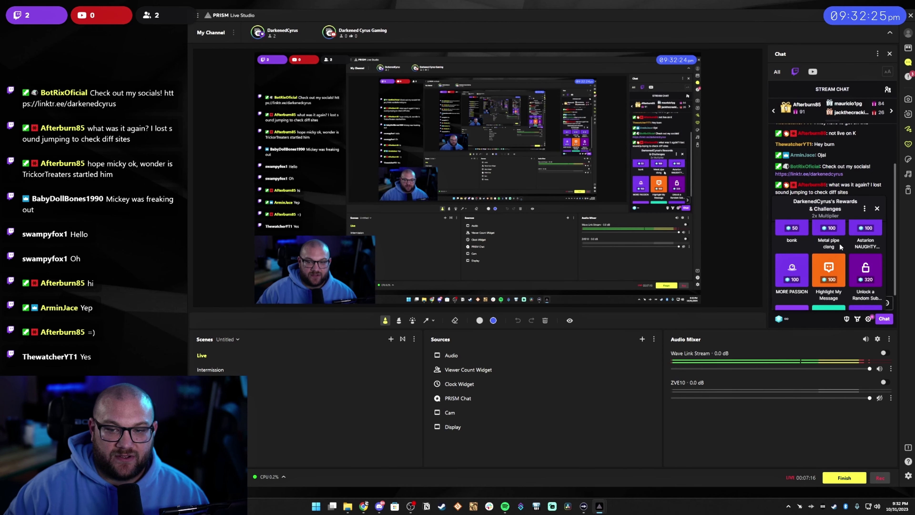
left_click(876, 209)
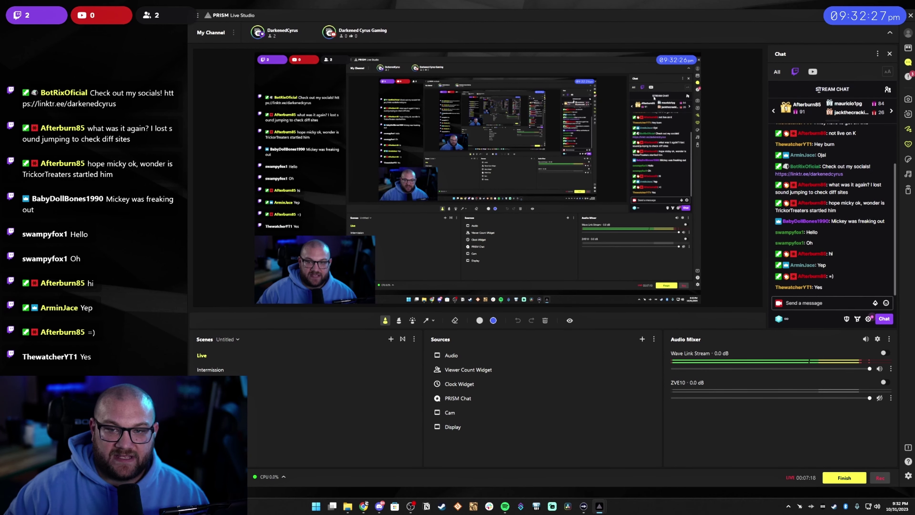
left_click(813, 71)
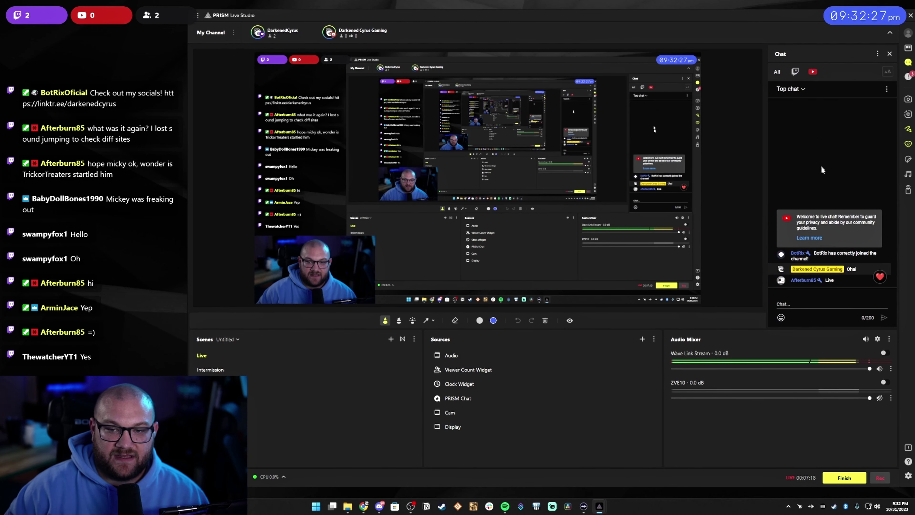
left_click(795, 90)
left_click(793, 122)
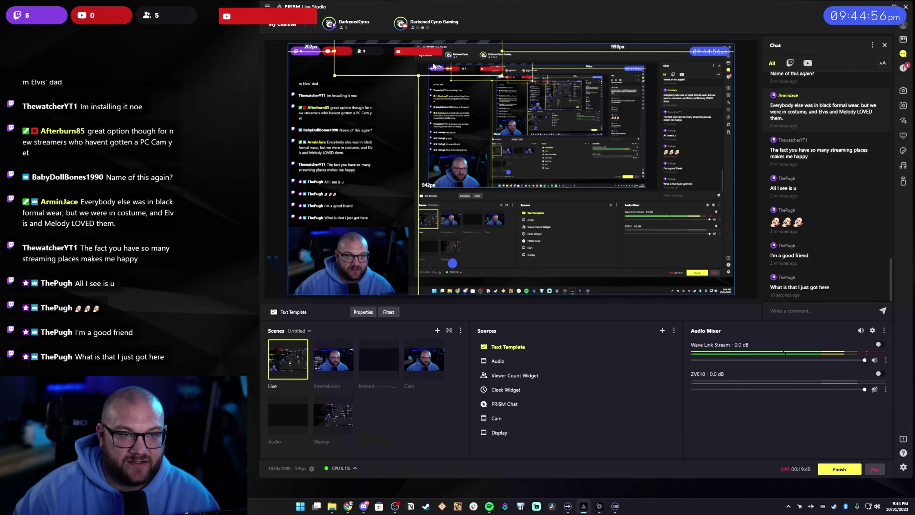
Move the Text Template overlay to about 217 px from the canvas's left edge beside the viewer counts, and dismiss its deletion.
left_click_drag(434, 66, 433, 57)
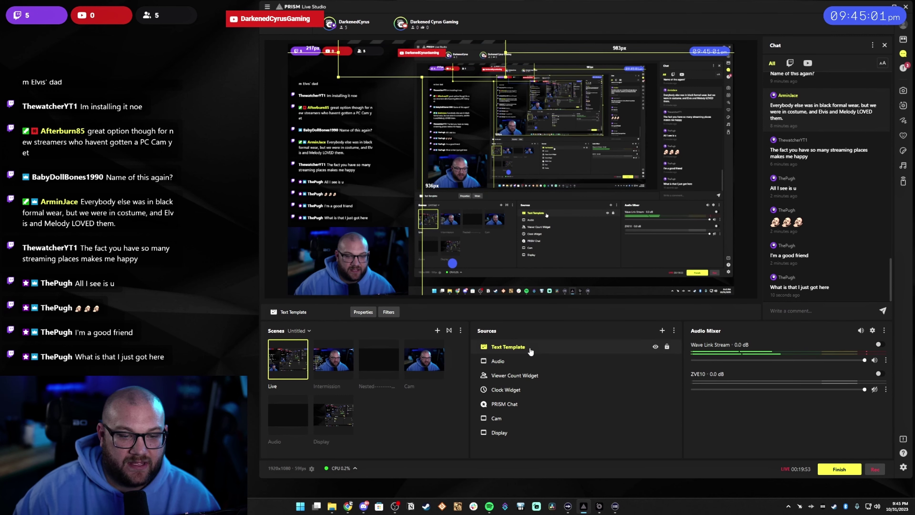
key("Delete")
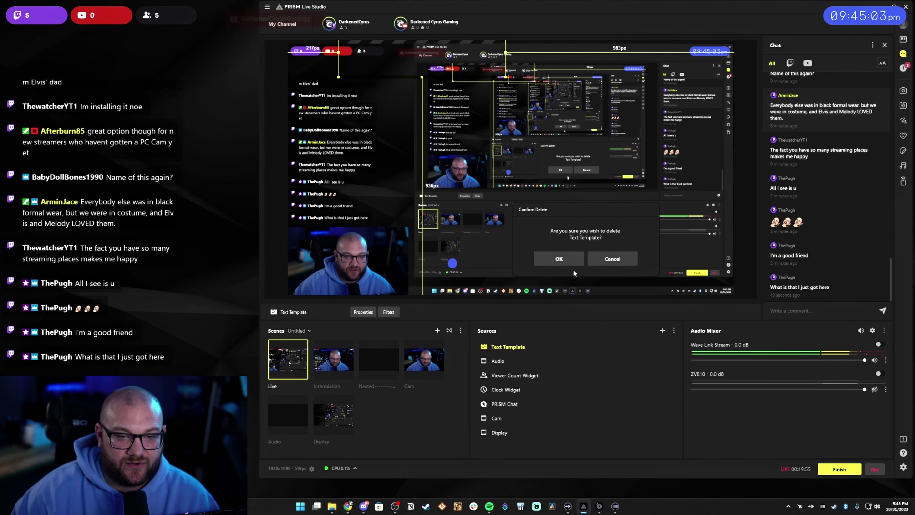
left_click(609, 259)
Open the Text Template source's properties and apply the Social template with the round YouTube icon and plain text.
double_click(508, 346)
left_click(494, 238)
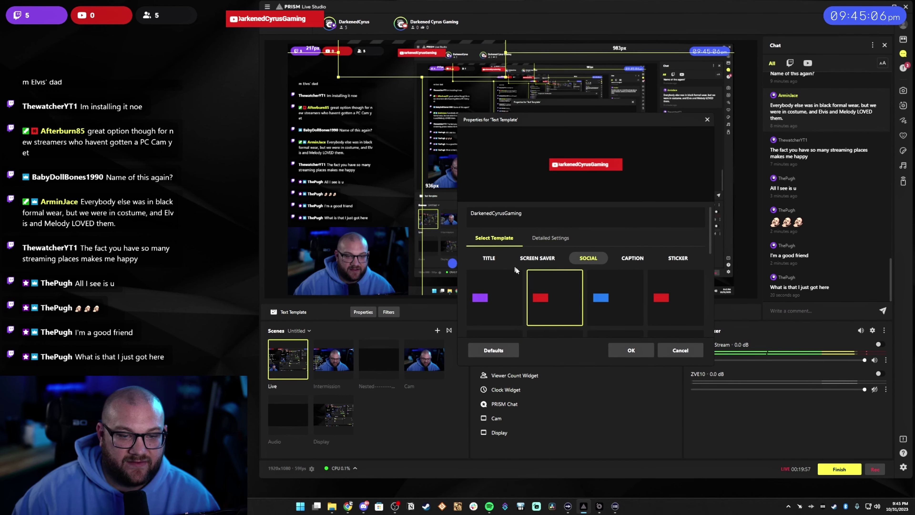
scroll(584, 320, "down", 5)
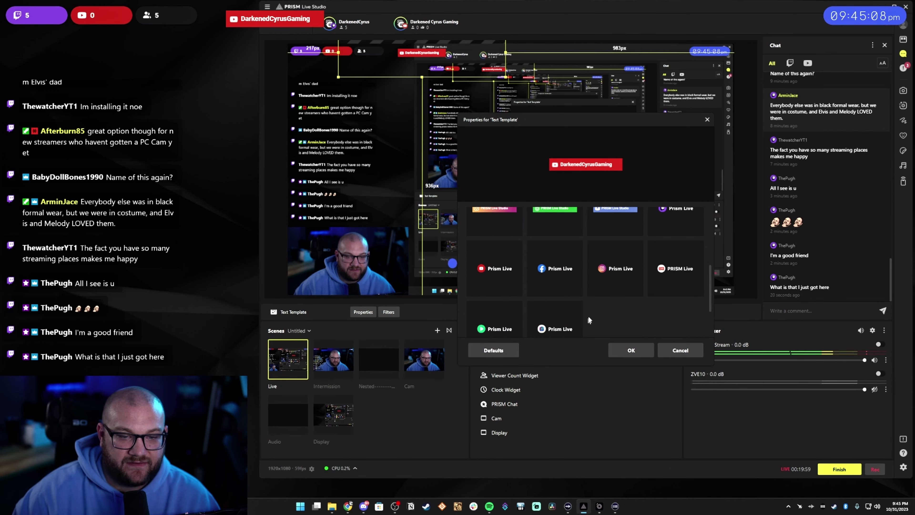
left_click(484, 267)
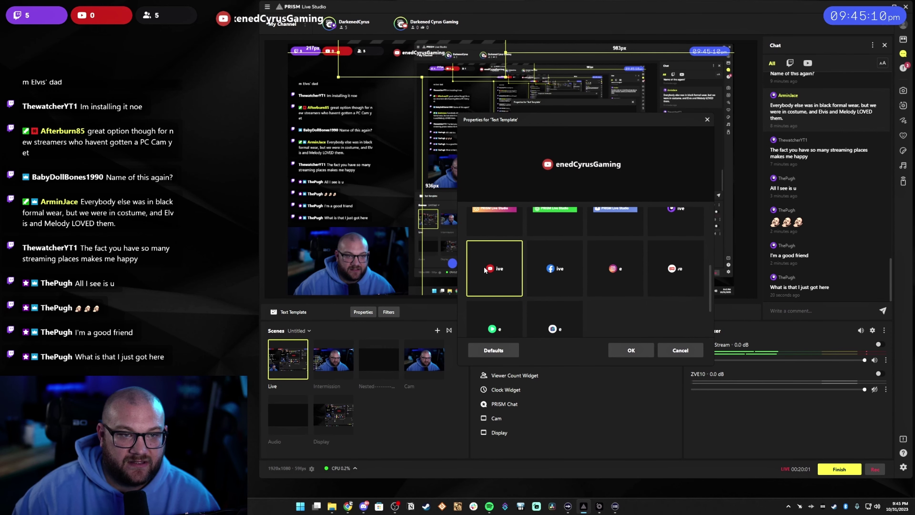
Try the second Caption template, with a white title bar and a second line, on the text source.
scroll(619, 306, "up", 5)
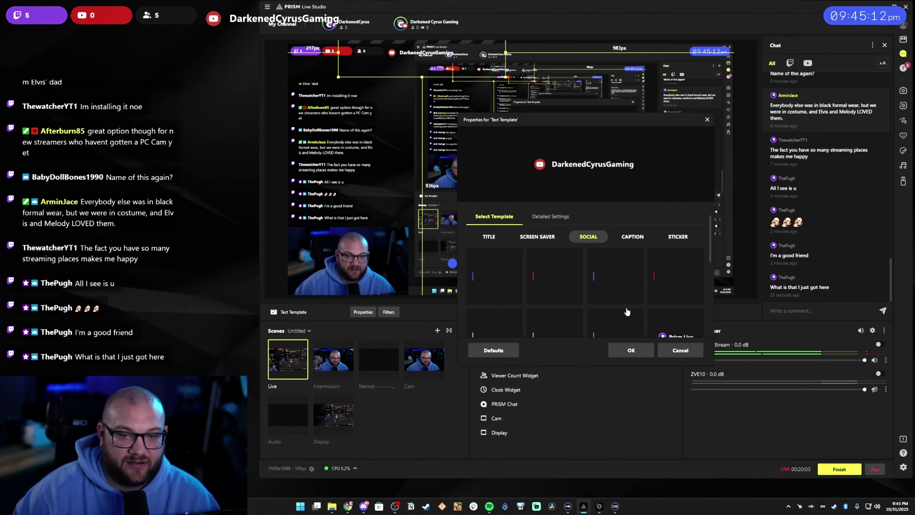
left_click(632, 237)
left_click(567, 283)
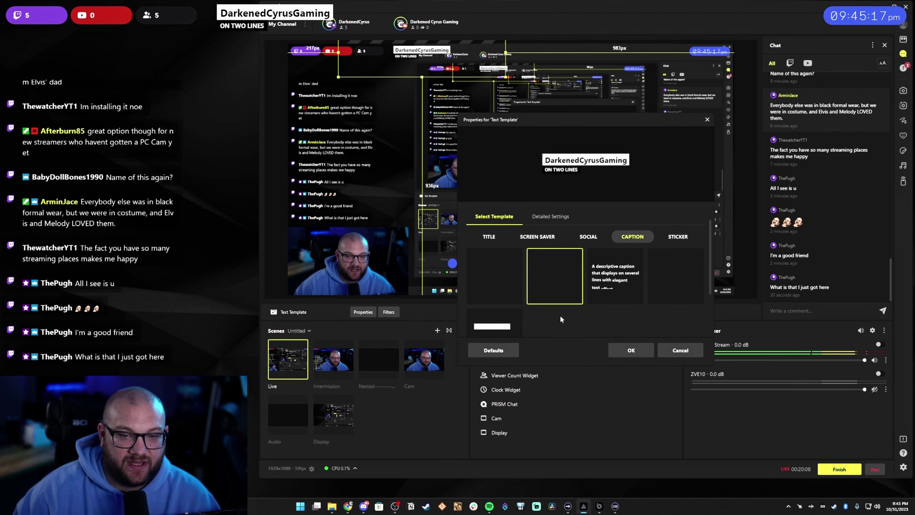
Try the pink Subscribe, Like & Comment note from the Sticker templates and look through the other stickers.
scroll(523, 289, "down", 3)
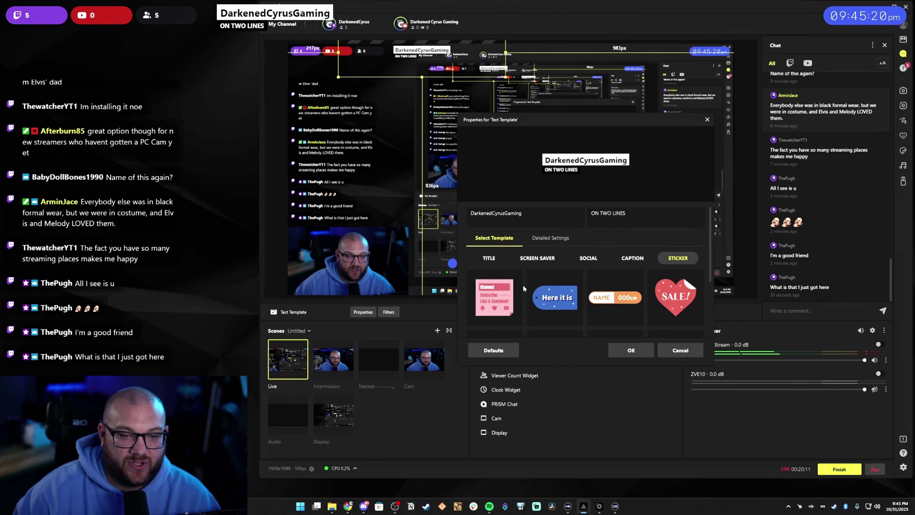
left_click(494, 295)
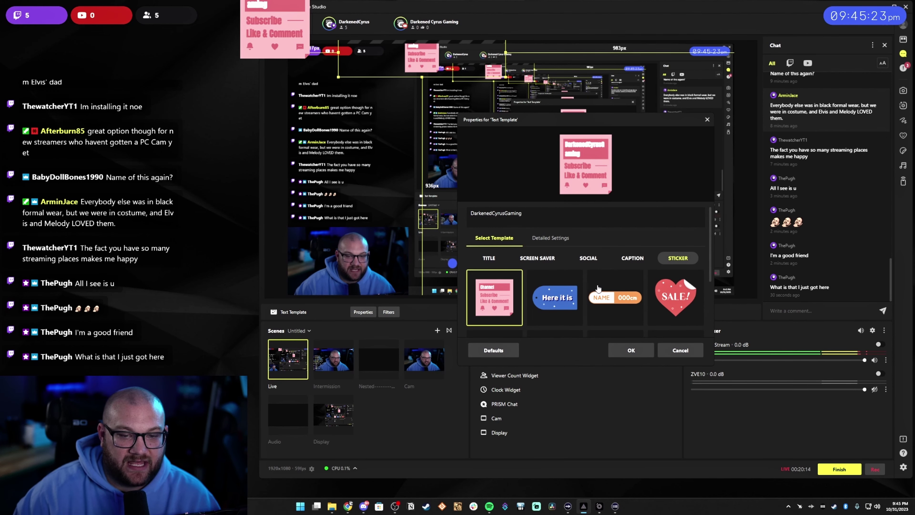
scroll(600, 292, "down", 3)
scroll(555, 299, "up", 3)
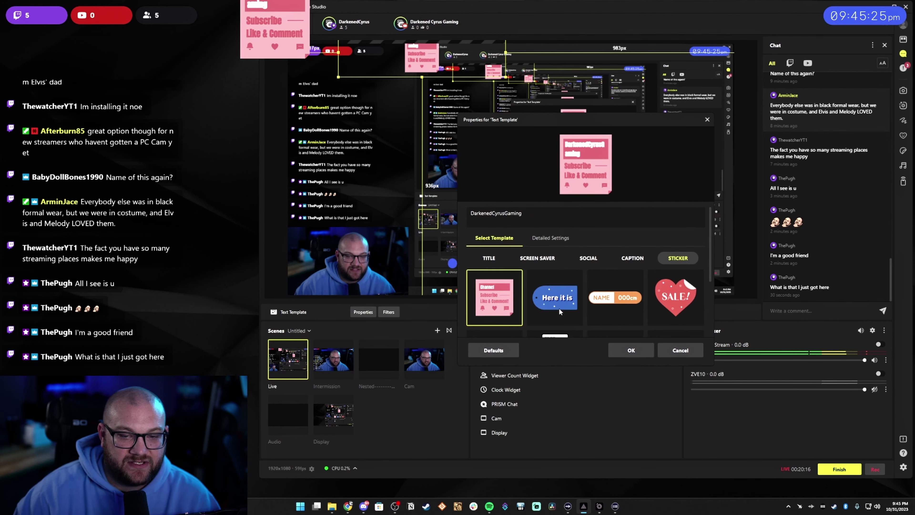
Try the Sliding Title and Big Title templates, and apply the Simple Title On Two Lines template to the text source.
left_click(491, 255)
scroll(664, 302, "down", 3)
left_click(556, 304)
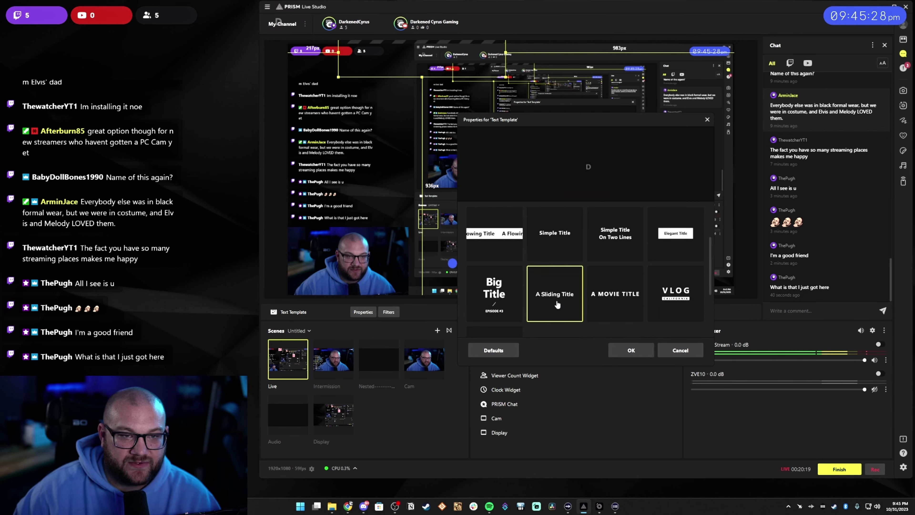
key("Left")
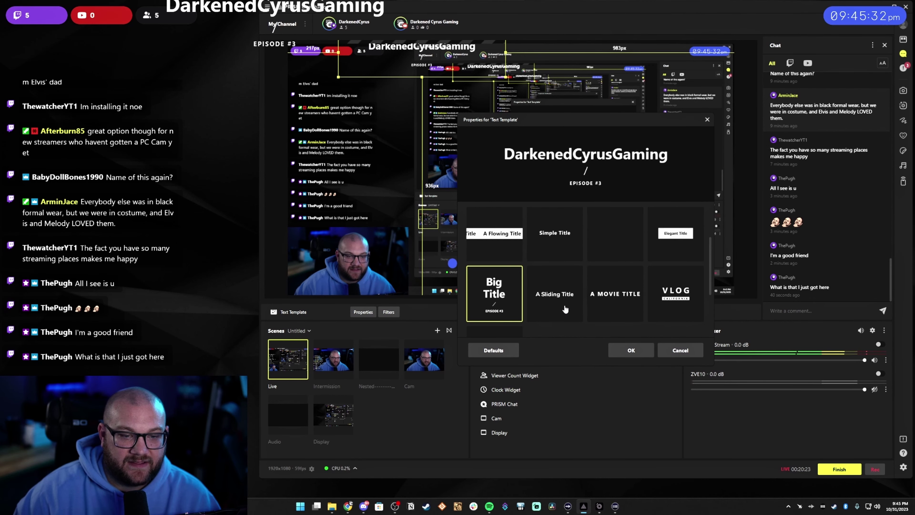
scroll(565, 308, "up", 2)
left_click(624, 277)
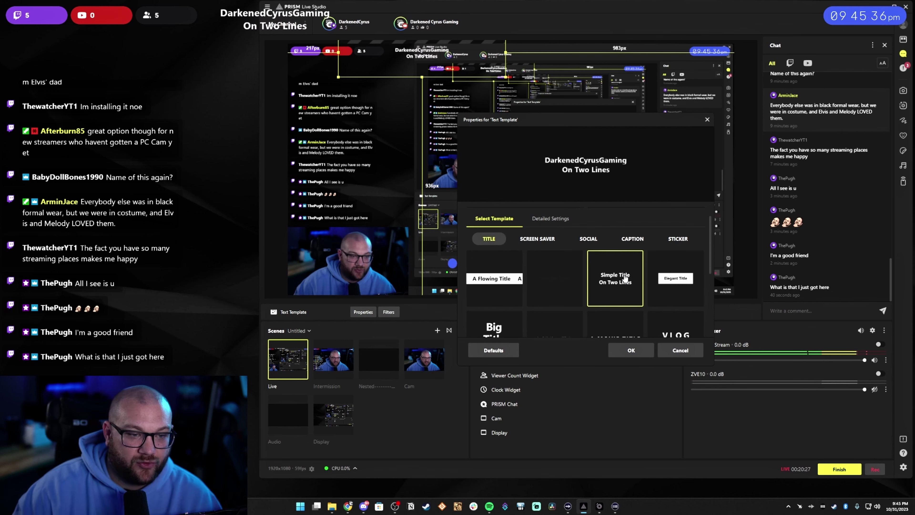
Browse the Social templates for the text source.
left_click(599, 244)
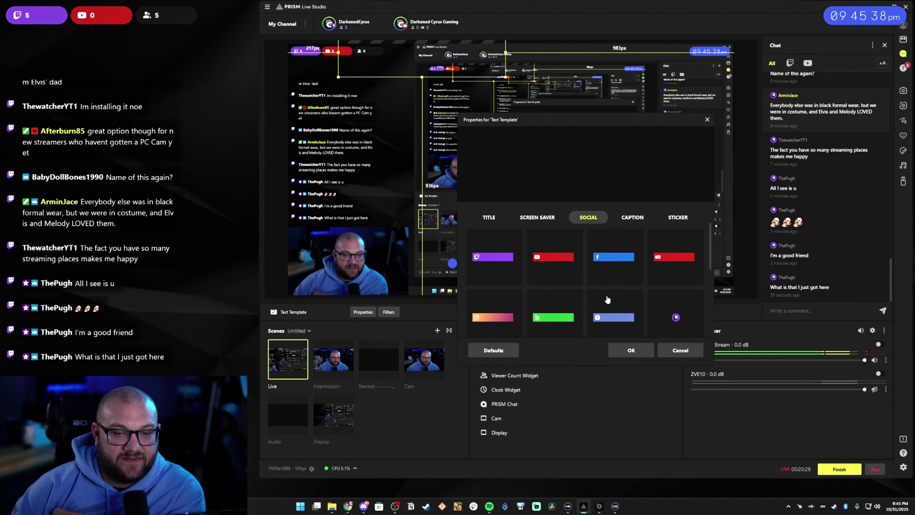
scroll(609, 299, "down", 2)
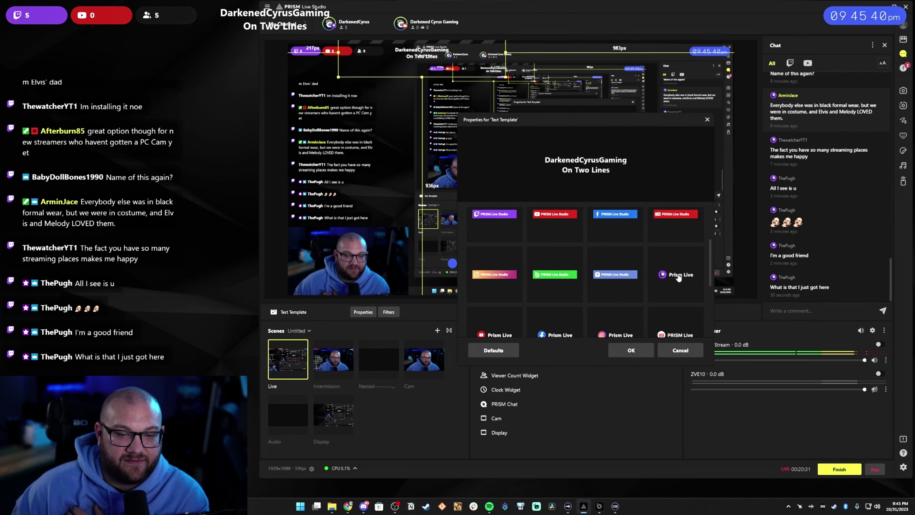